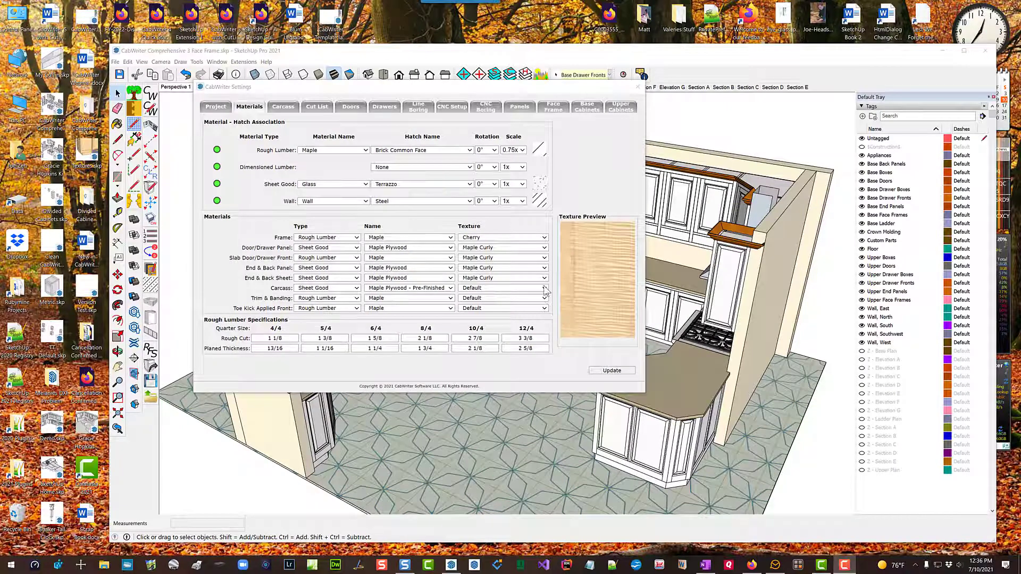
# - Set the carcass texture to Maple Quartersawn and the trim, banding and toe kick textures to Cherry, and update the CabWriter settings
pyautogui.click(544, 288)
pyautogui.click(503, 343)
pyautogui.click(544, 298)
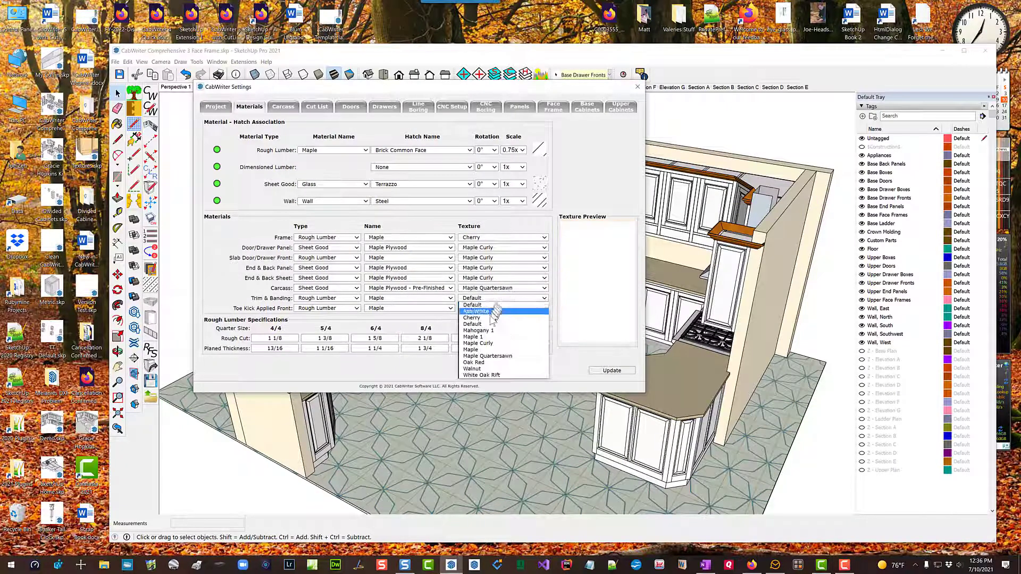
pyautogui.click(533, 318)
pyautogui.click(545, 308)
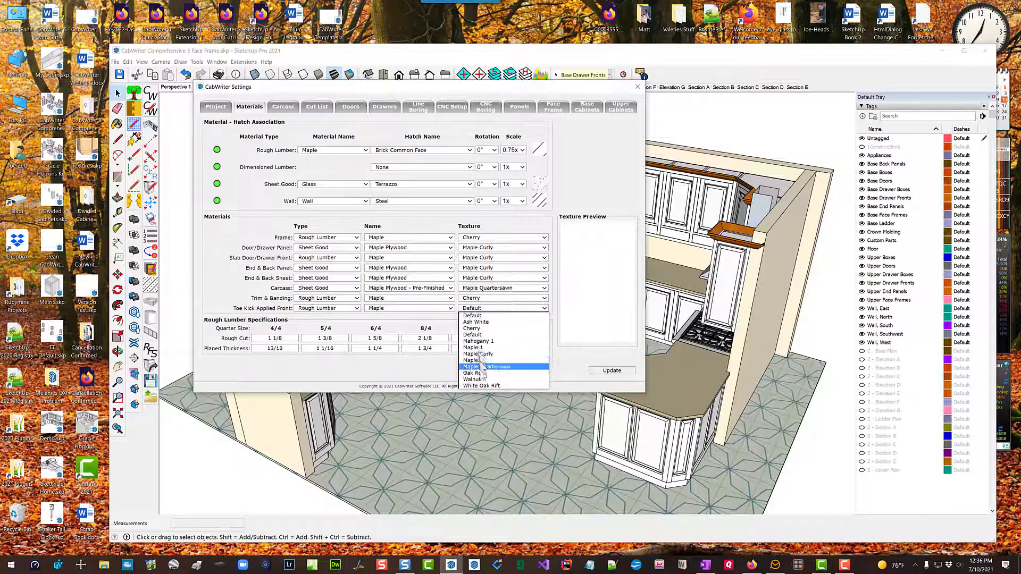
pyautogui.click(482, 328)
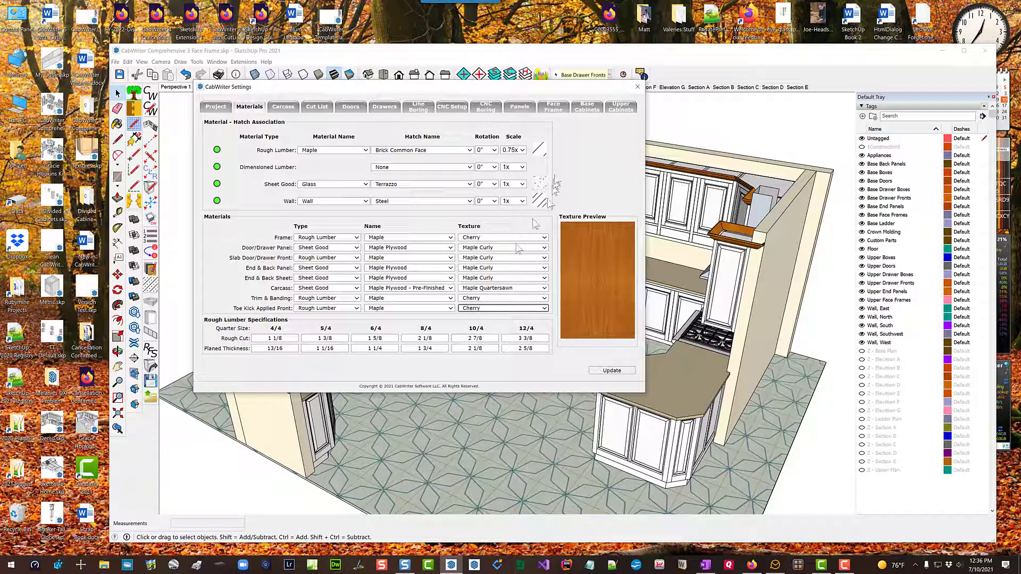
pyautogui.click(609, 371)
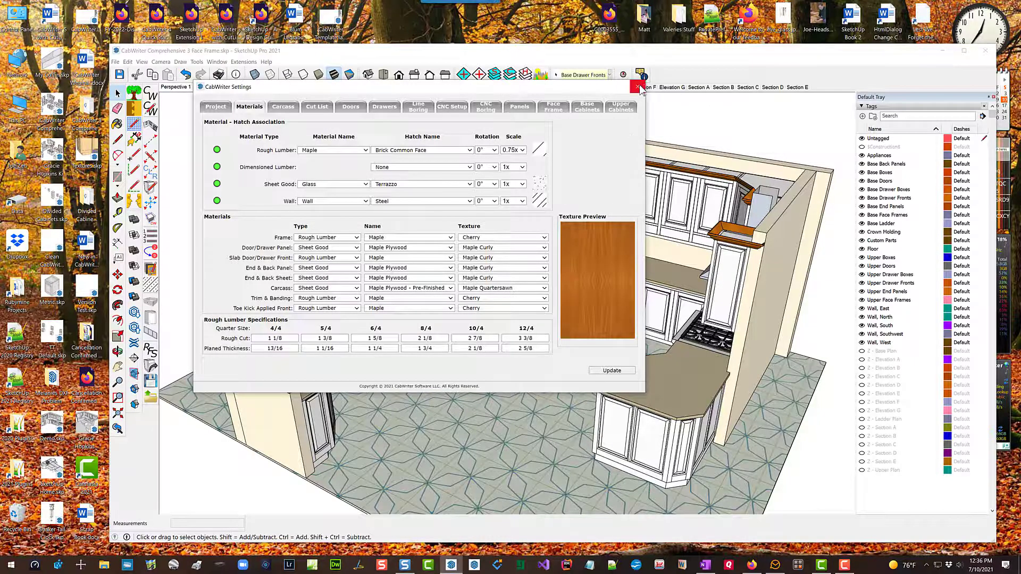
pyautogui.click(637, 86)
# - Apply the assigned material textures to the entire kitchen model with CabWriter's Texture Model command
pyautogui.click(180, 62)
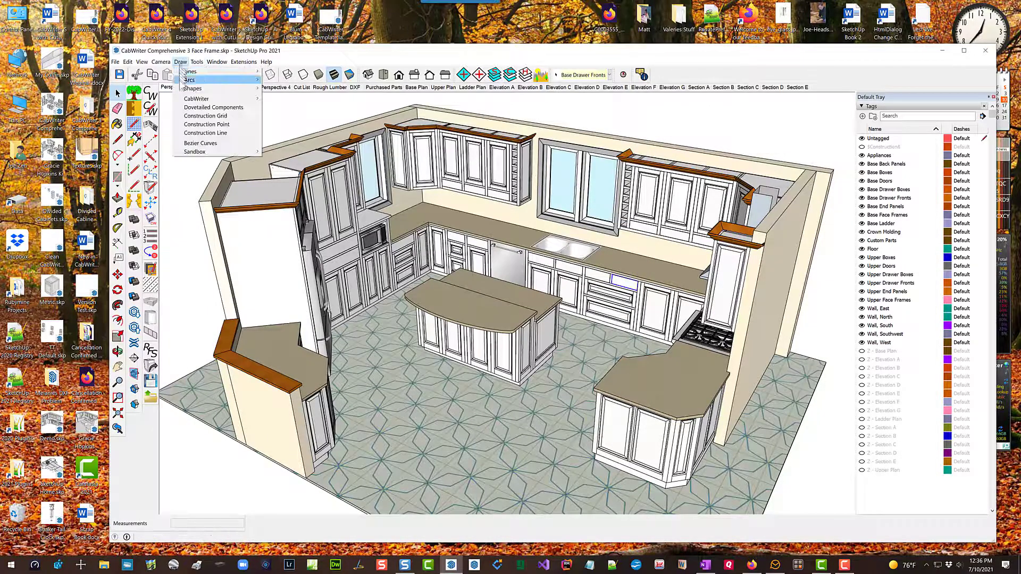
pyautogui.moveTo(213, 99)
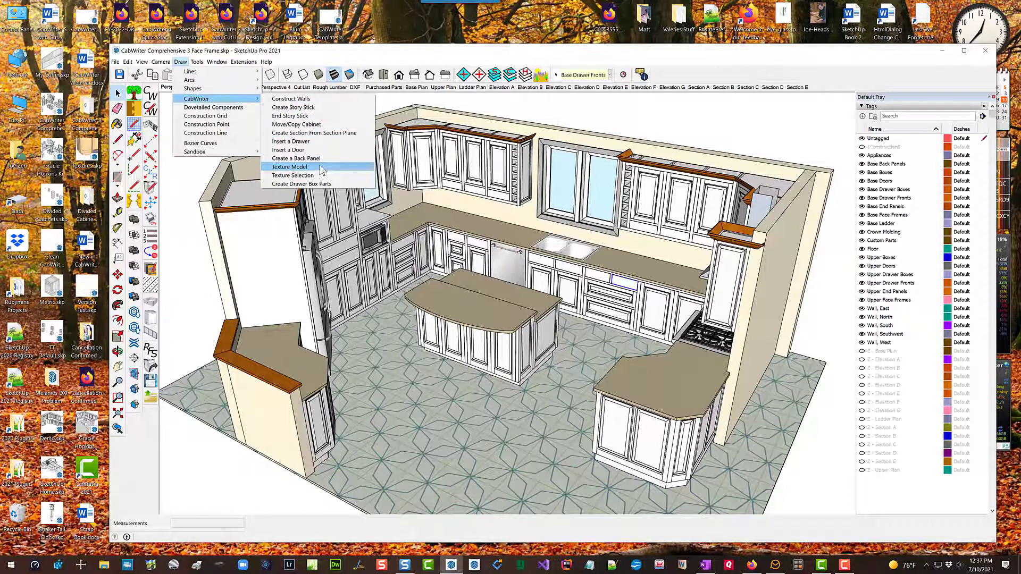
pyautogui.click(321, 167)
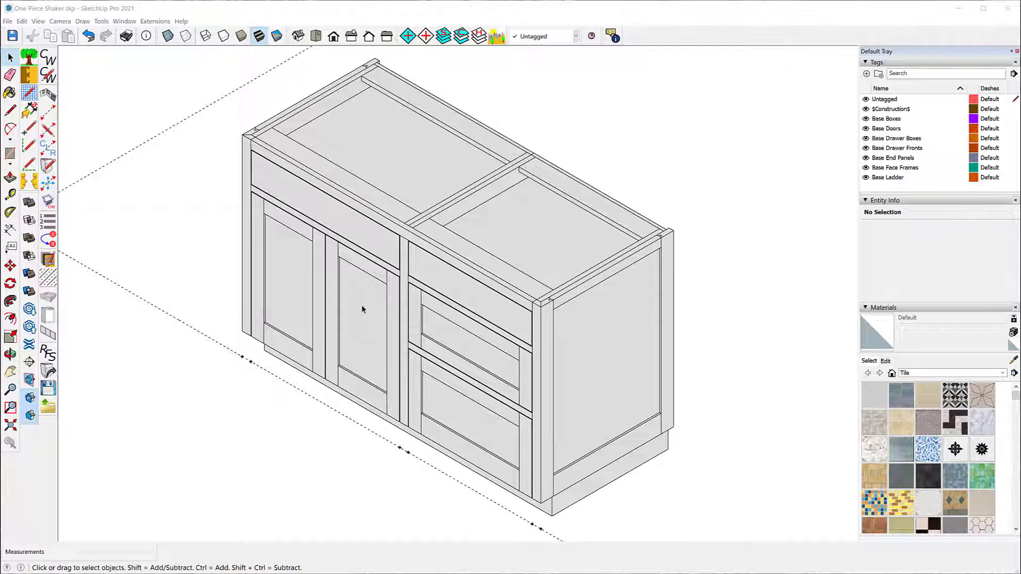
# - Review the CNC setup in the CabWriter settings and set the base door face style to One Piece Shaker
pyautogui.click(47, 79)
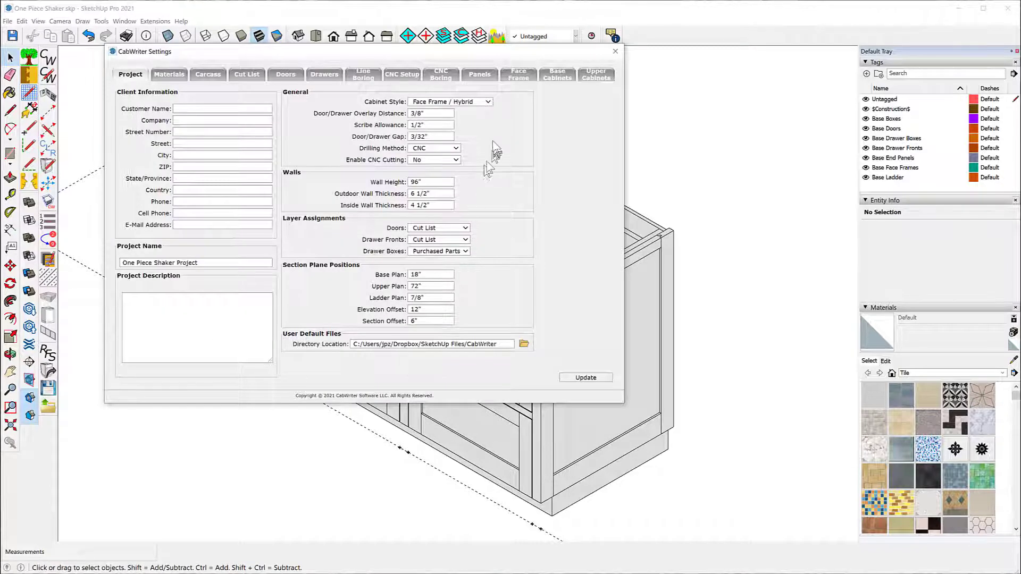
pyautogui.click(393, 75)
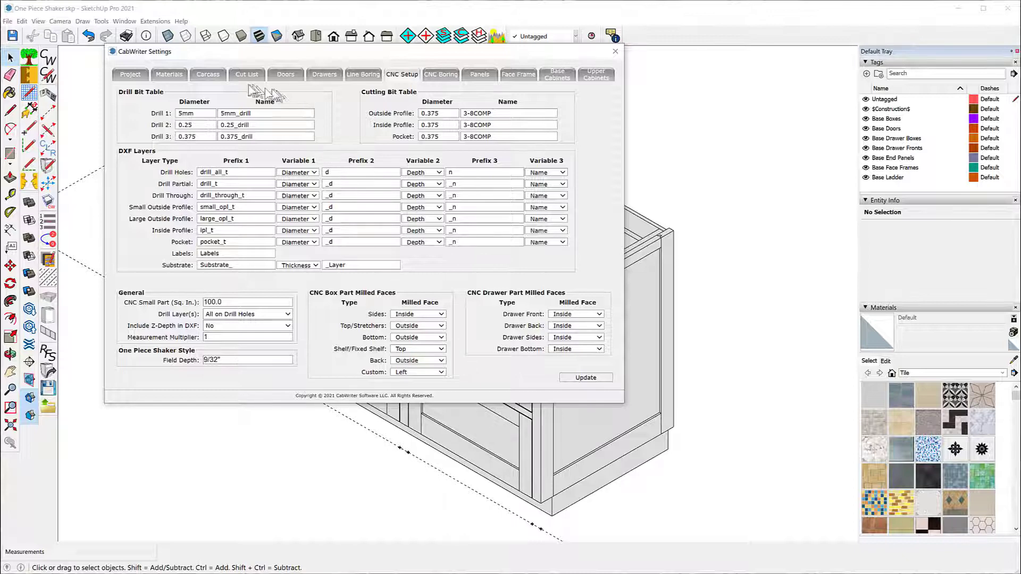
pyautogui.click(287, 76)
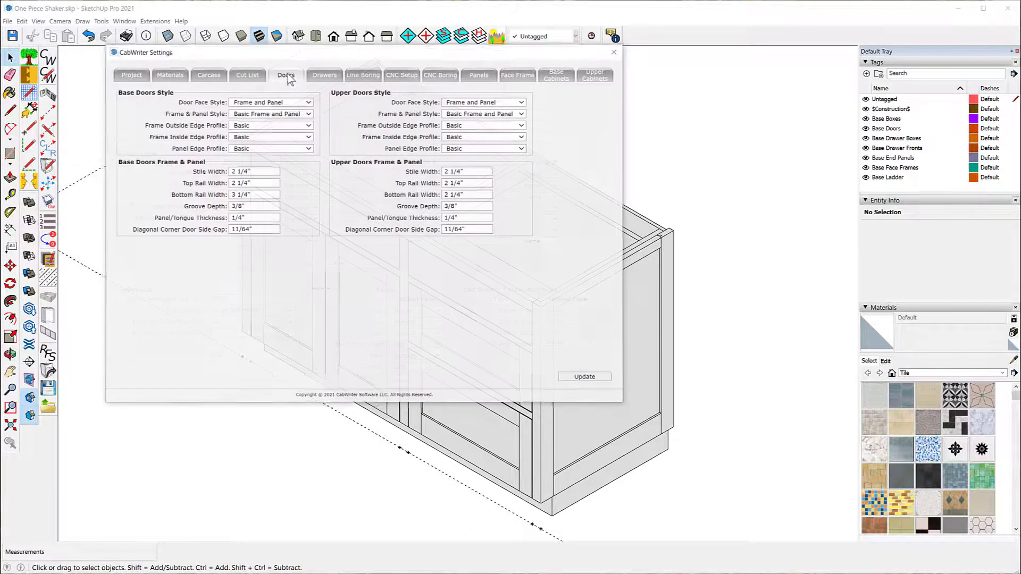
pyautogui.click(308, 103)
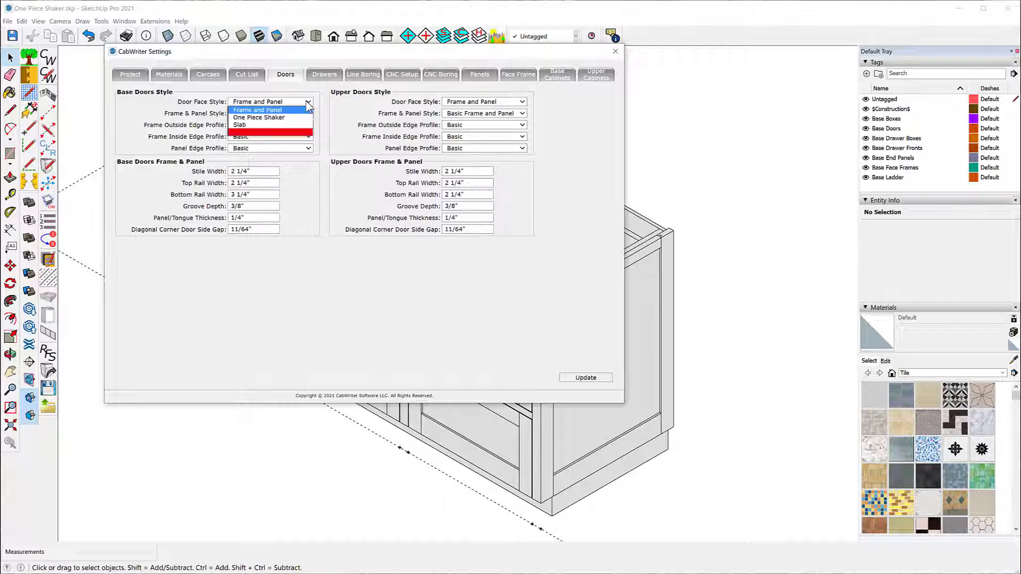
pyautogui.click(269, 118)
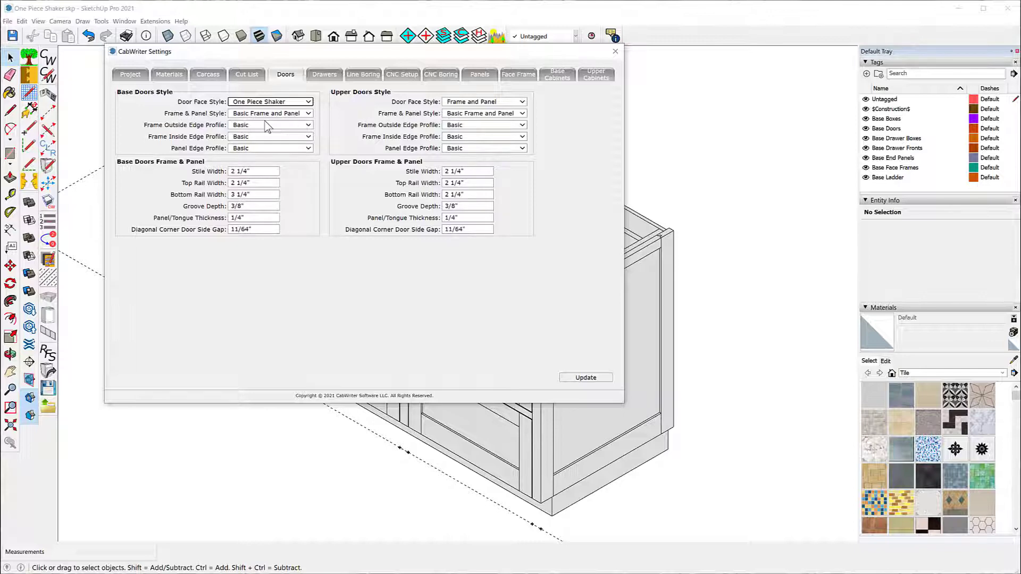
# - Set the base drawer face style to One Piece Shaker
pyautogui.click(325, 76)
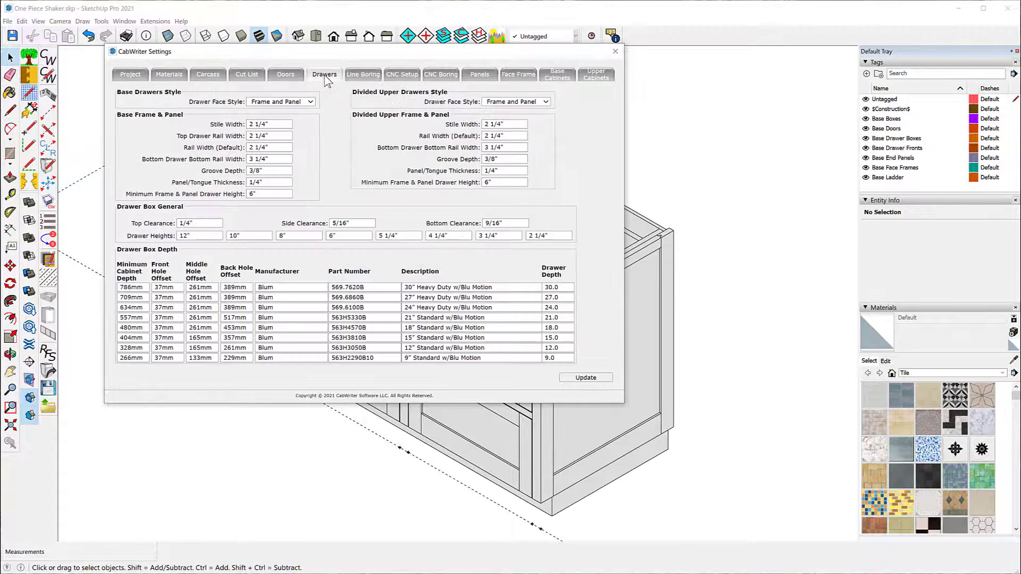
pyautogui.click(310, 102)
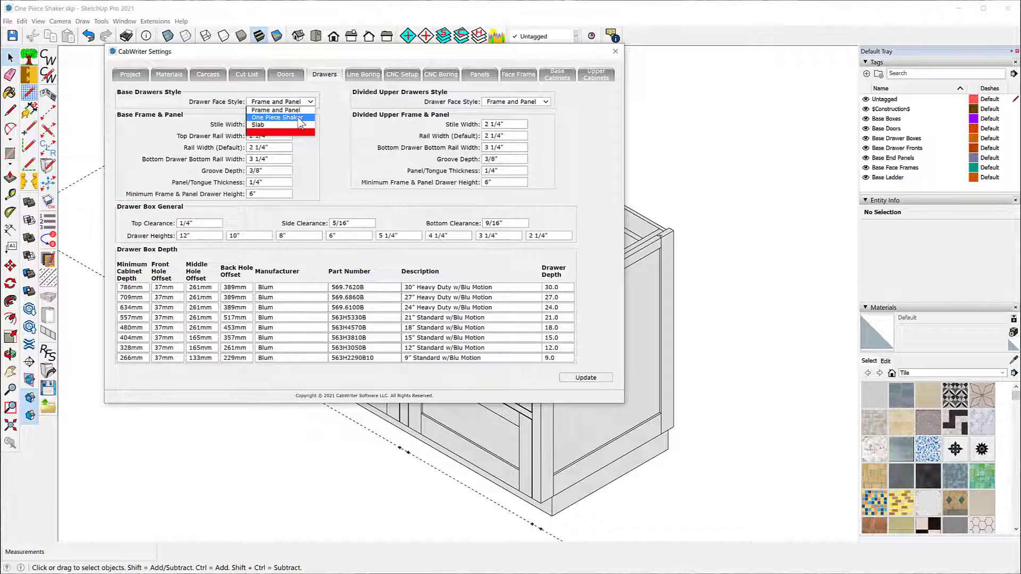
pyautogui.click(299, 117)
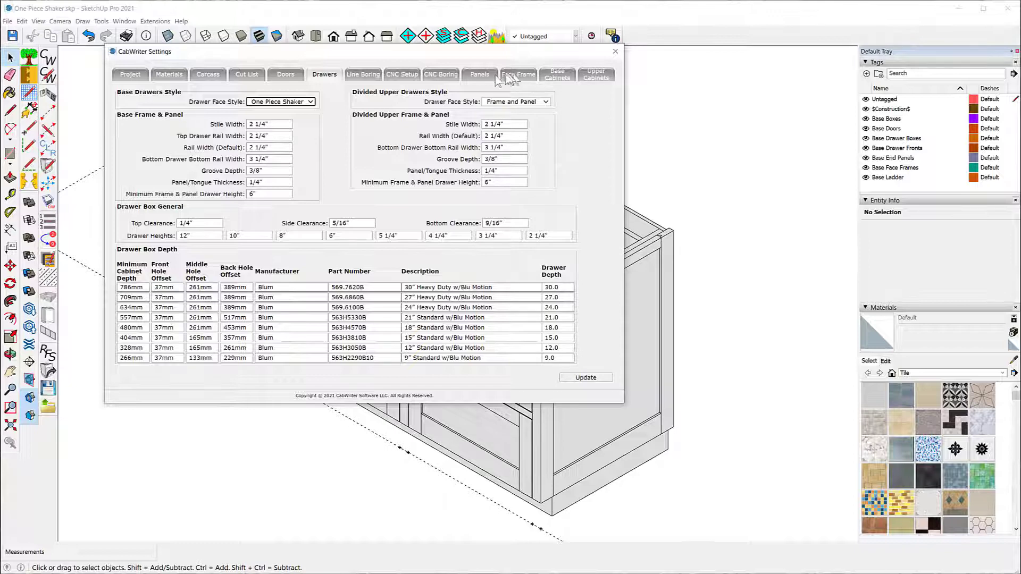
# - Set the base end panel and base back panel styles to One Piece Shaker and update the CabWriter settings
pyautogui.click(478, 76)
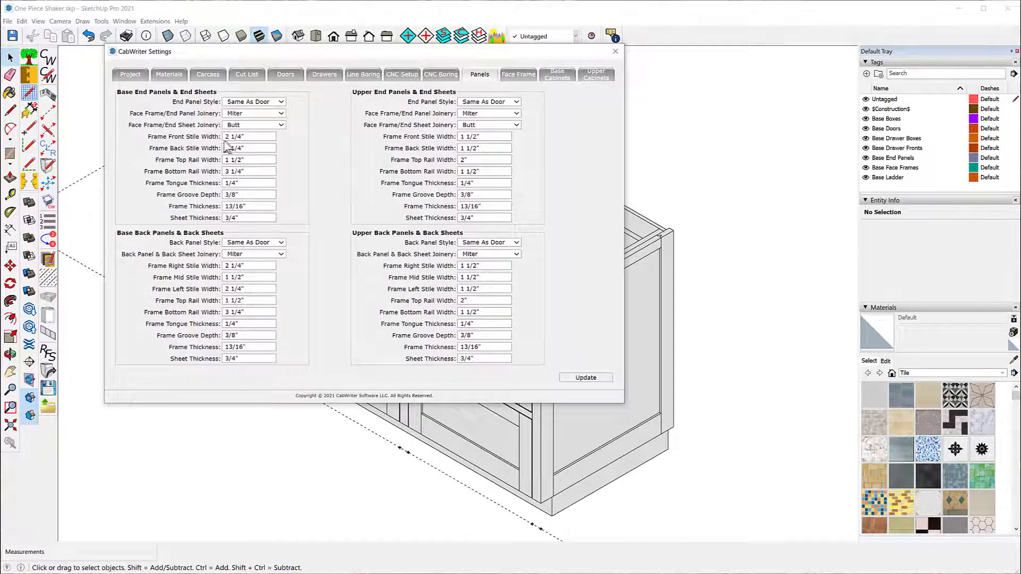
pyautogui.click(282, 102)
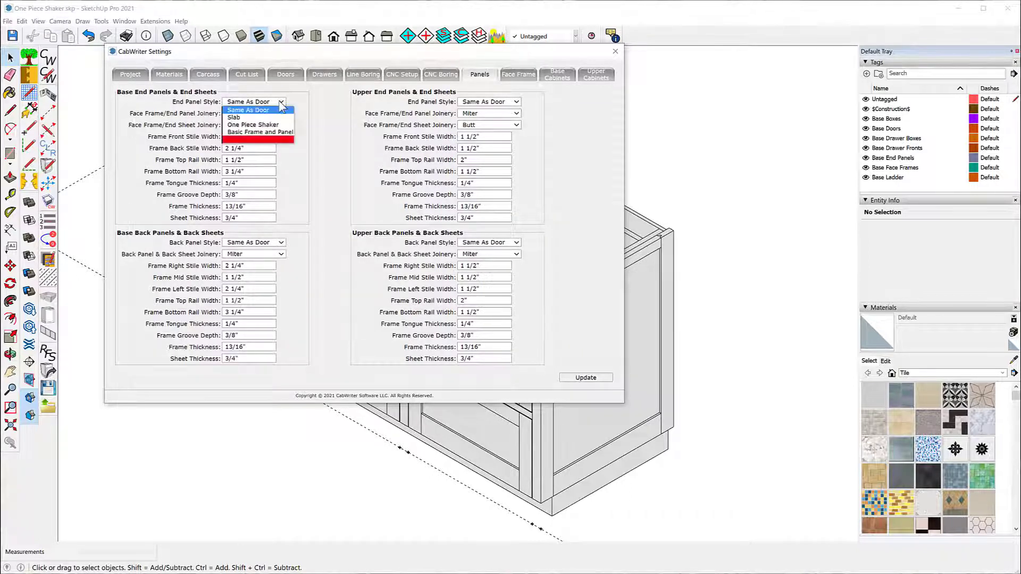
pyautogui.click(259, 125)
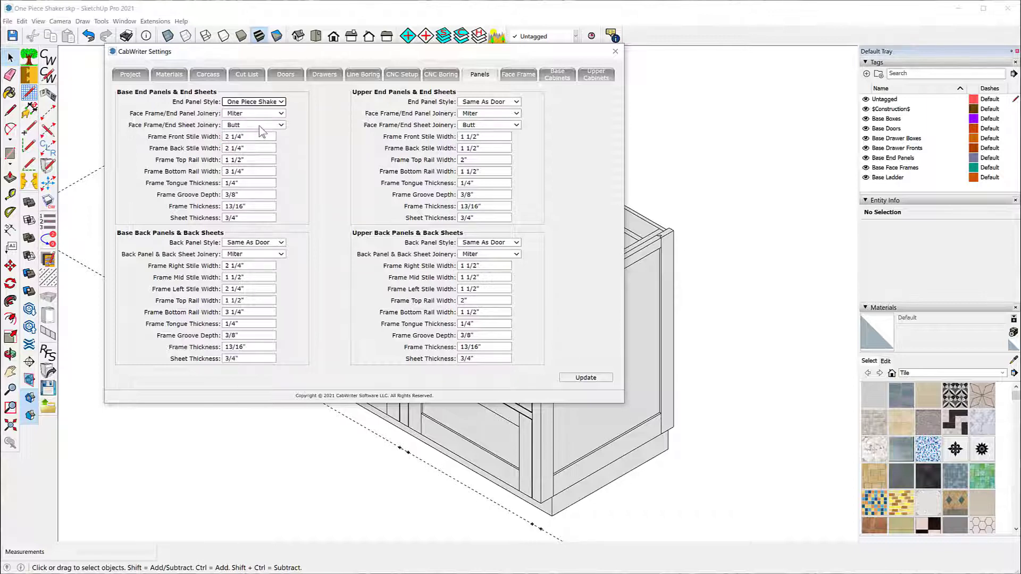
pyautogui.click(283, 243)
pyautogui.click(253, 273)
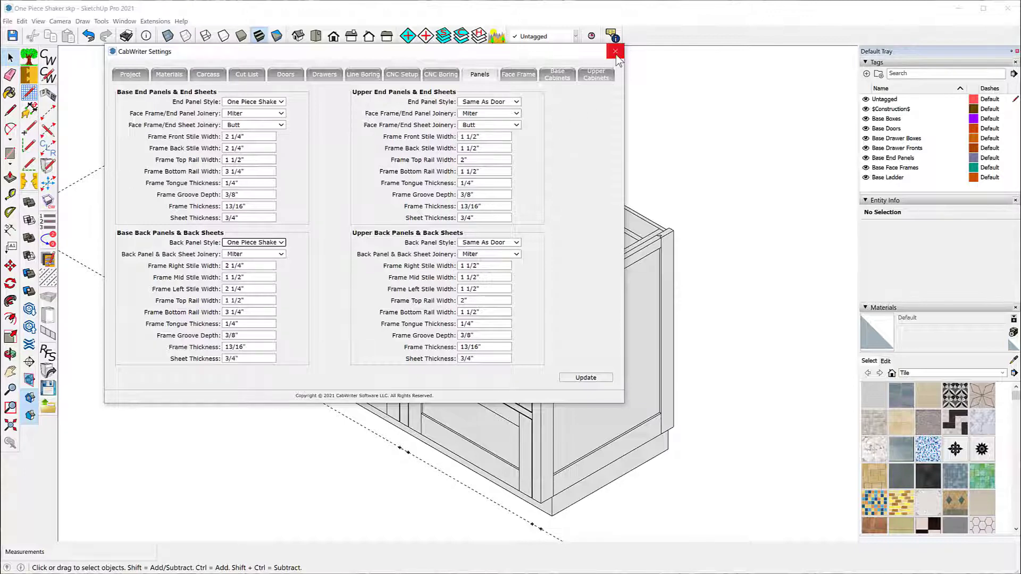
pyautogui.click(586, 378)
pyautogui.click(617, 53)
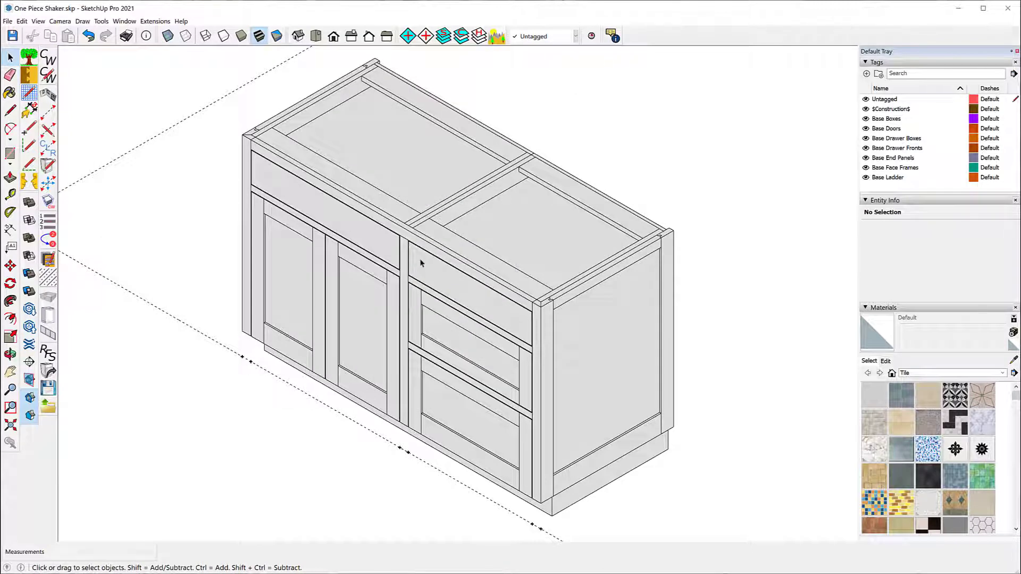
# - Re-draw the selected cabinet from its wide drawer front above the doors, declining the cabinet's stored defaults
pyautogui.rightClick(343, 218)
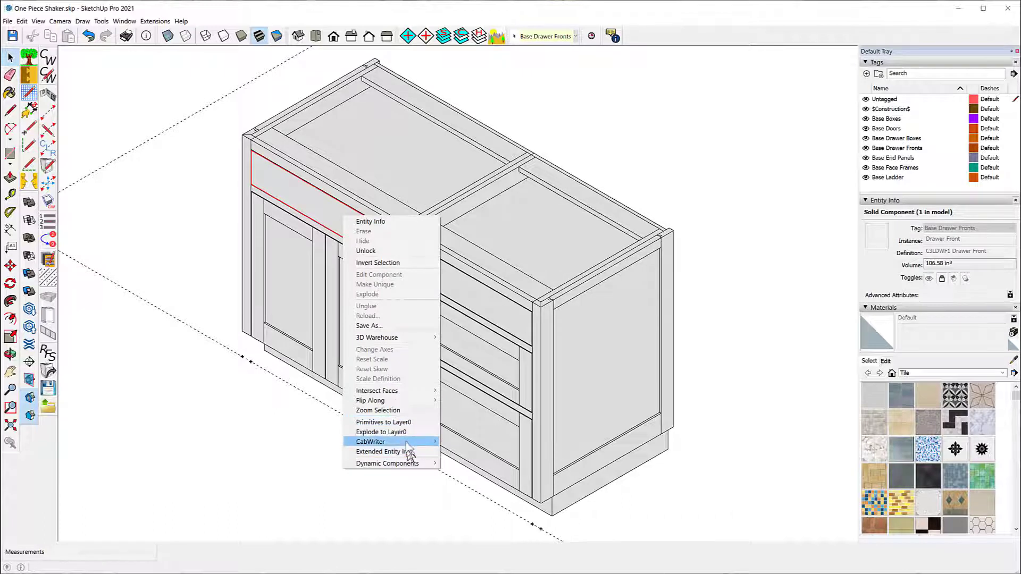
pyautogui.moveTo(407, 446)
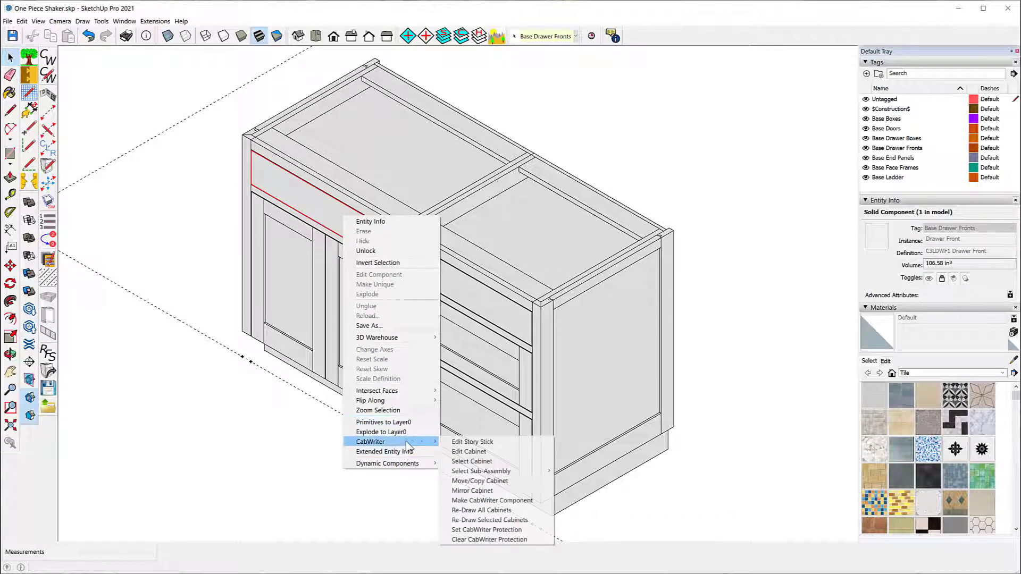
pyautogui.click(488, 521)
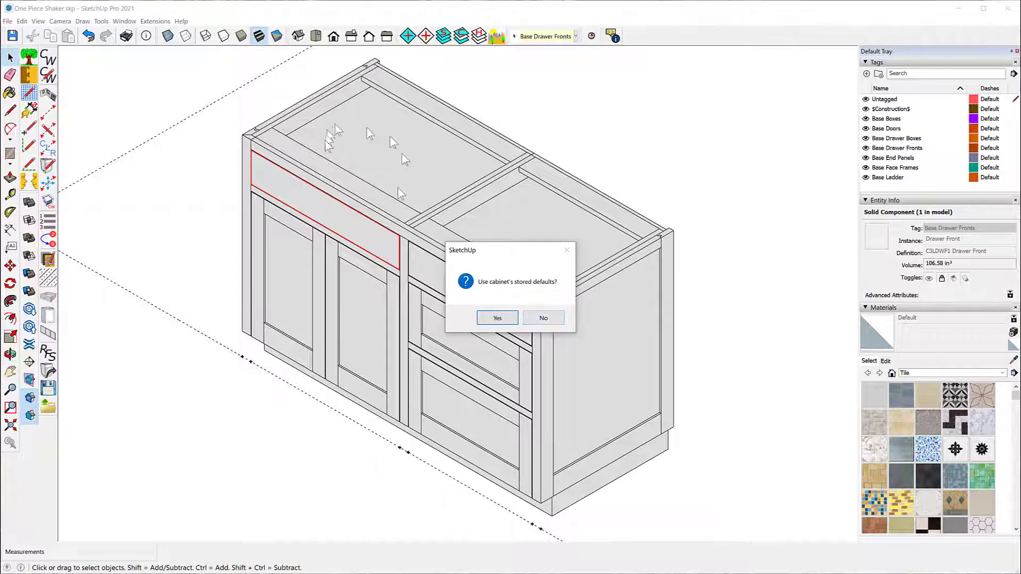
pyautogui.click(544, 319)
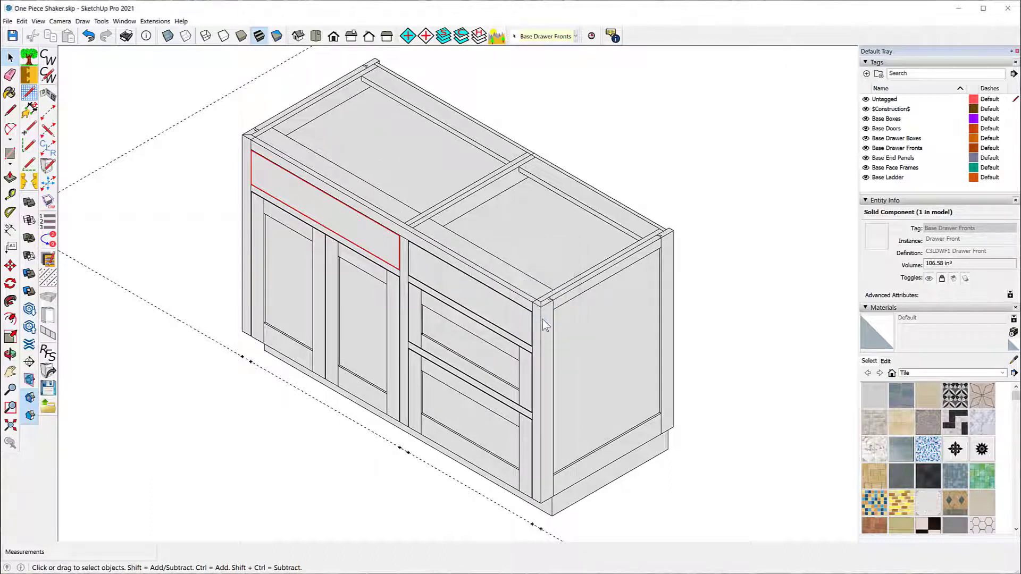
pyautogui.click(555, 321)
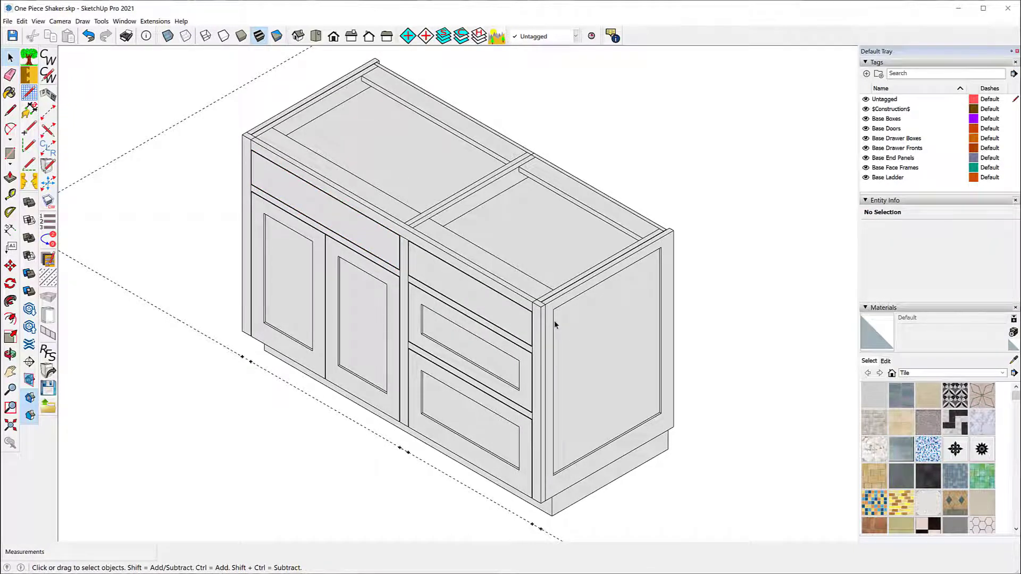
# - Unlock the base cabinet's right end sheet and open the component for editing at its rear edge
pyautogui.click(580, 292)
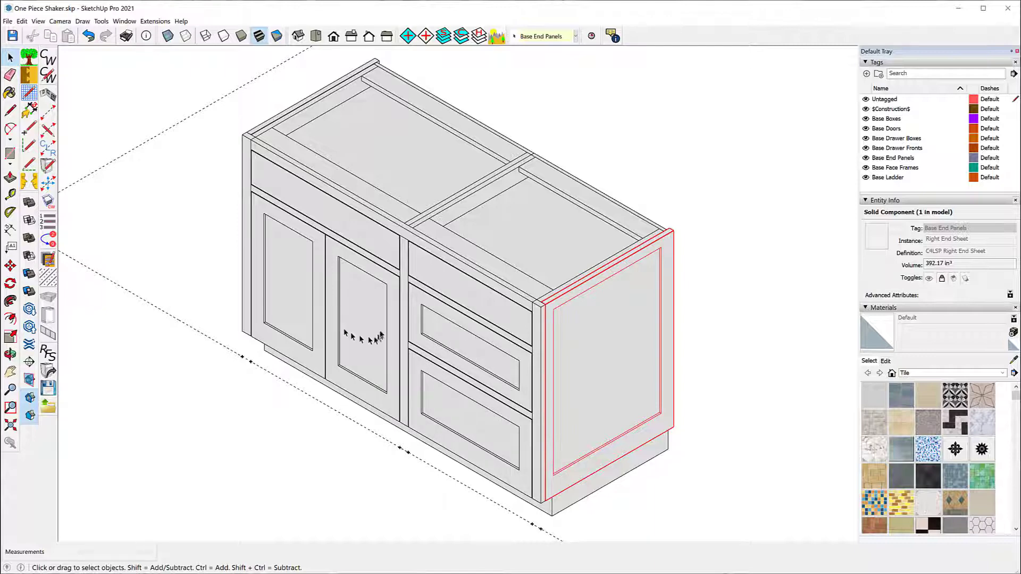
pyautogui.moveTo(705, 250); pyautogui.dragTo(148, 223, button='middle')
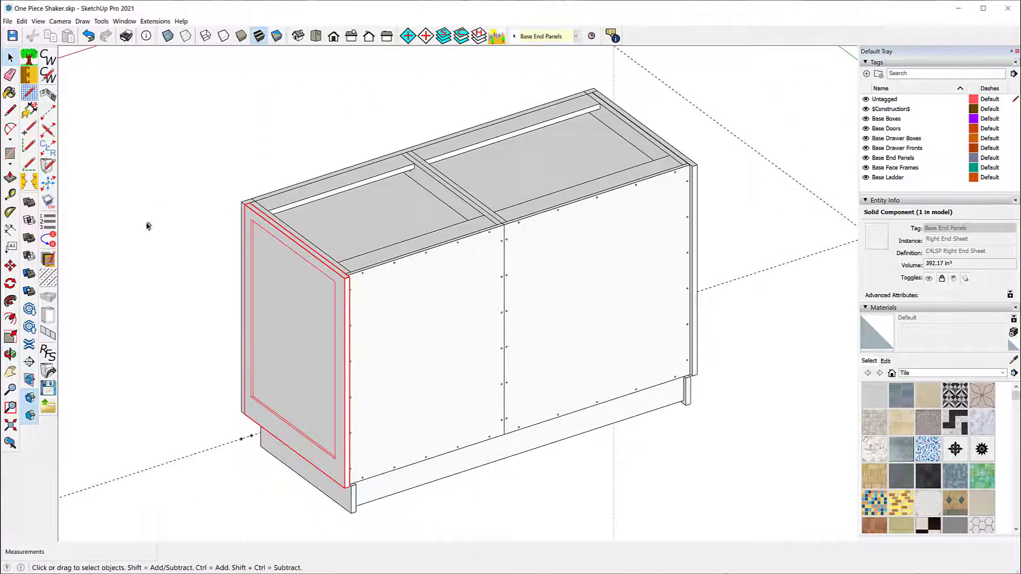
pyautogui.scroll(6, 345, 281)
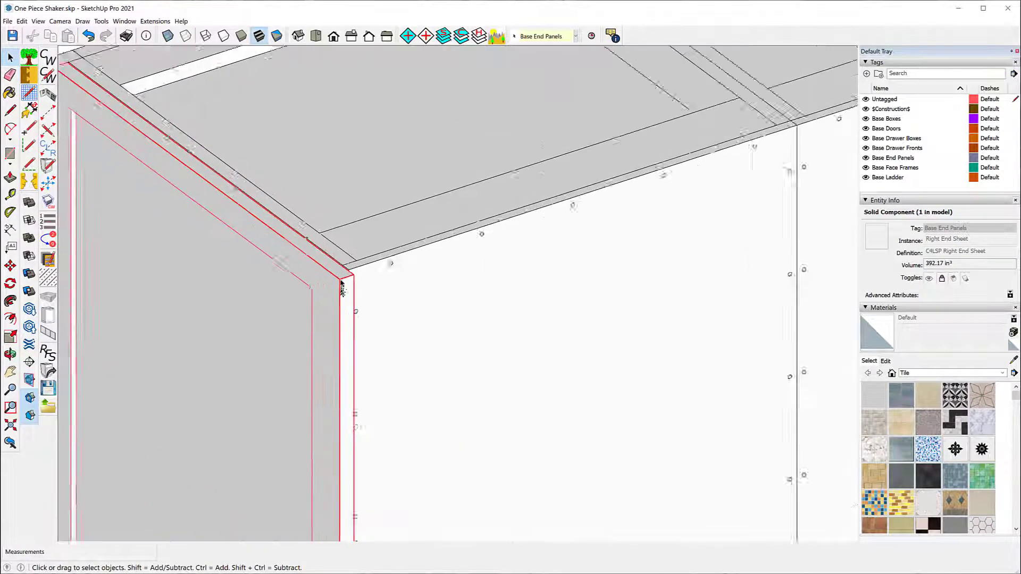
pyautogui.rightClick(345, 290)
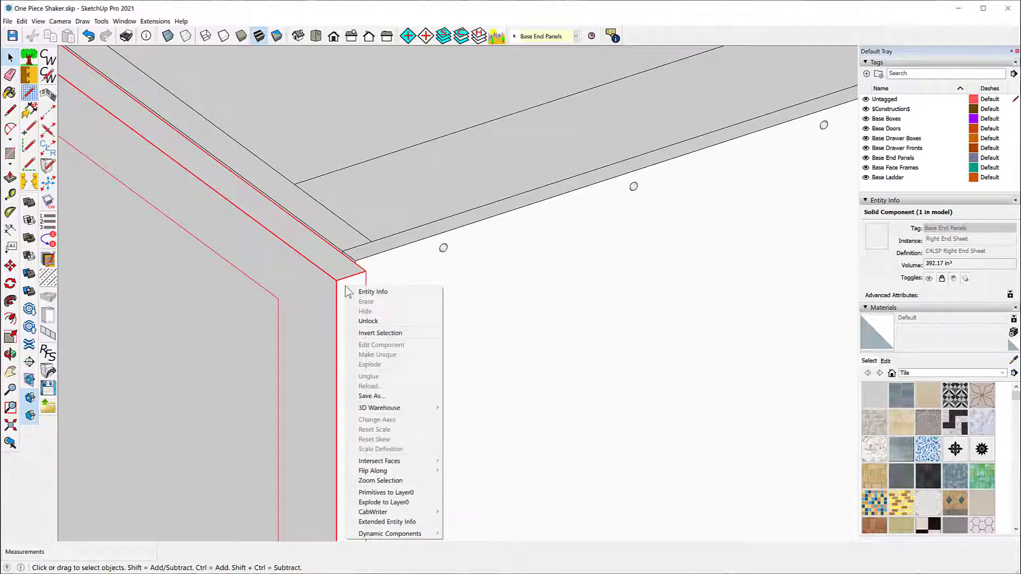
pyautogui.click(368, 322)
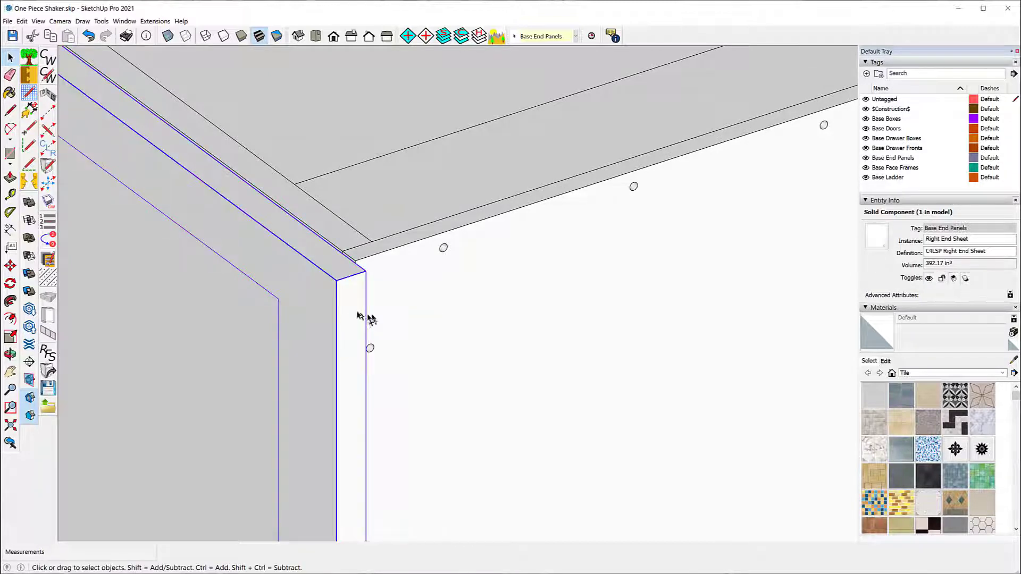
pyautogui.rightClick(357, 309)
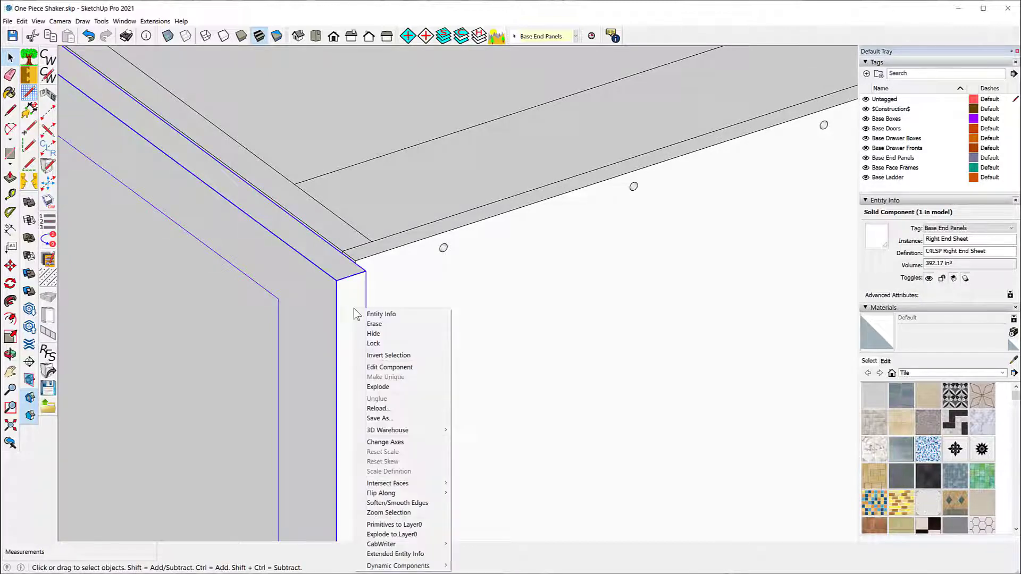
pyautogui.click(389, 369)
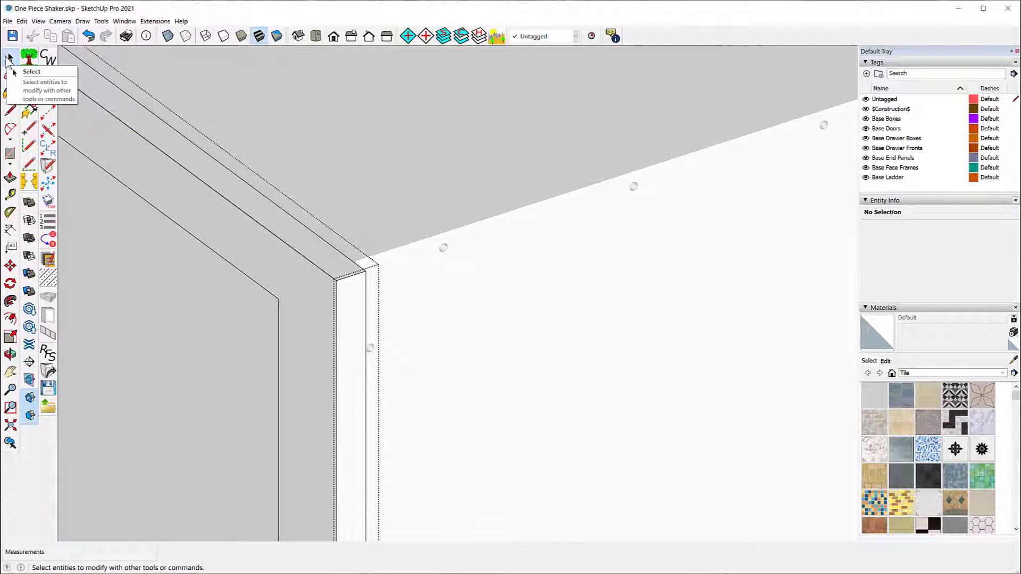
pyautogui.click(10, 195)
pyautogui.click(388, 249)
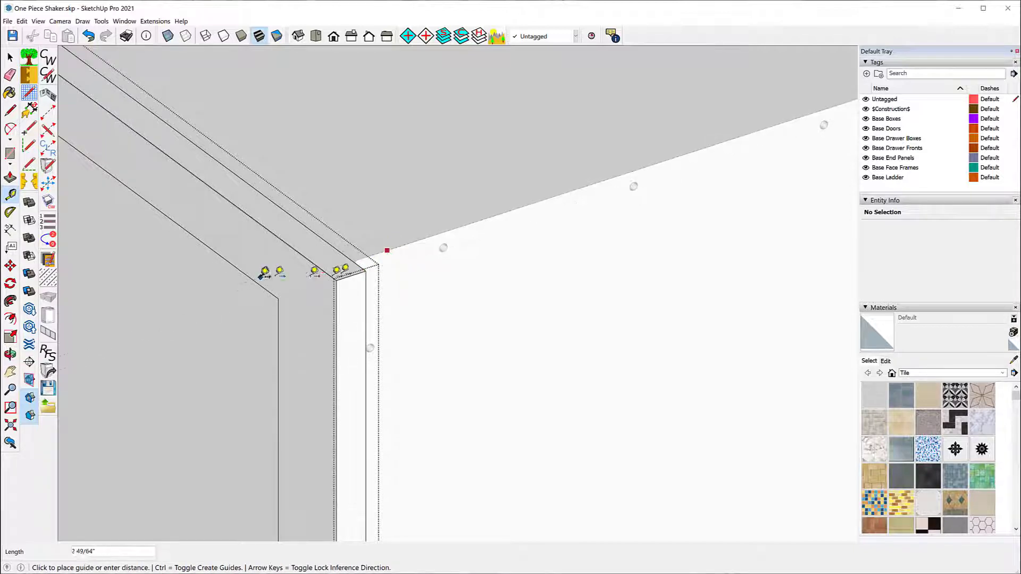
pyautogui.press('Escape')
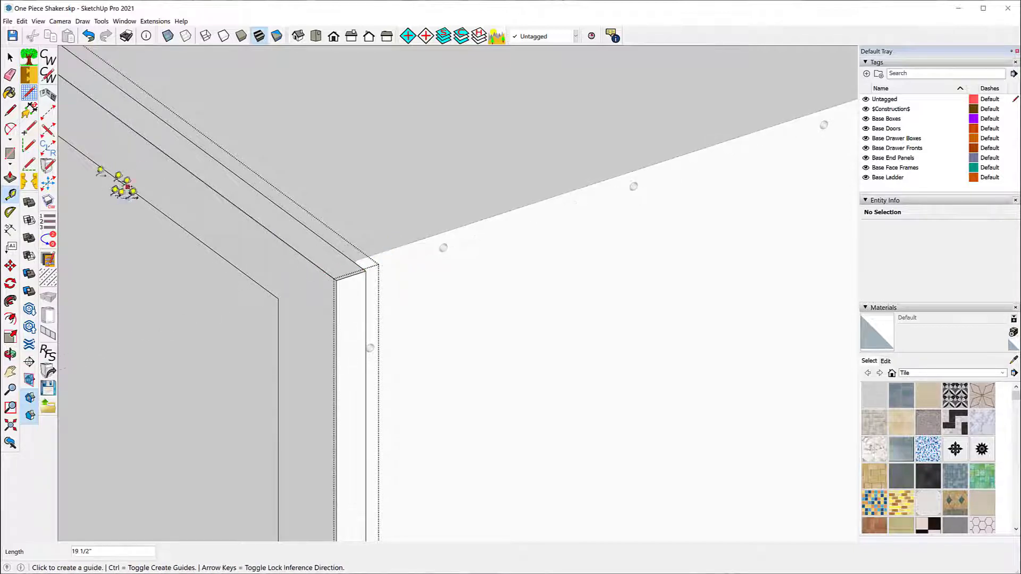
# - Push/Pull the rear edge face of the right end sheet outward by 1/4"
pyautogui.click(10, 178)
pyautogui.click(344, 301)
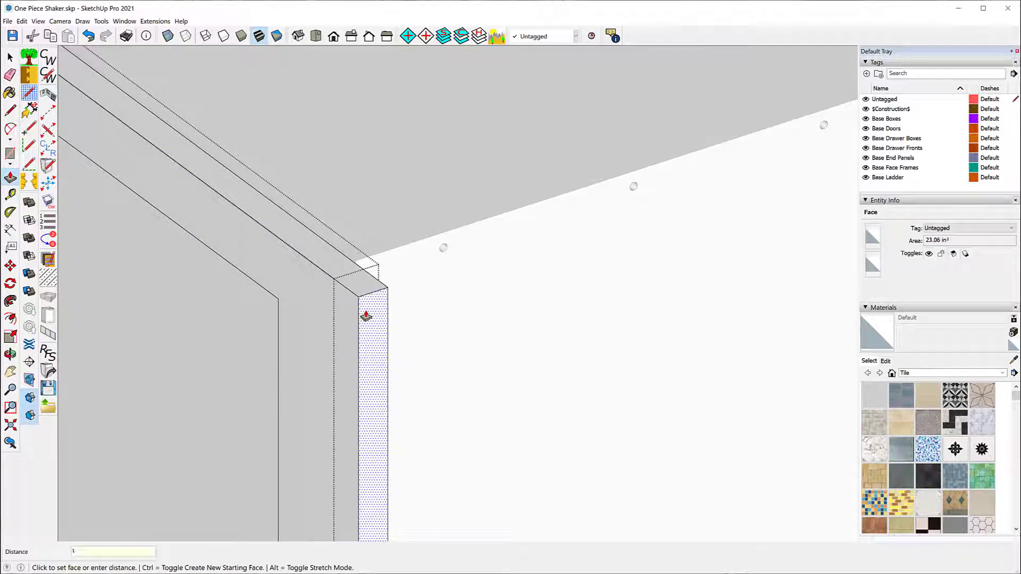
pyautogui.press('Return')
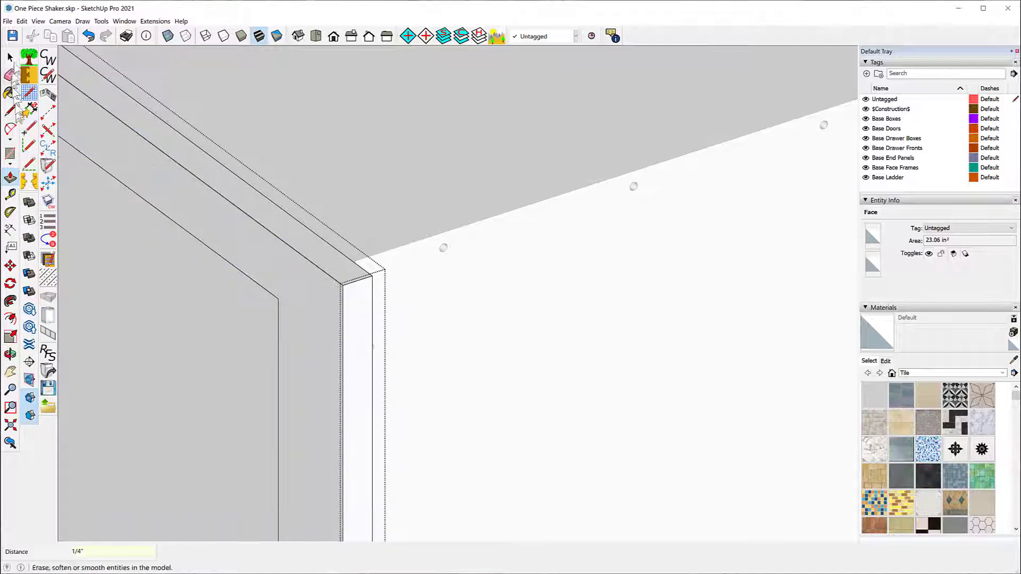
# - Bevel the right end sheet's rear edge by moving its inner vertical edge 3/4" toward the cabinet front, and close the component
pyautogui.click(10, 57)
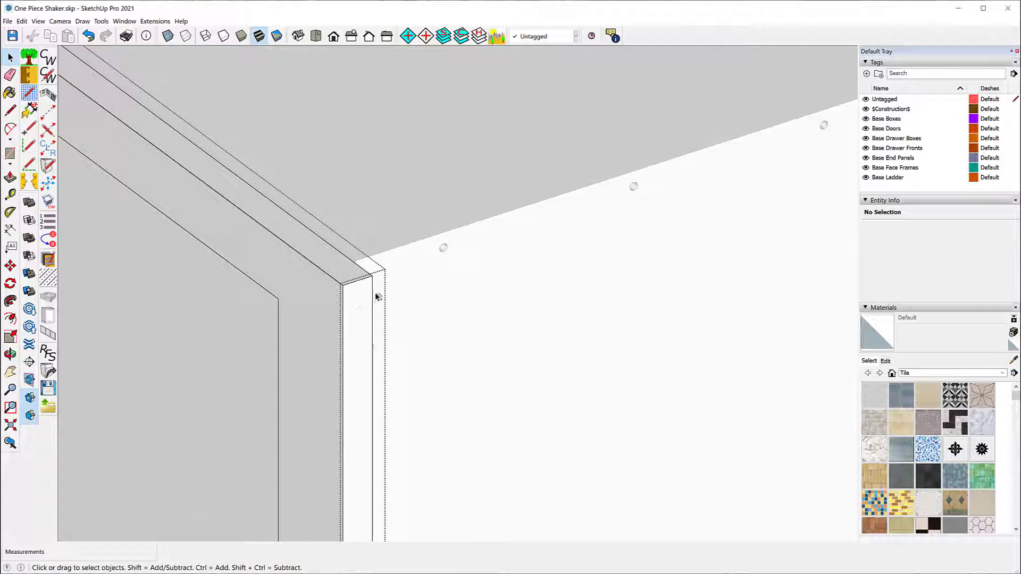
pyautogui.click(372, 299)
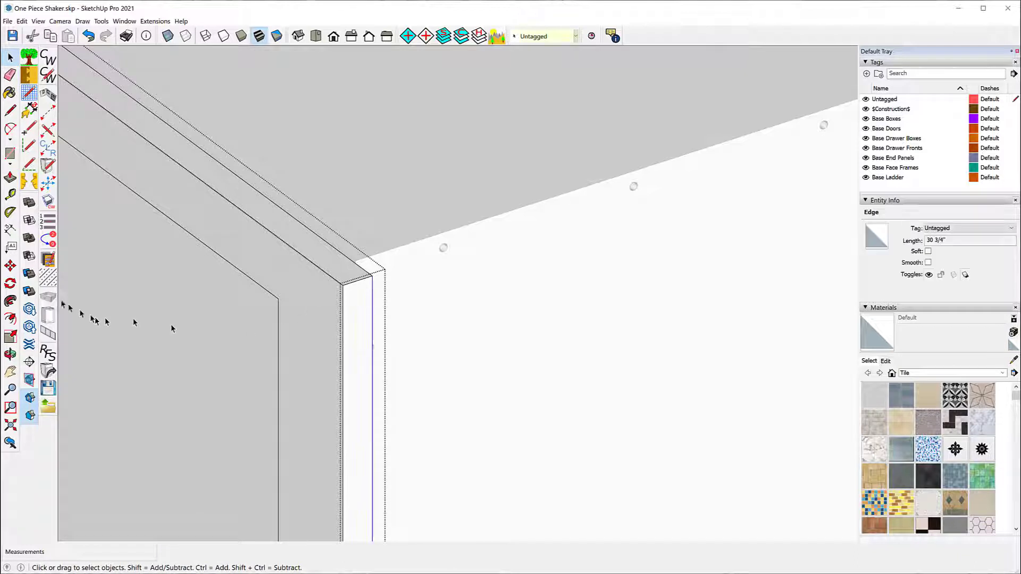
pyautogui.click(10, 267)
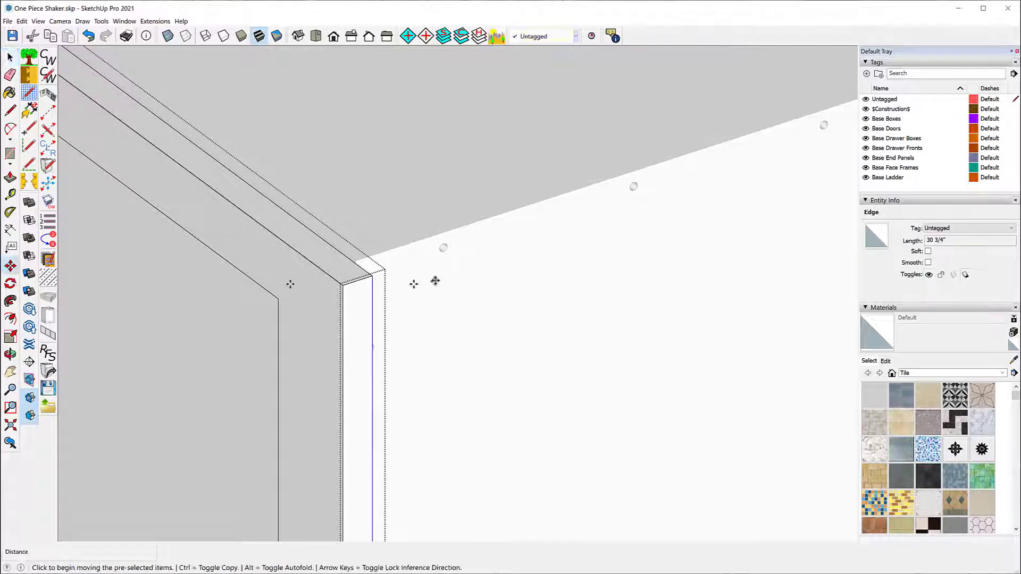
pyautogui.click(372, 276)
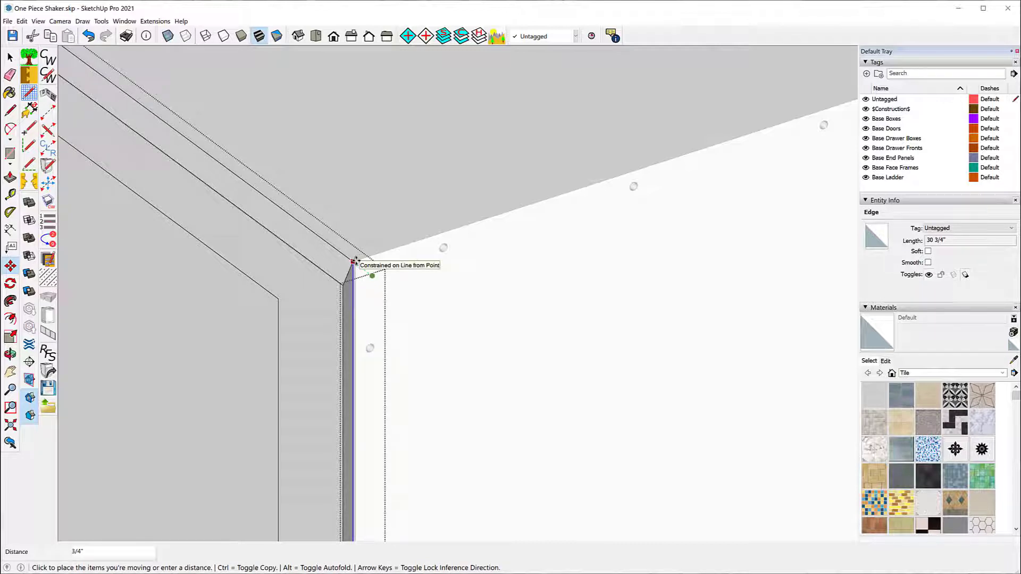
pyautogui.click(353, 262)
pyautogui.scroll(-3, 258, 270)
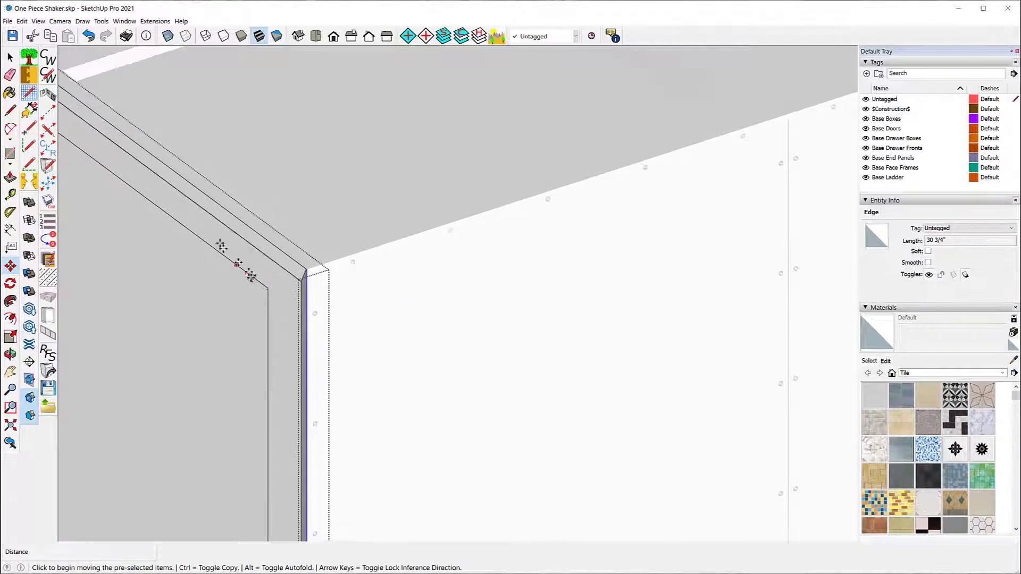
pyautogui.click(11, 57)
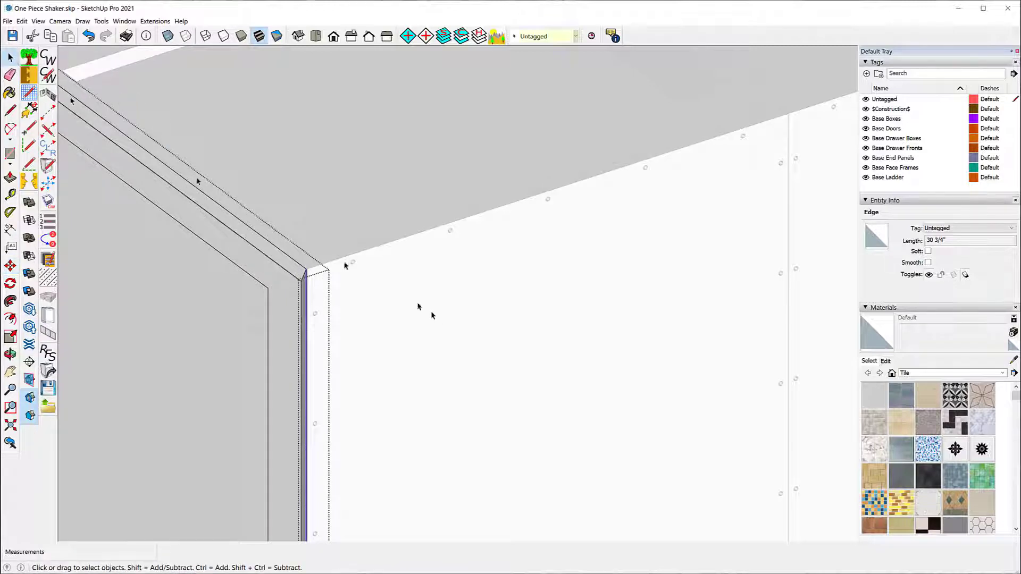
pyautogui.scroll(-6, 449, 335)
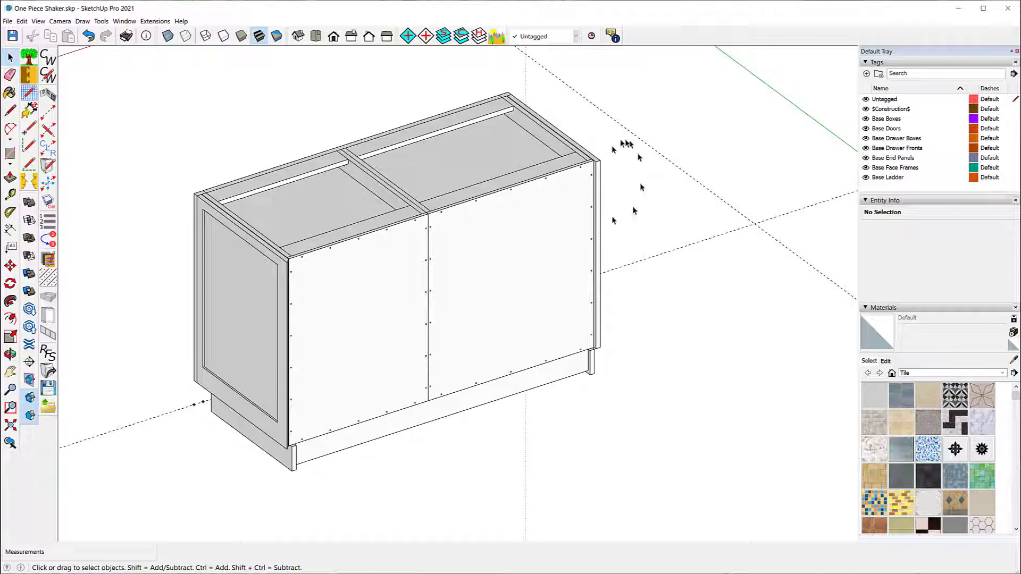
# - Unlock the base cabinet's left end sheet and open the component for editing at its rear edge
pyautogui.scroll(5, 612, 169)
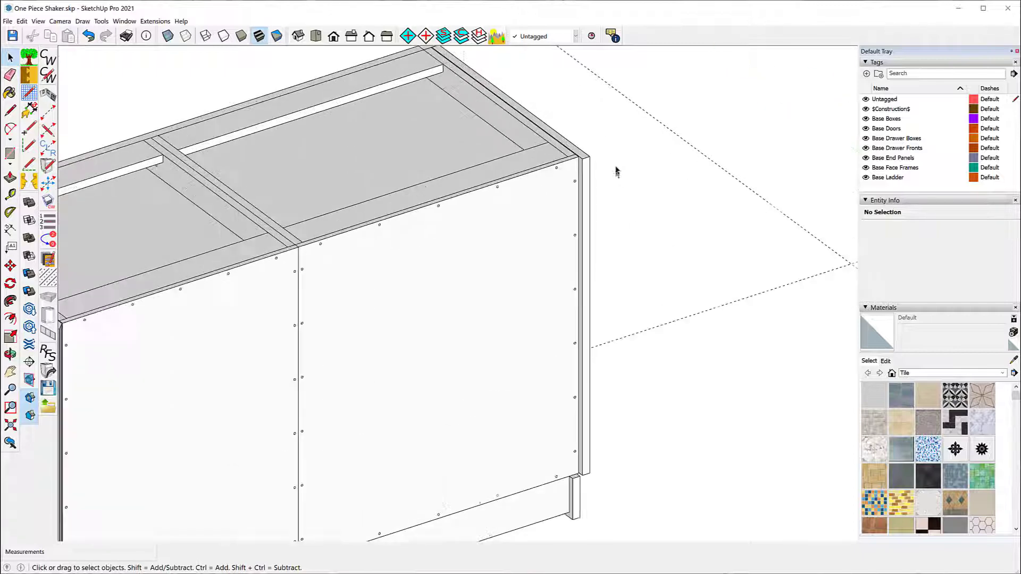
pyautogui.scroll(2, 590, 175)
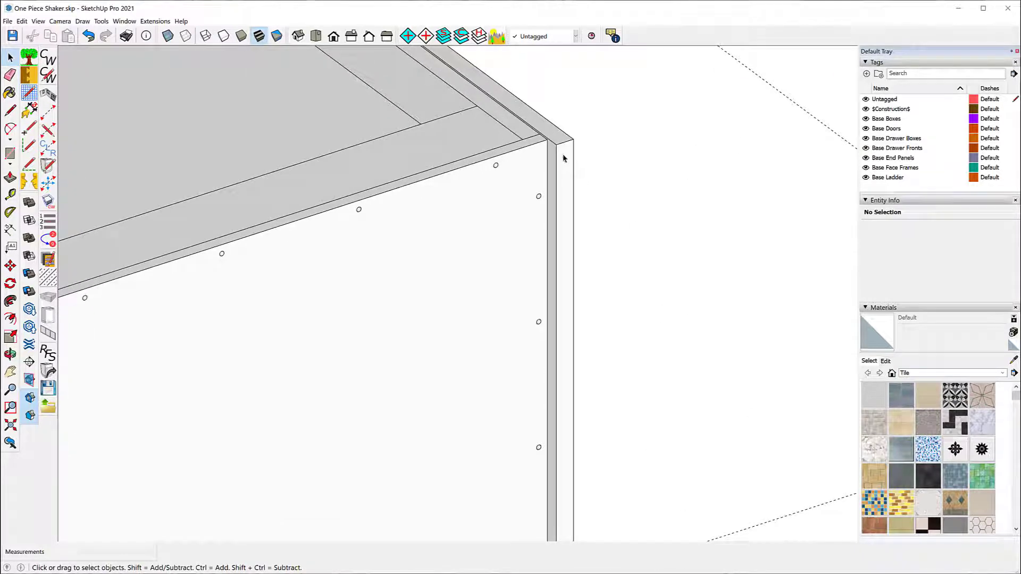
pyautogui.click(564, 158)
pyautogui.rightClick(565, 159)
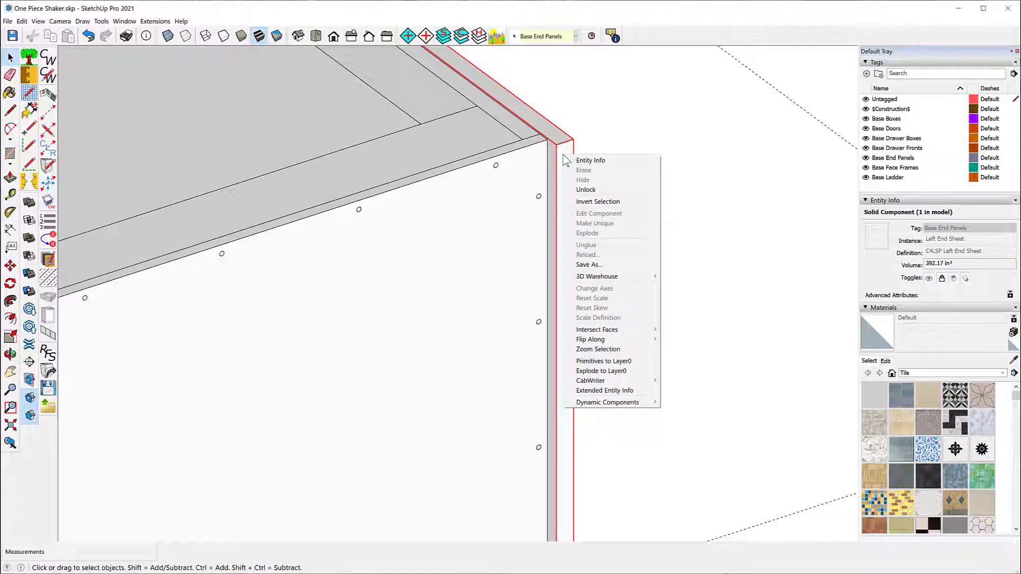
pyautogui.click(585, 189)
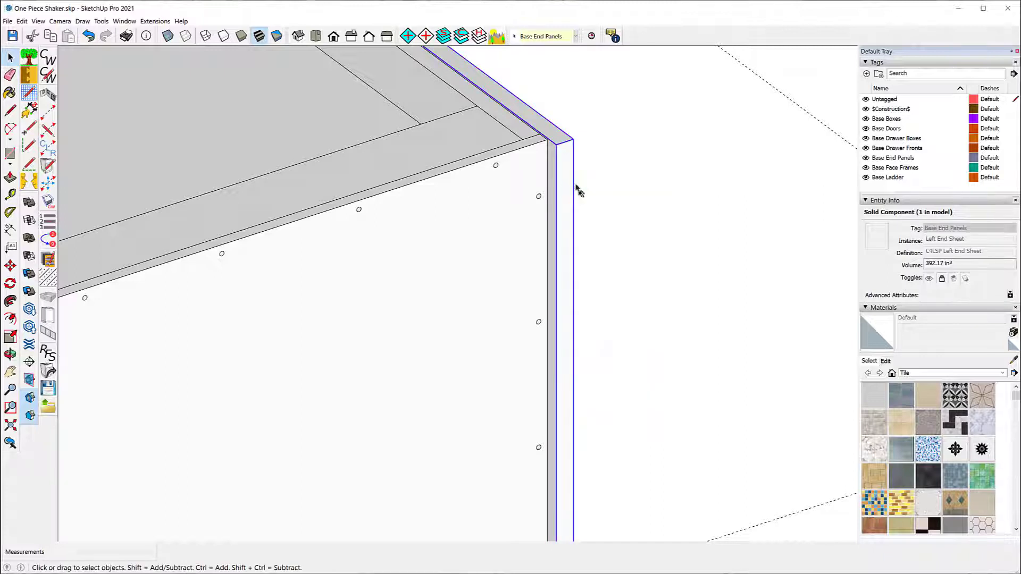
pyautogui.rightClick(563, 160)
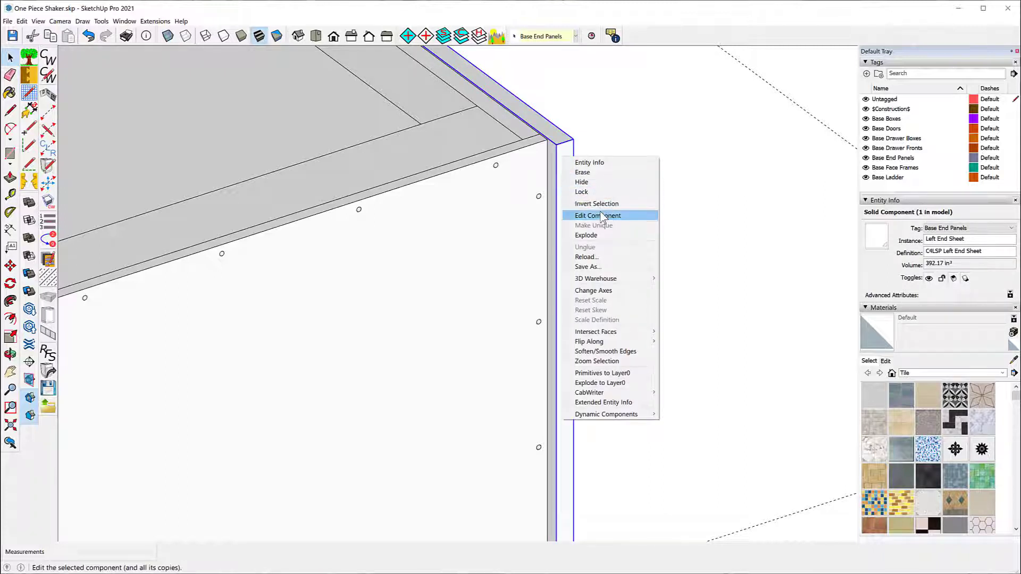
pyautogui.click(598, 216)
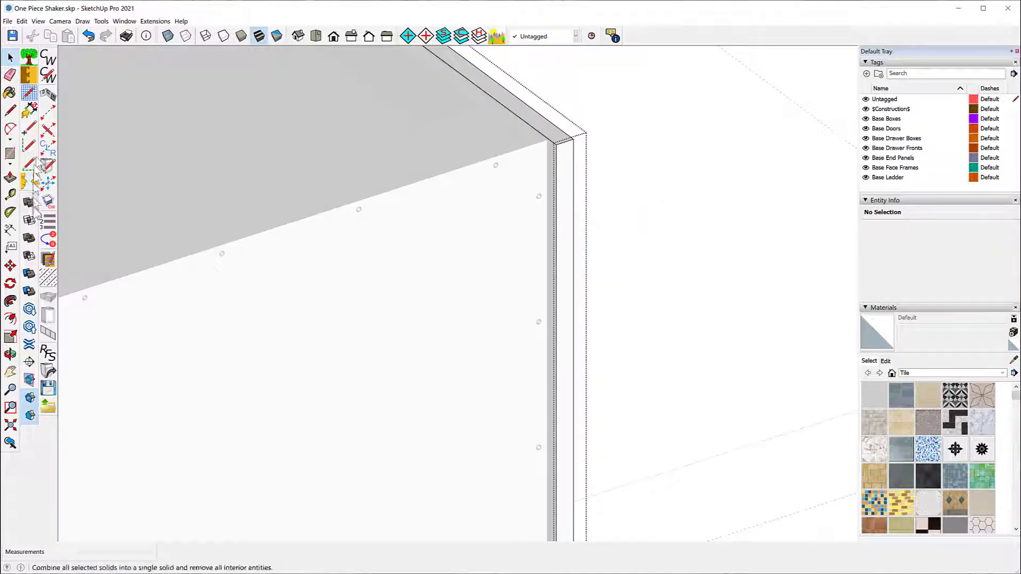
# - Push/Pull the rear edge face of the left end sheet outward by 1/4"
pyautogui.press('p')
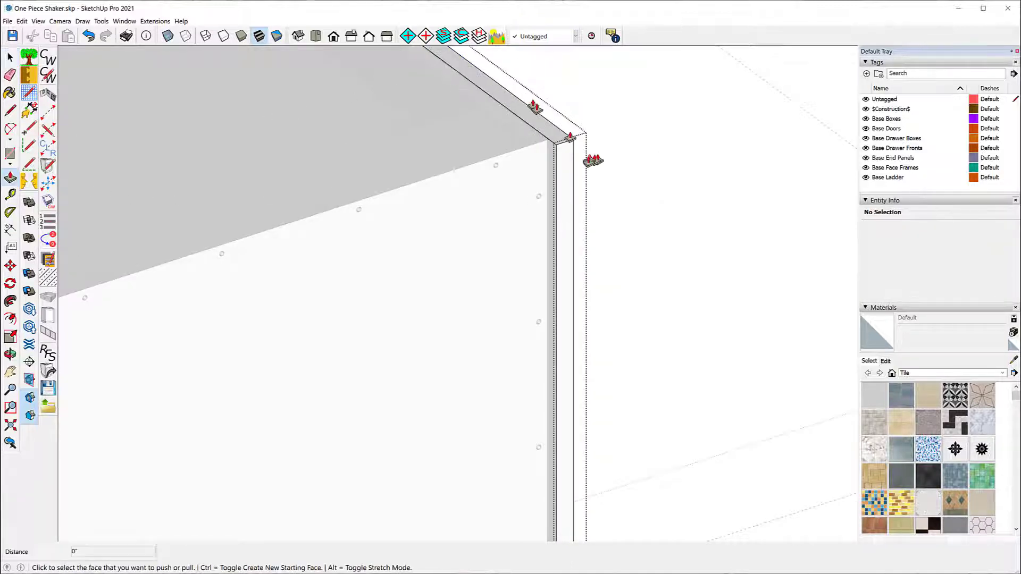
pyautogui.click(567, 164)
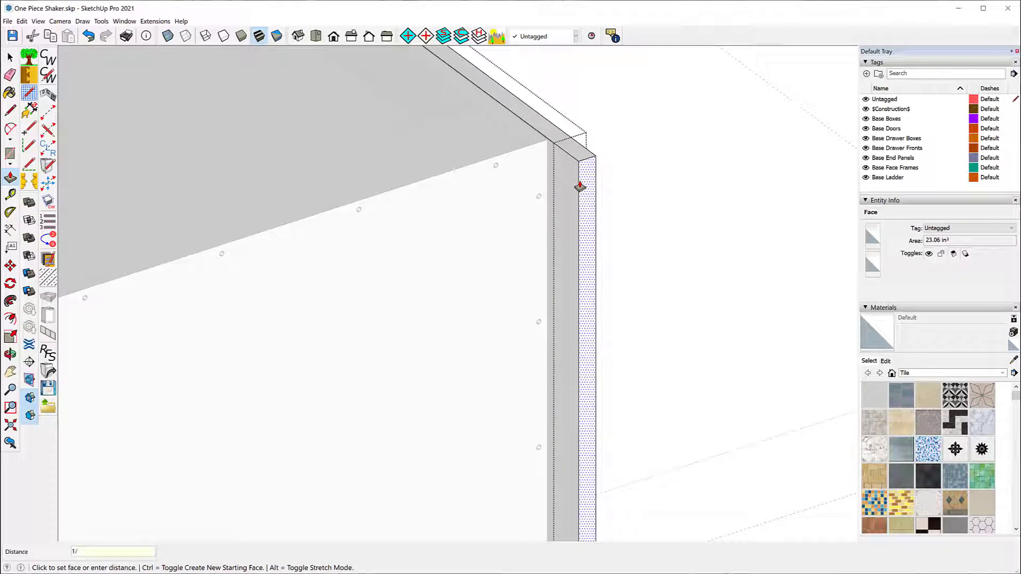
pyautogui.press('Return')
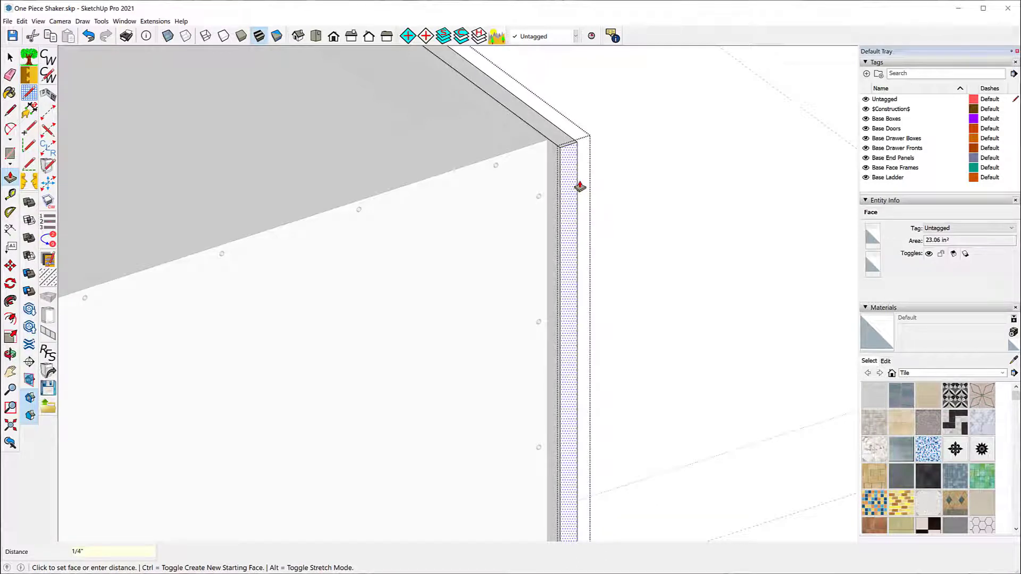
# - Bevel the left end sheet's rear edge by moving its inner vertical edge 3/4" toward the cabinet front, and close the component
pyautogui.click(10, 57)
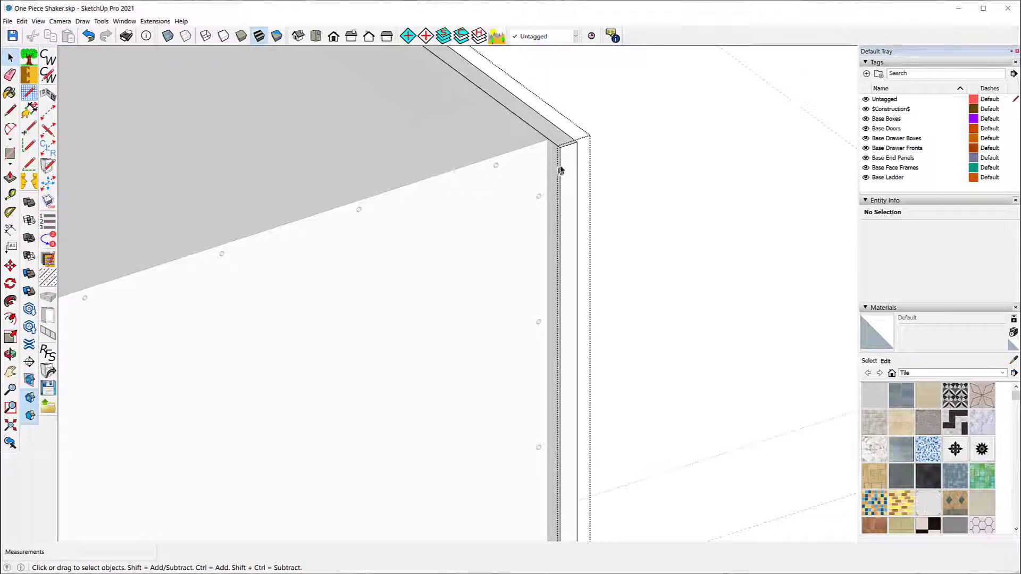
pyautogui.click(560, 170)
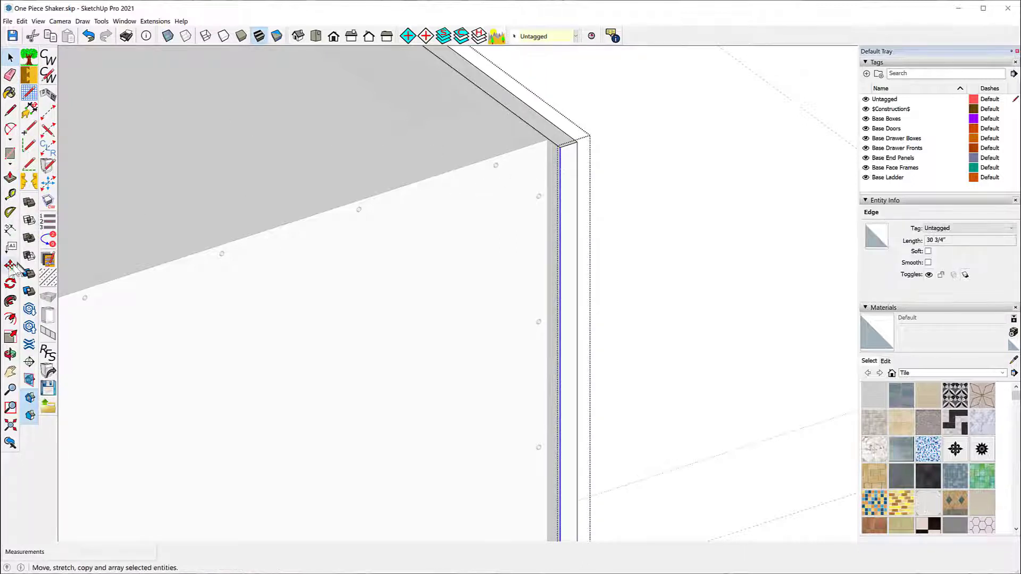
pyautogui.click(10, 266)
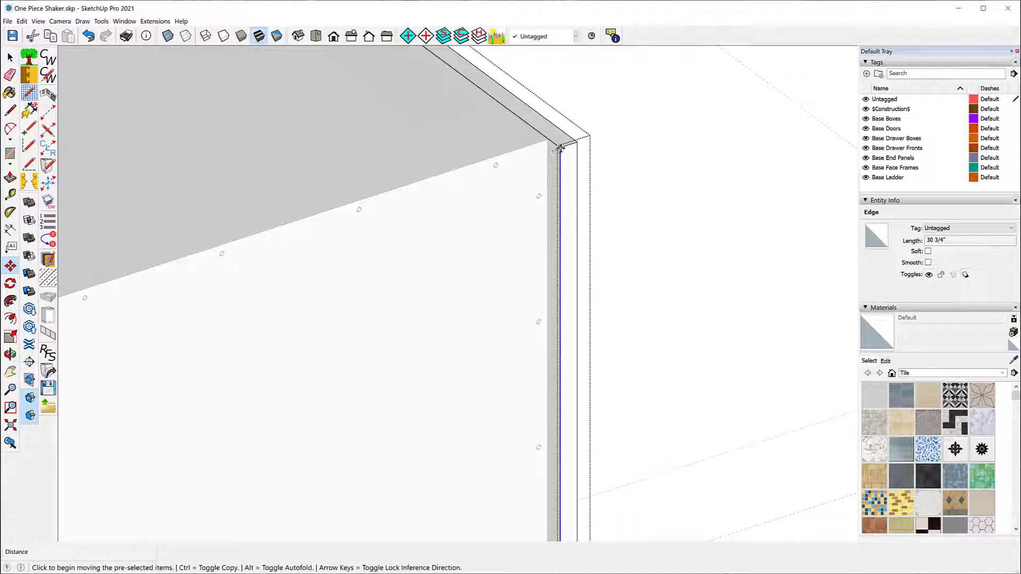
pyautogui.click(559, 150)
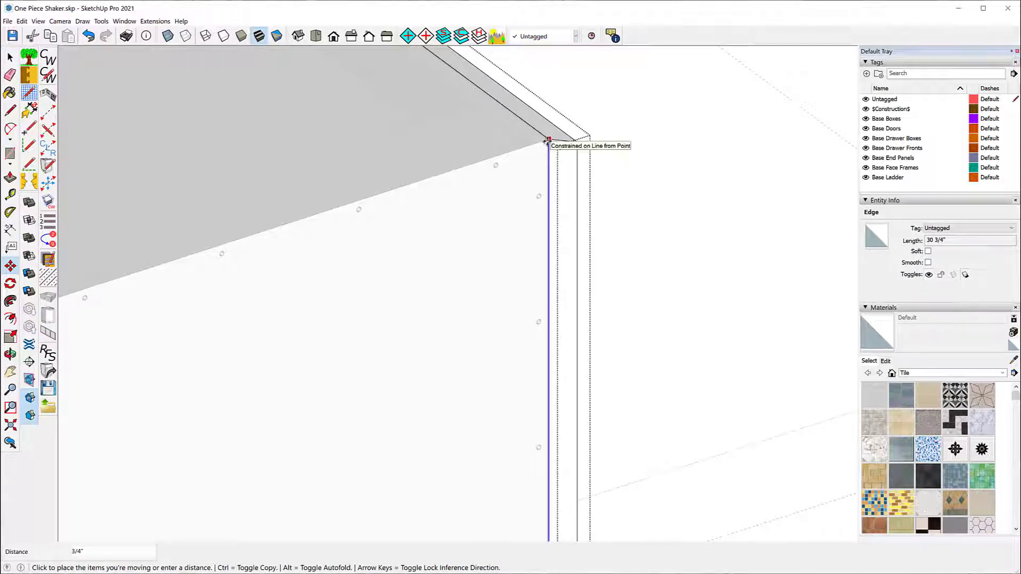
pyautogui.click(548, 141)
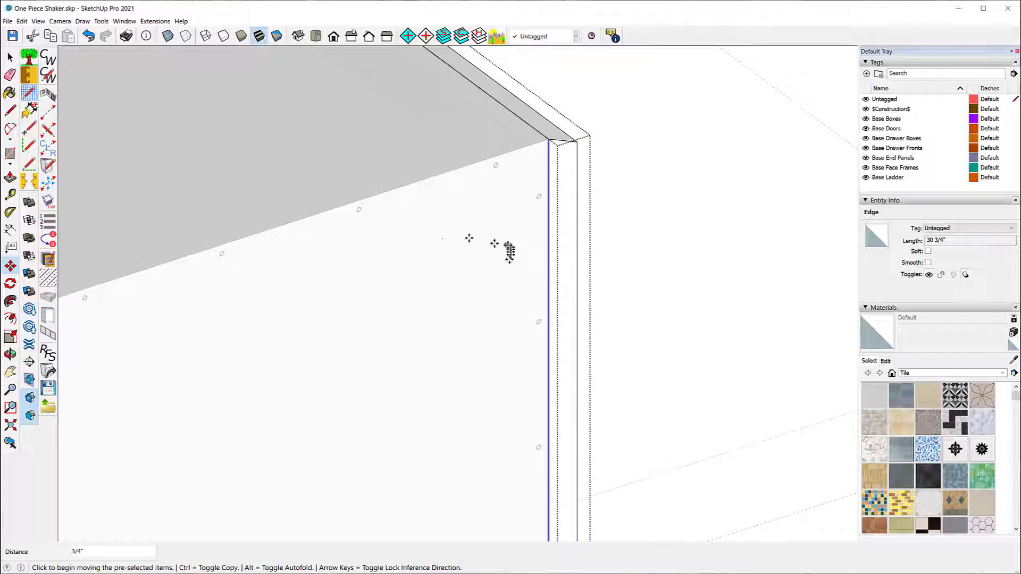
pyautogui.press('space')
pyautogui.scroll(-1, 729, 244)
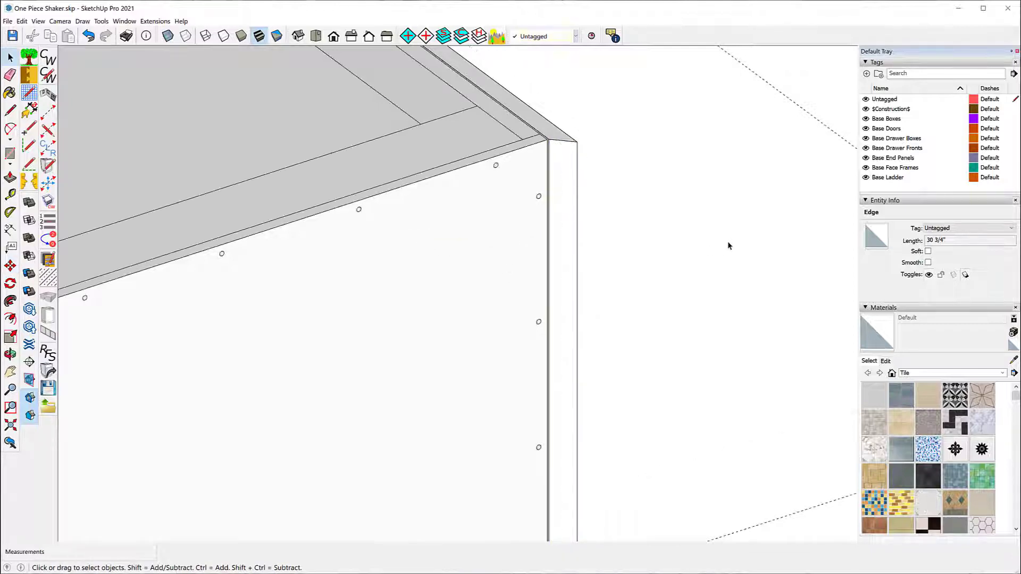
pyautogui.click(690, 223)
pyautogui.scroll(-5, 690, 223)
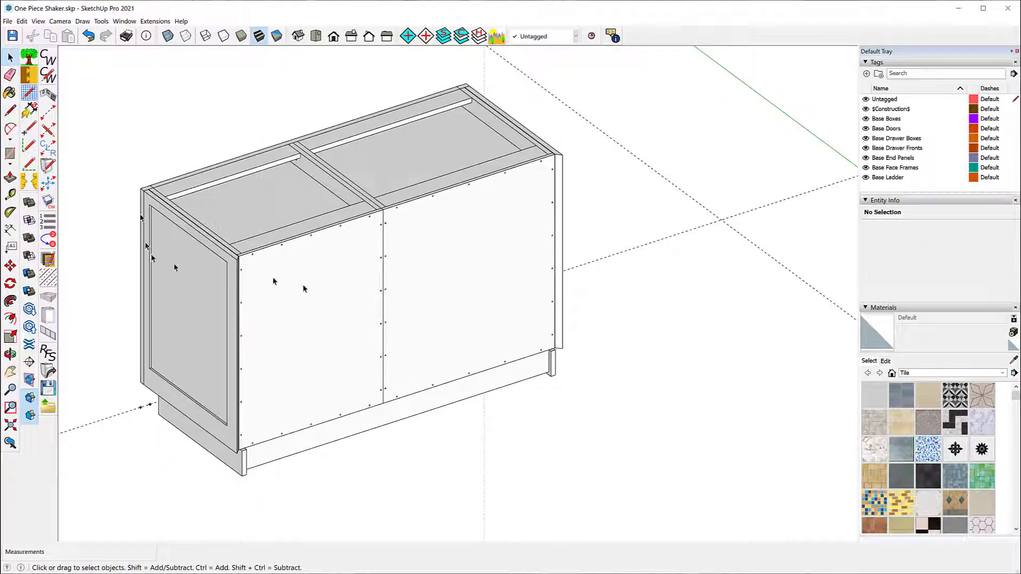
# - Draw a 54" by 30 3/4" rectangle across the cabinet back, between the outer rear corners of the two end sheets
pyautogui.scroll(5, 258, 274)
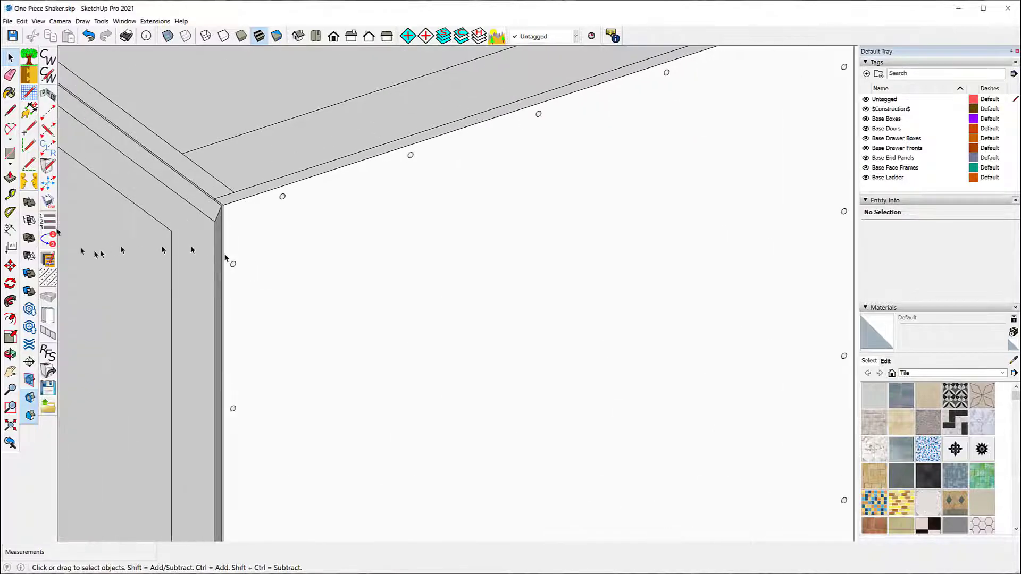
pyautogui.click(9, 155)
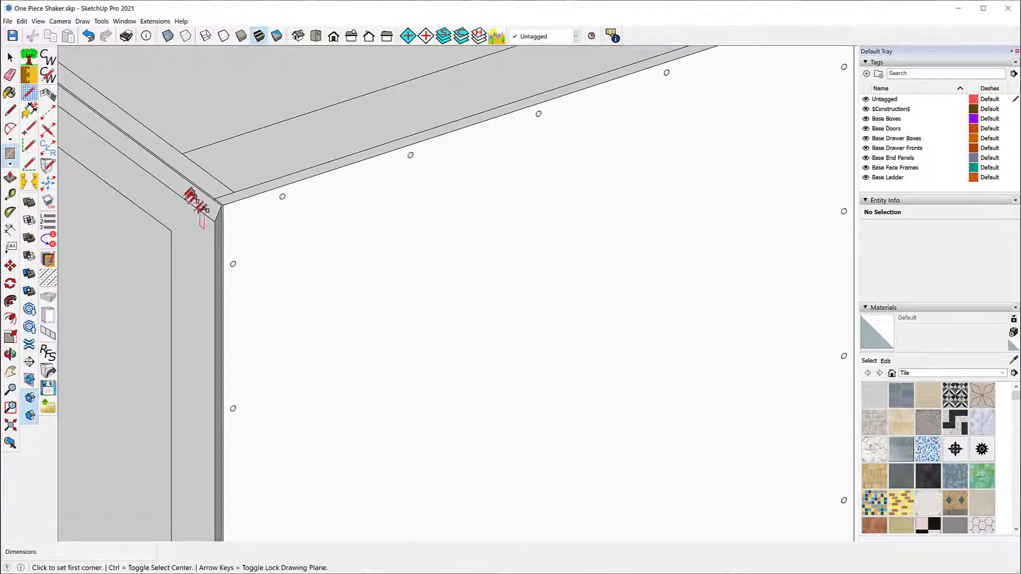
pyautogui.click(216, 221)
pyautogui.scroll(-5, 215, 221)
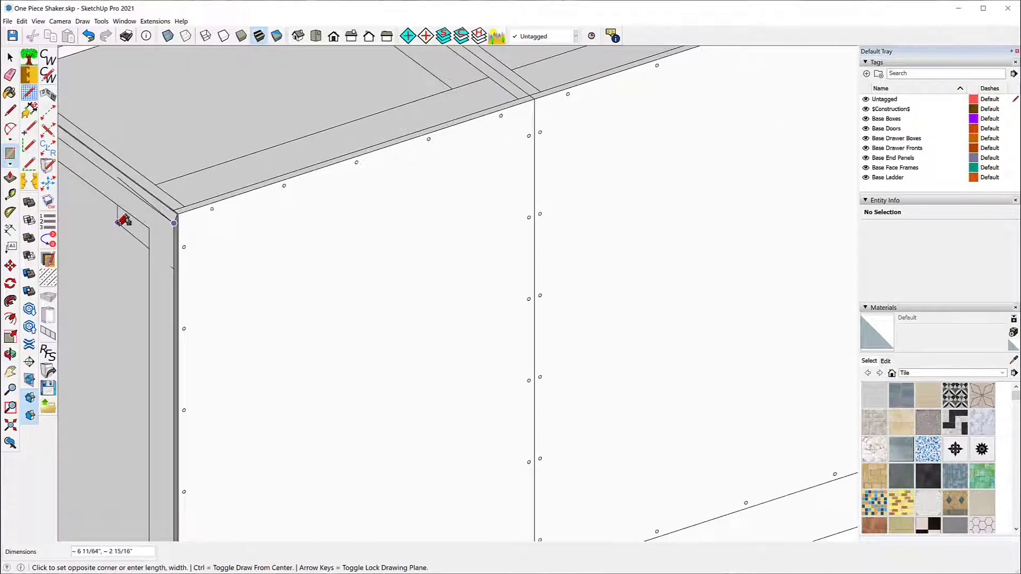
pyautogui.scroll(6, 542, 348)
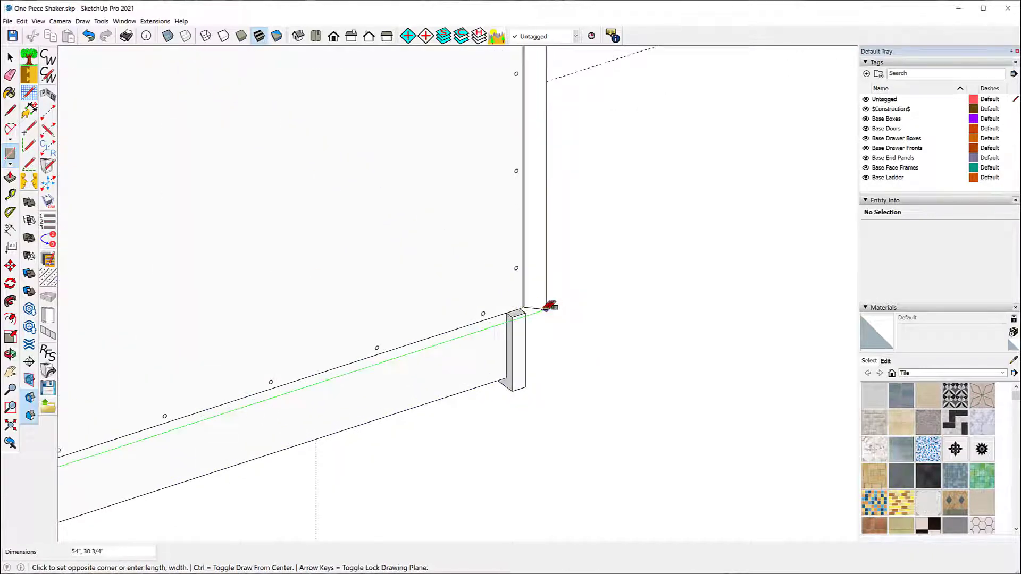
pyautogui.click(551, 307)
pyautogui.scroll(-5, 660, 335)
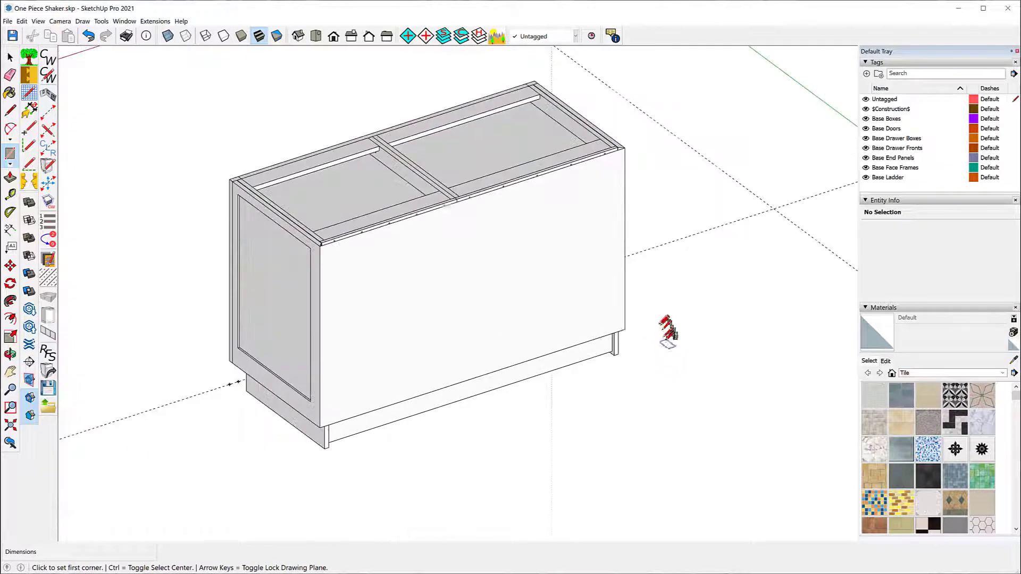
# - Divide the top edge of the rectangle on the cabinet back into 3 equal segments
pyautogui.click(9, 57)
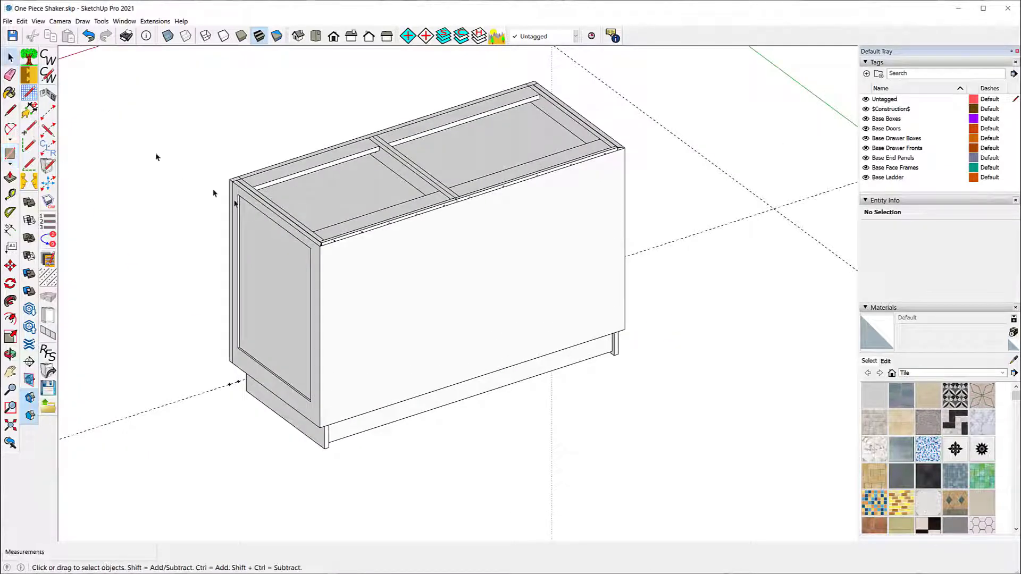
pyautogui.click(287, 229)
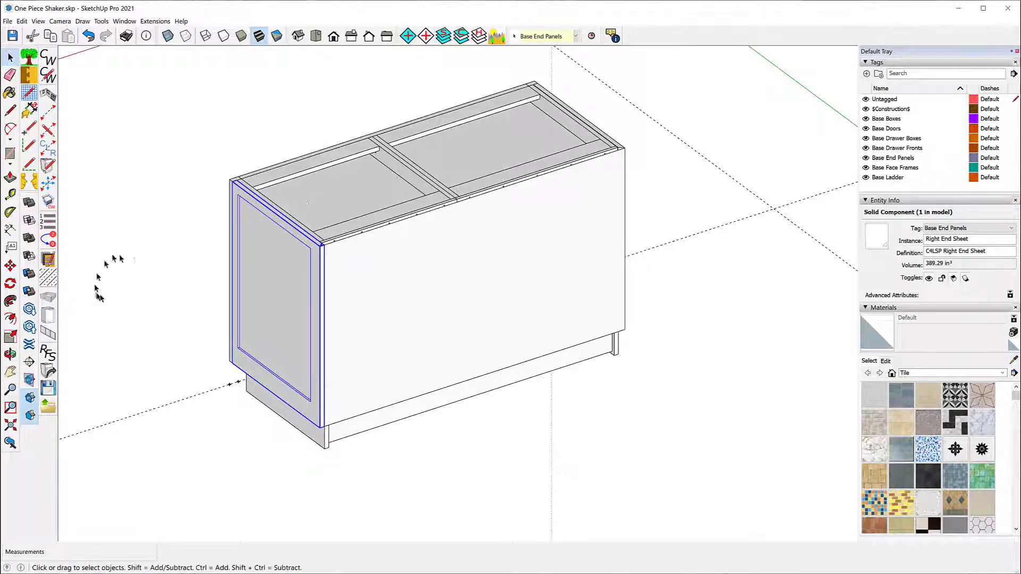
pyautogui.click(344, 242)
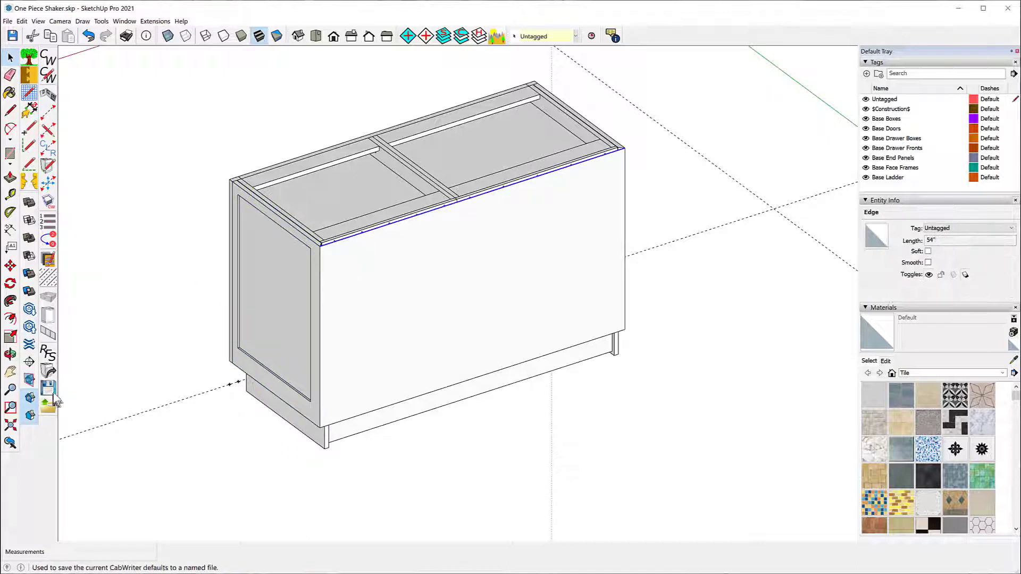
pyautogui.rightClick(368, 235)
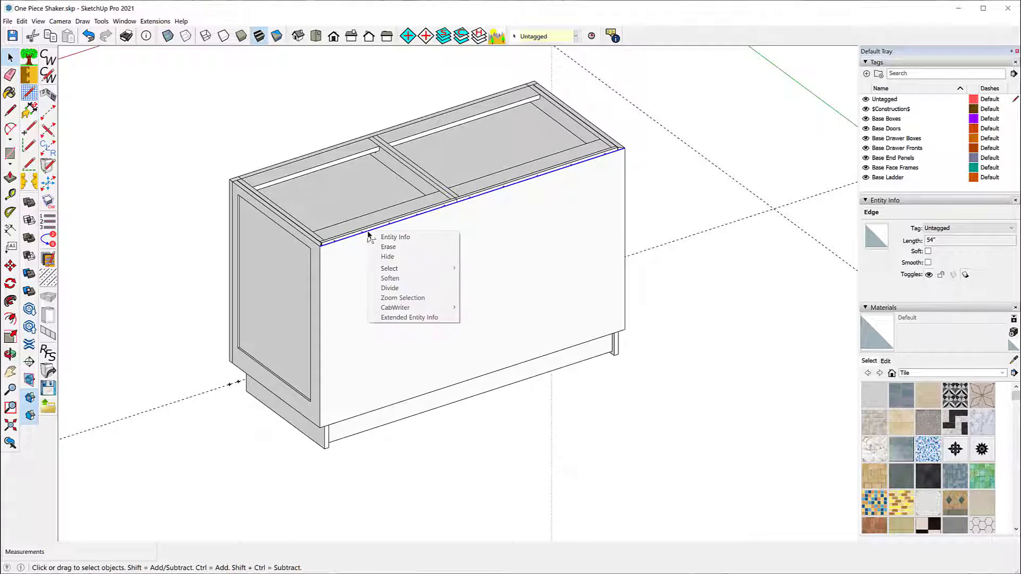
pyautogui.click(385, 290)
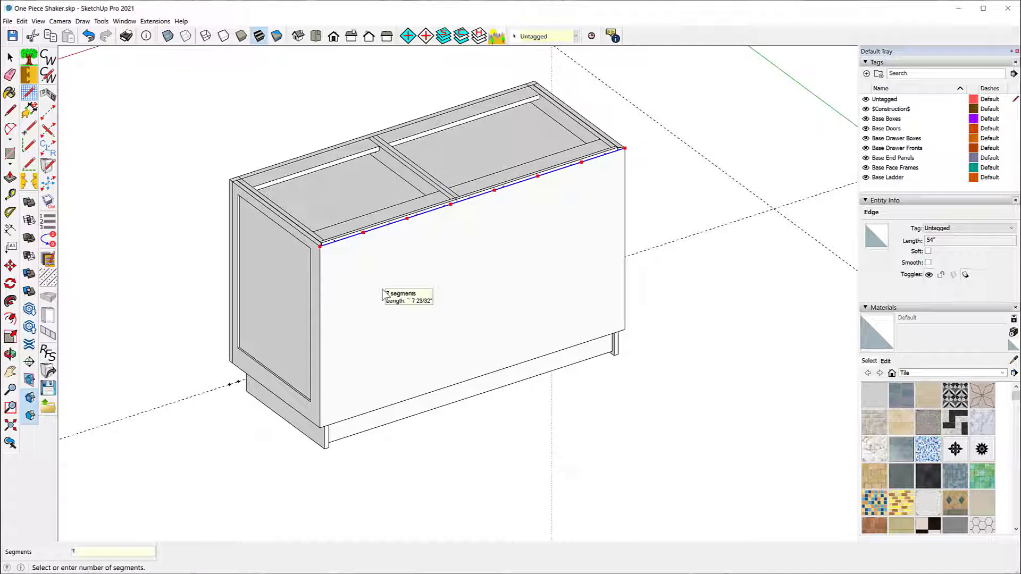
pyautogui.press('Return')
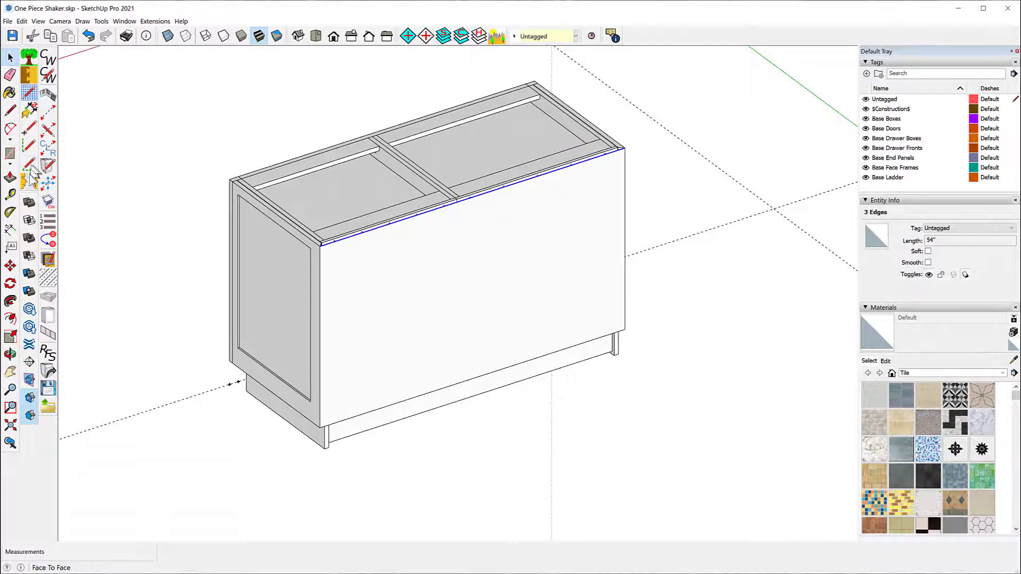
# - Draw two vertical 30 3/4" lines from the top edge's division points down to the back rectangle's bottom edge
pyautogui.click(10, 110)
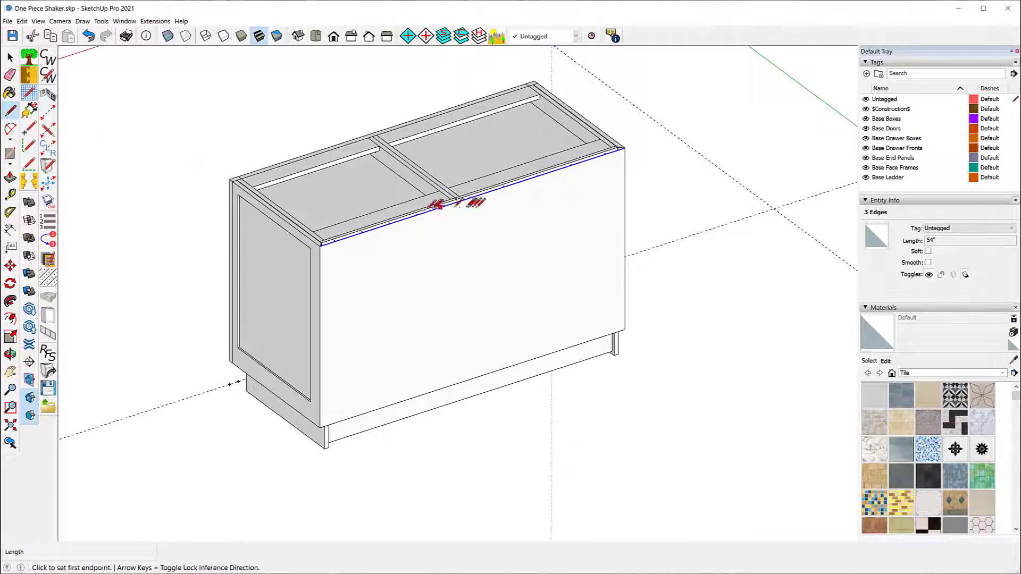
pyautogui.click(421, 213)
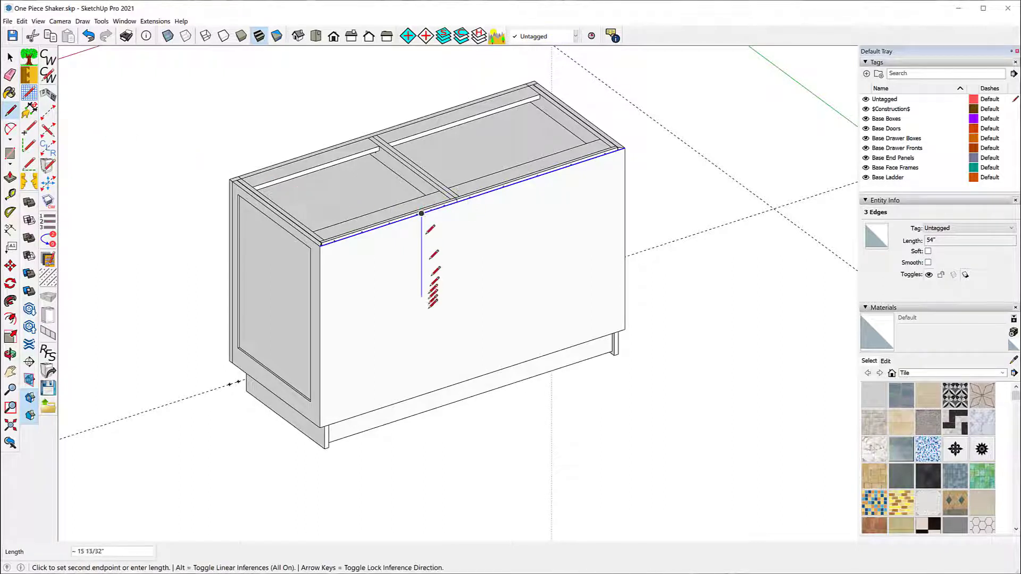
pyautogui.click(421, 394)
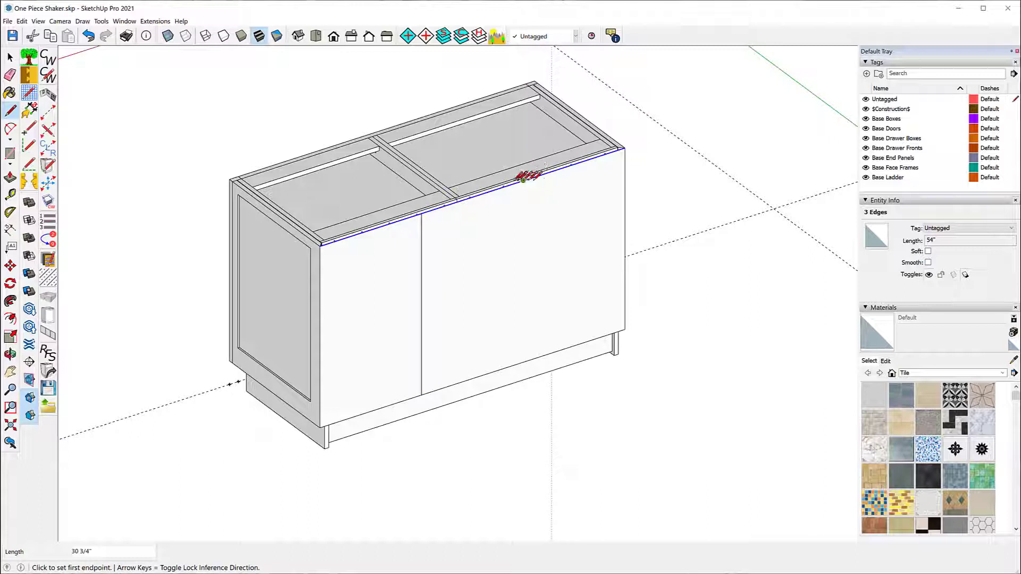
pyautogui.click(523, 181)
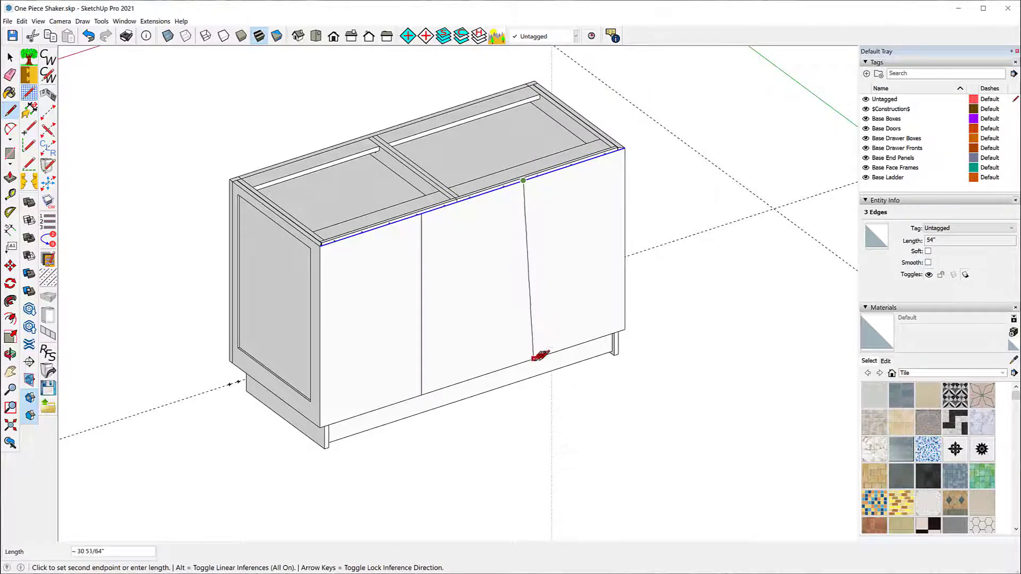
pyautogui.click(523, 361)
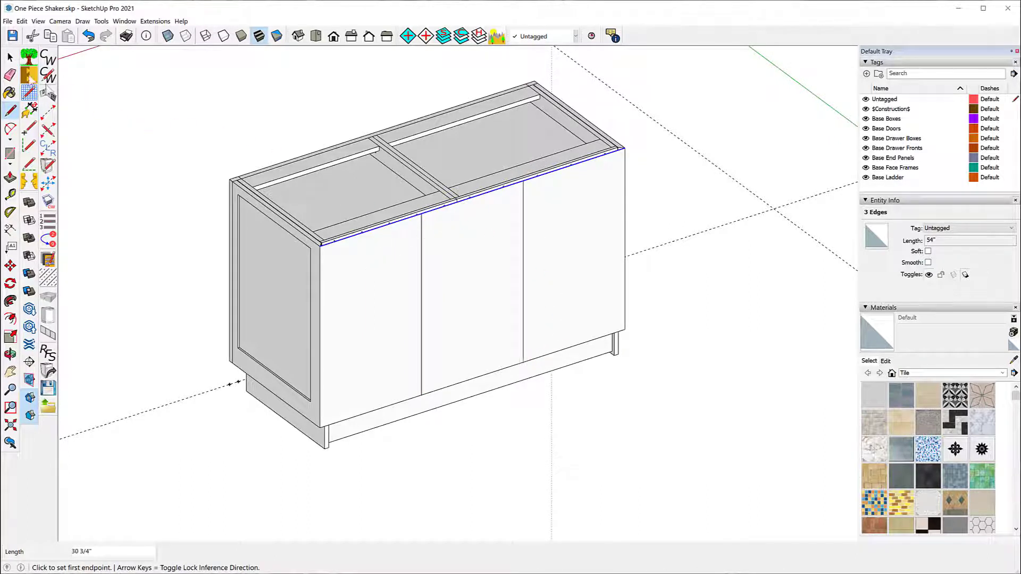
# - Select all connected faces and edges of the three-part back rectangle and reverse the faces
pyautogui.press('space')
pyautogui.tripleClick(400, 261)
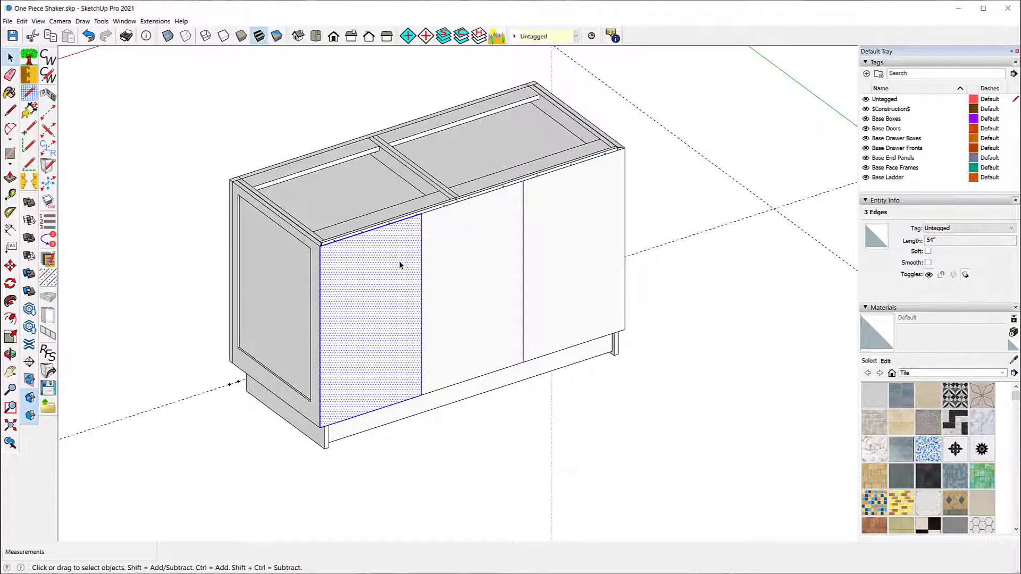
pyautogui.rightClick(400, 263)
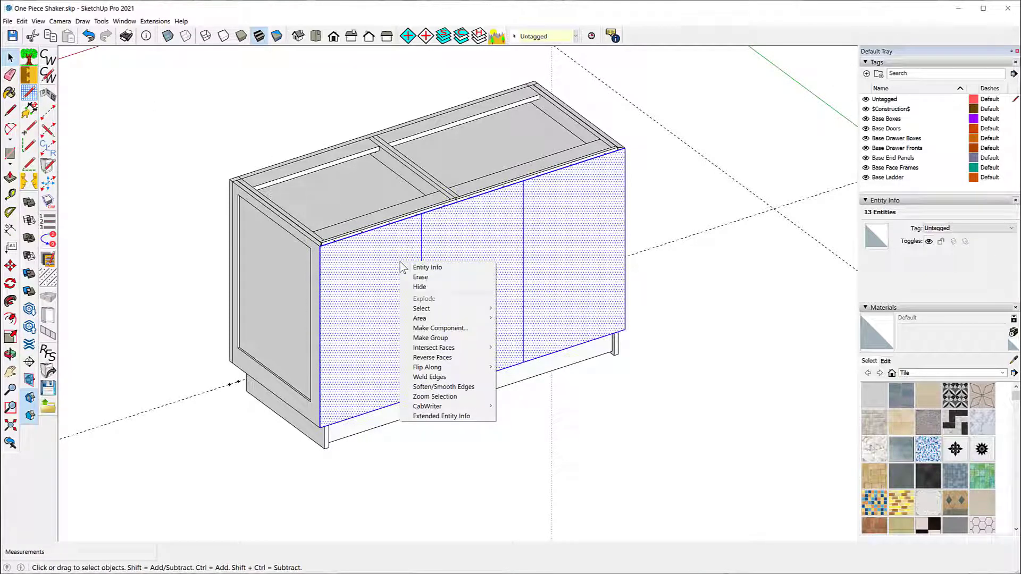
pyautogui.click(433, 358)
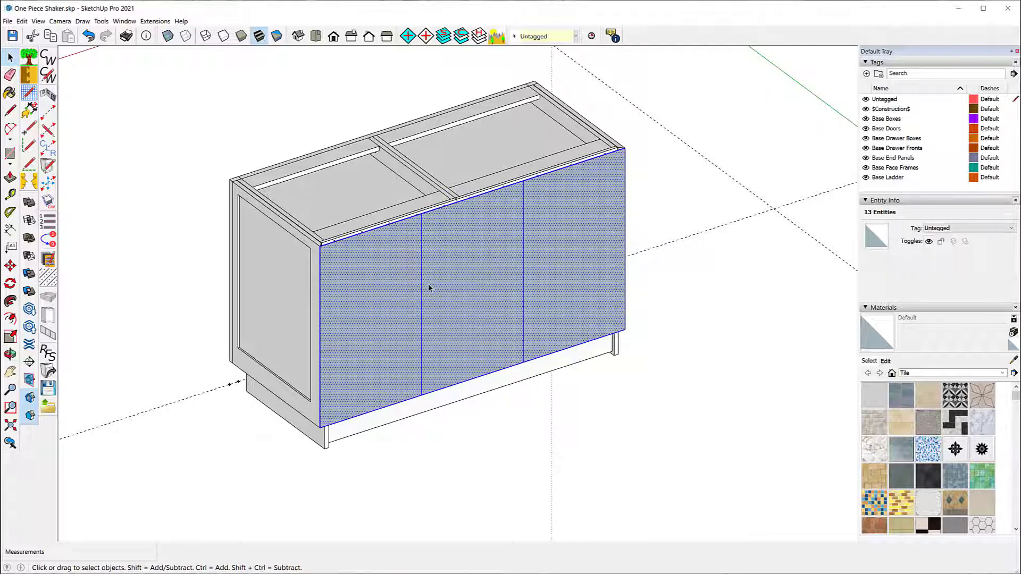
# - Create a CabWriter back panel from the selected faces for cabinet prefix c4l, using the cabinet's stored defaults and accepting the selected cabinet
pyautogui.click(52, 335)
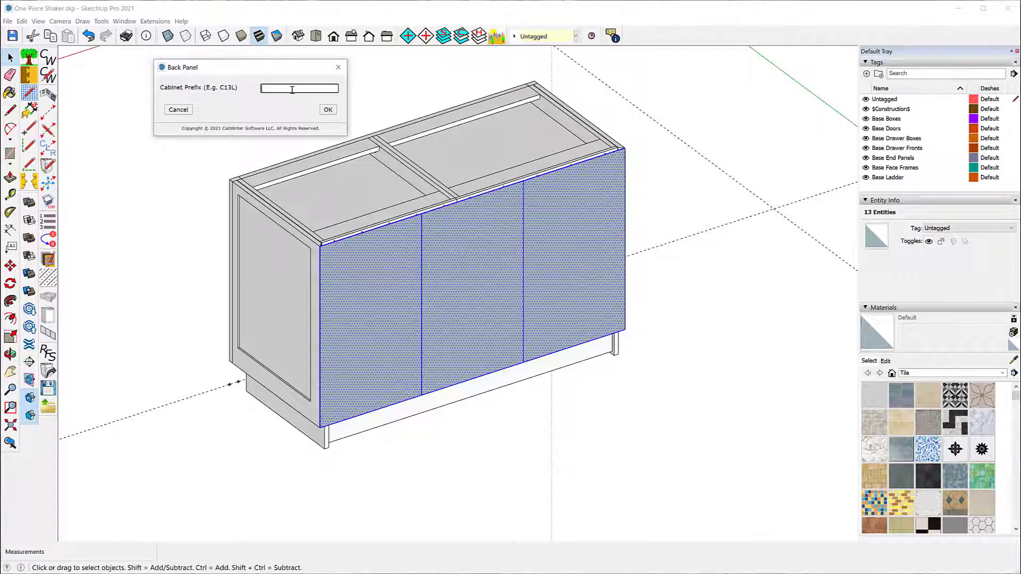
pyautogui.write('c4l')
pyautogui.click(328, 111)
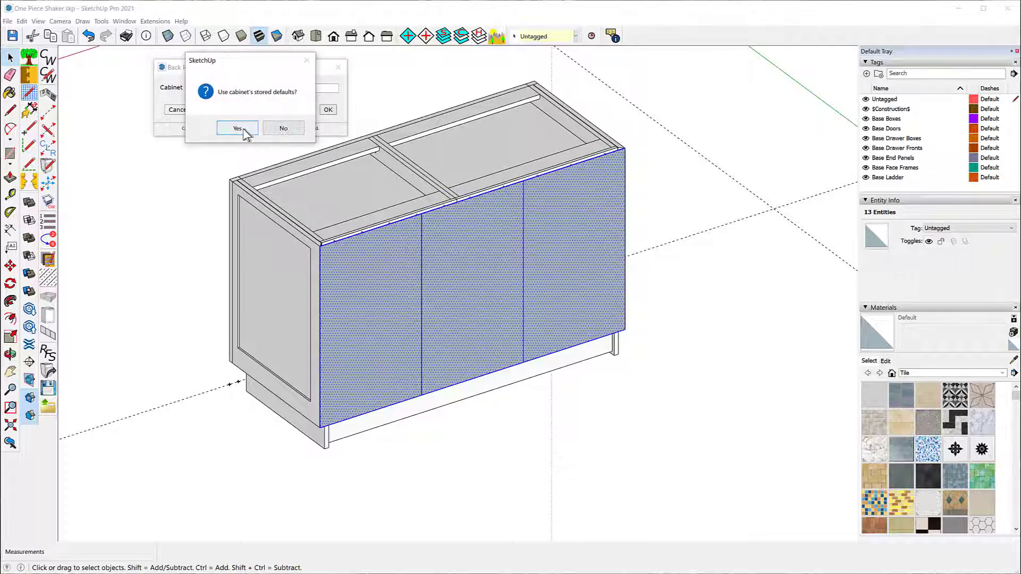
pyautogui.click(237, 130)
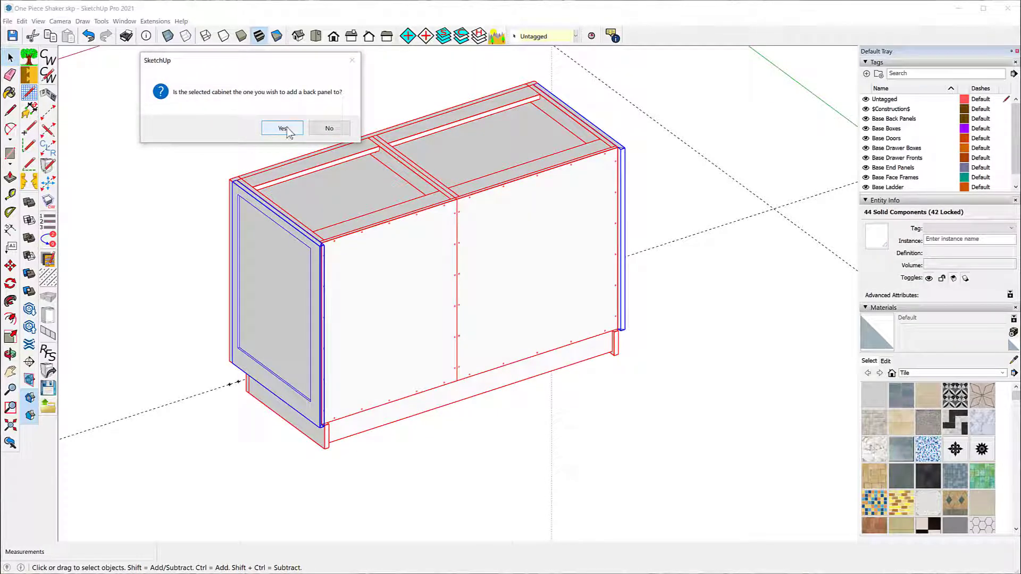
pyautogui.click(283, 129)
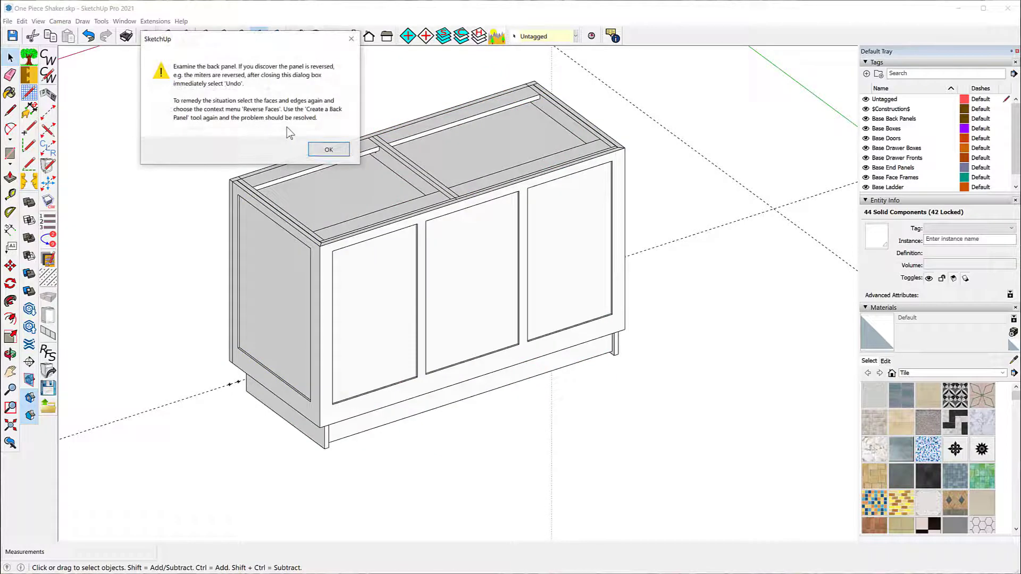
pyautogui.click(328, 150)
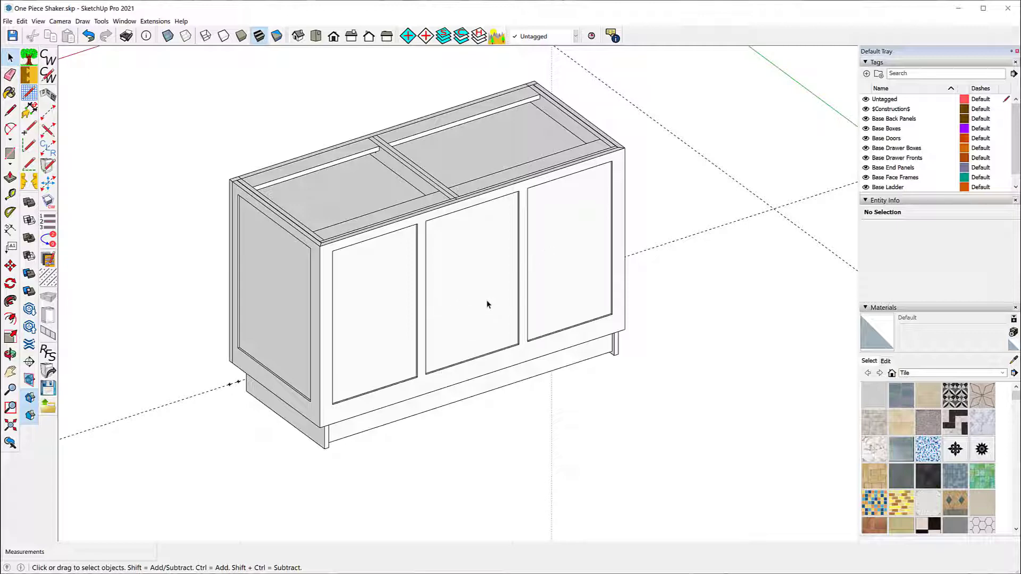
pyautogui.press('o')
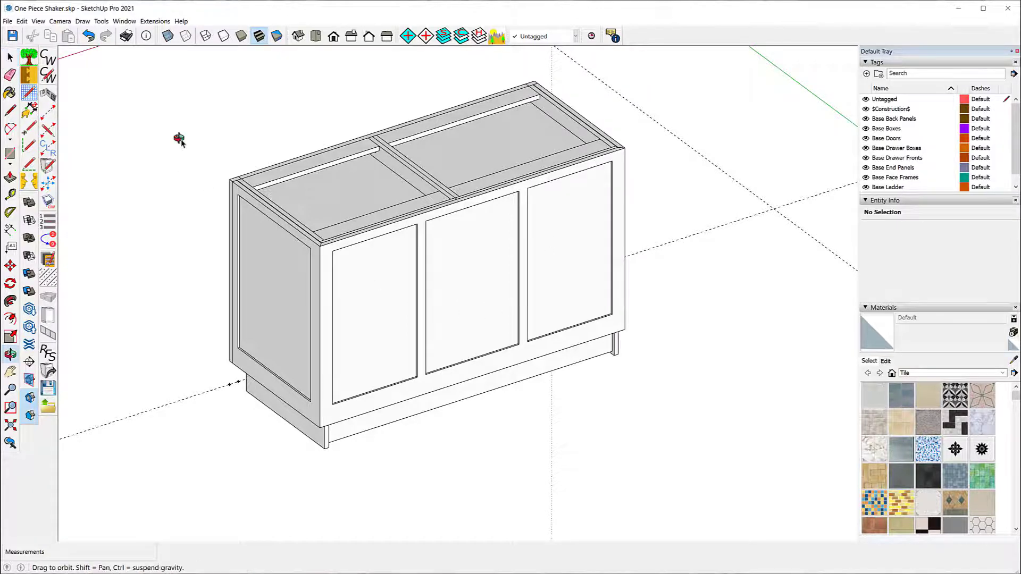
pyautogui.moveTo(180, 140); pyautogui.dragTo(623, 313)
pyautogui.press('space')
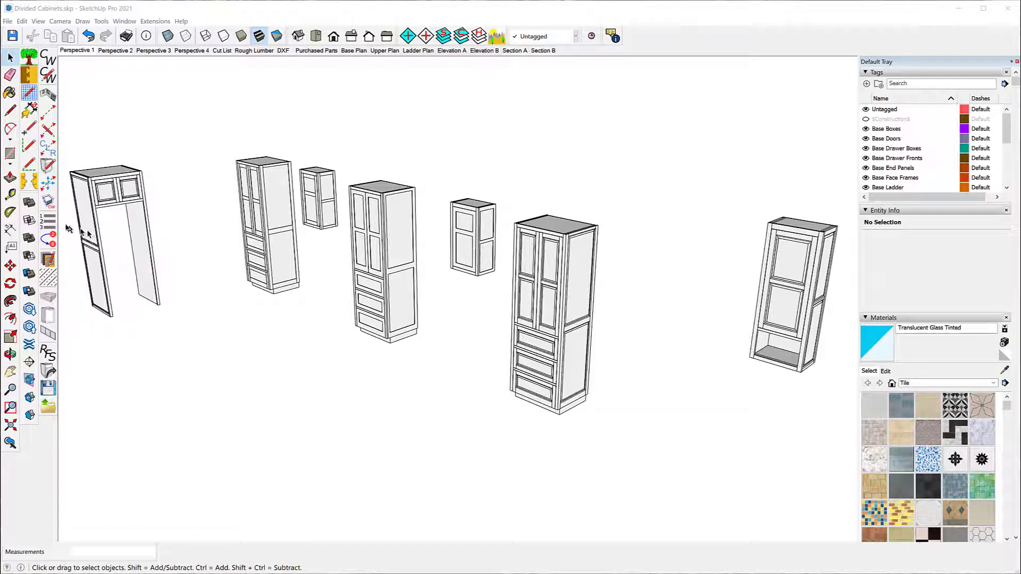
# - In the Divided Cabinets model, examine the refrigerator upper cabinet's divided end panels, top and back
pyautogui.scroll(2, 68, 224)
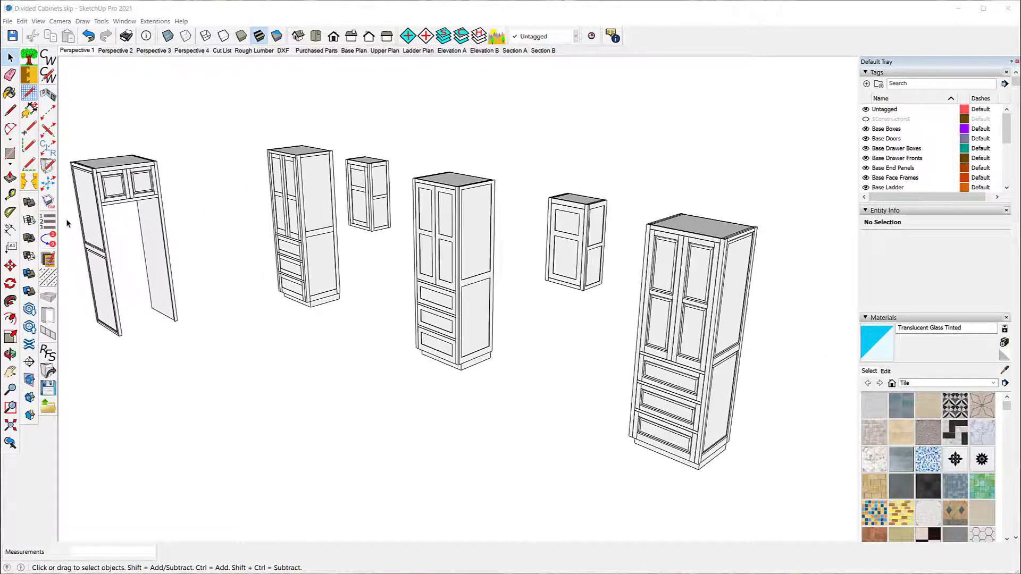
pyautogui.scroll(4, 68, 223)
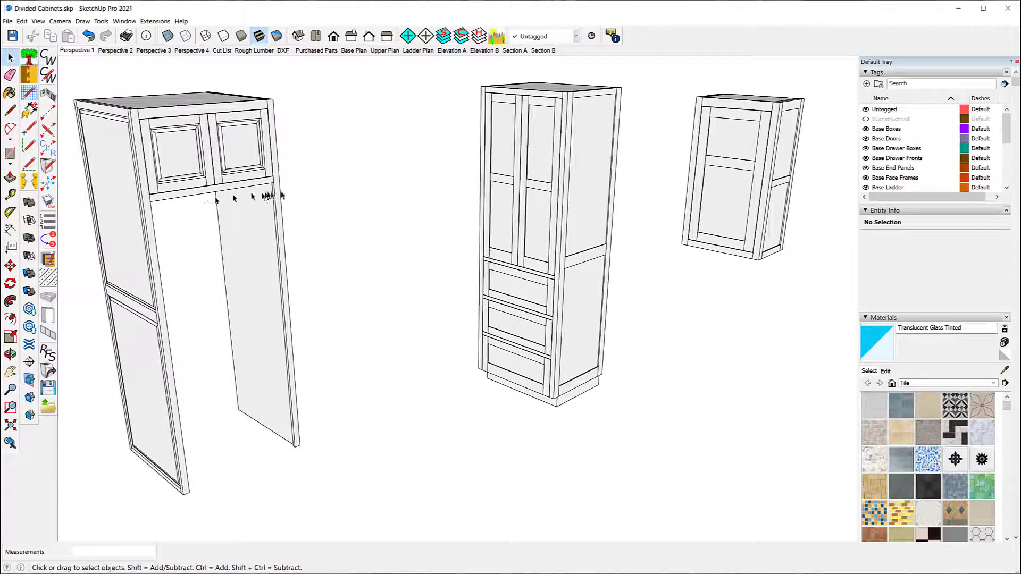
pyautogui.moveTo(281, 196); pyautogui.dragTo(480, 266, button='middle')
pyautogui.scroll(-2, 799, 253)
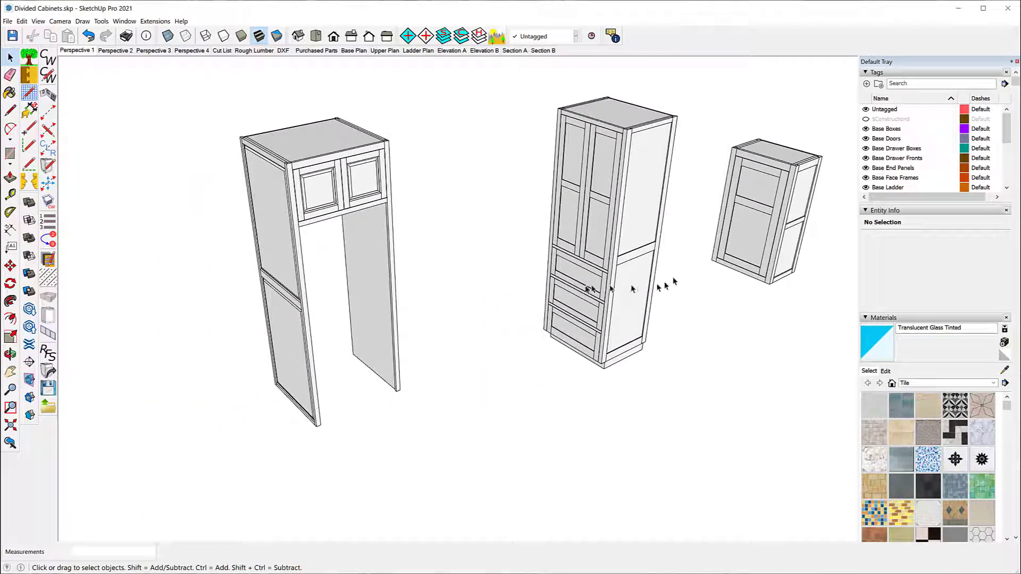
pyautogui.scroll(5, 229, 93)
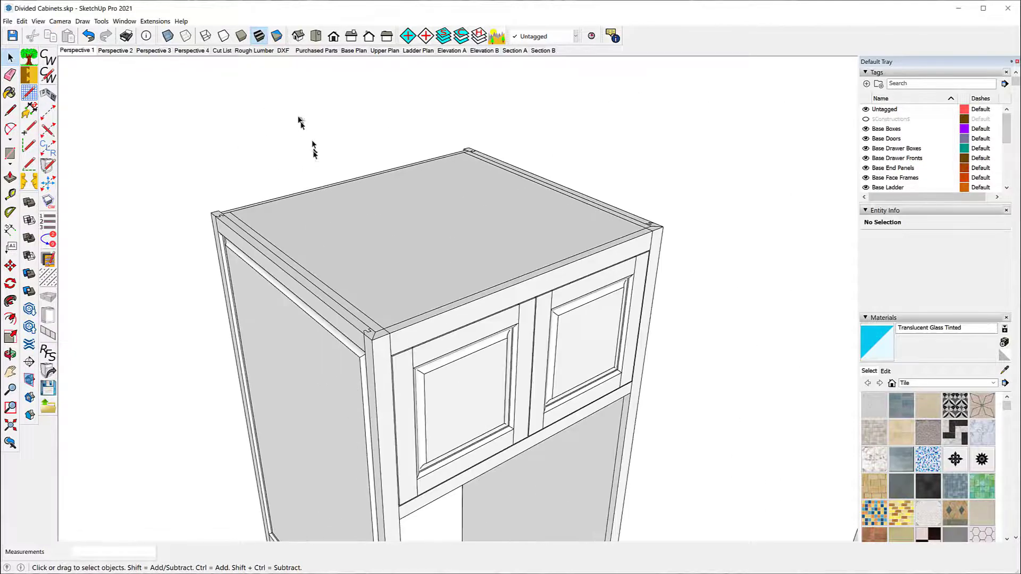
pyautogui.scroll(1, 312, 150)
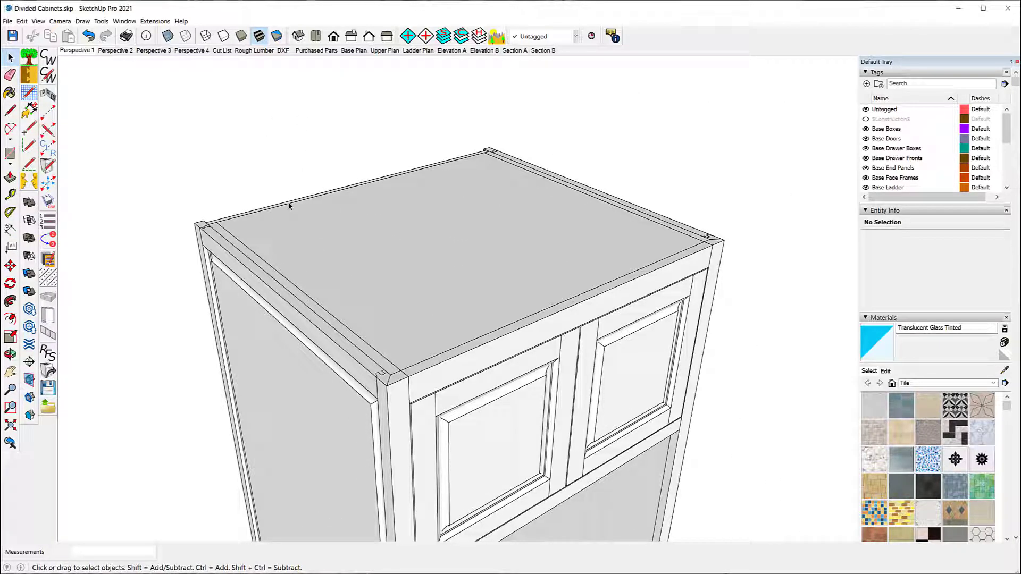
pyautogui.click(289, 207)
pyautogui.scroll(-3, 341, 203)
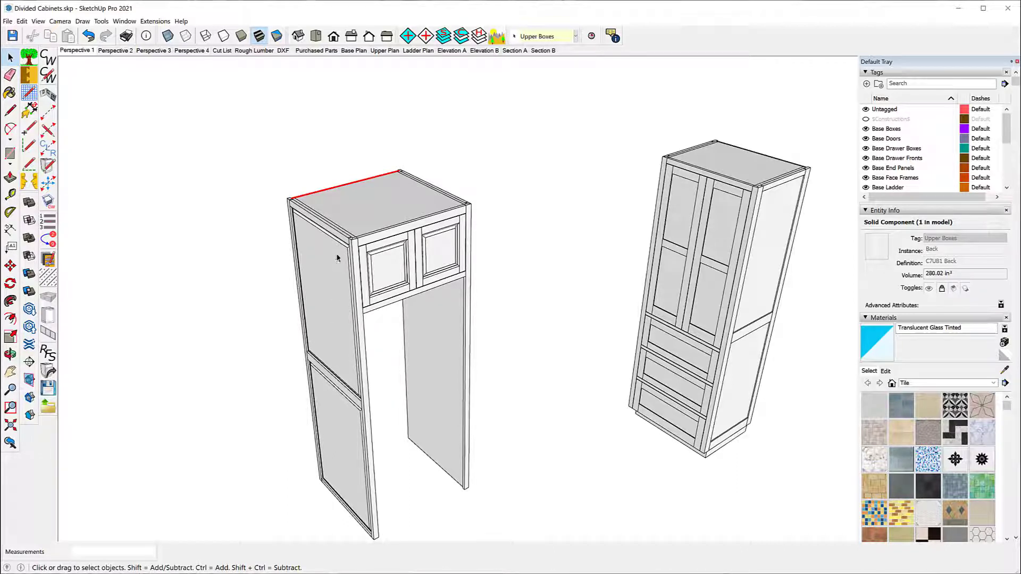
pyautogui.scroll(-2, 218, 142)
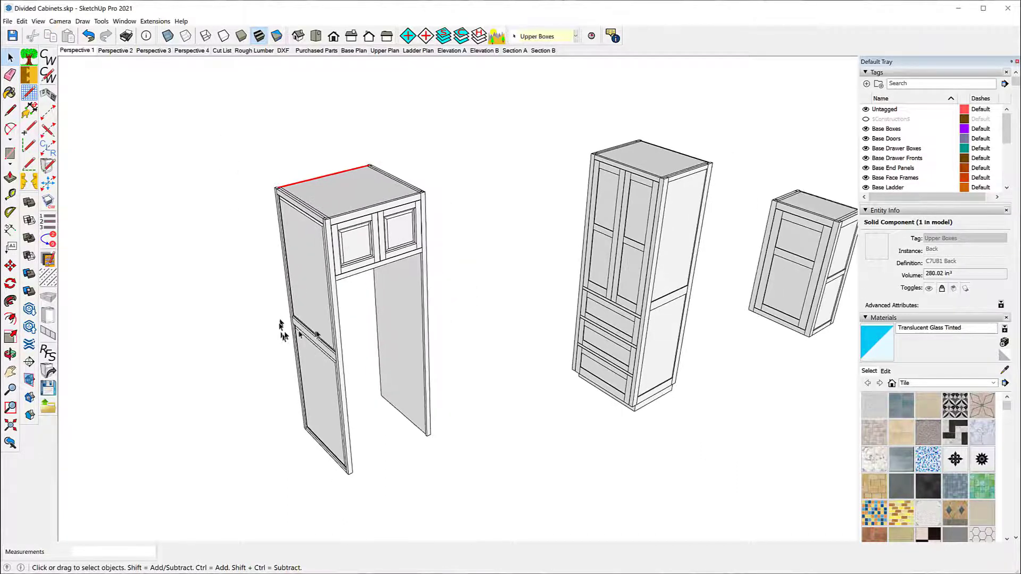
# - Open the CabWriter settings for upper cabinets and inspect the Refrigerator Upper End Panel Mid Rail Position
pyautogui.click(48, 75)
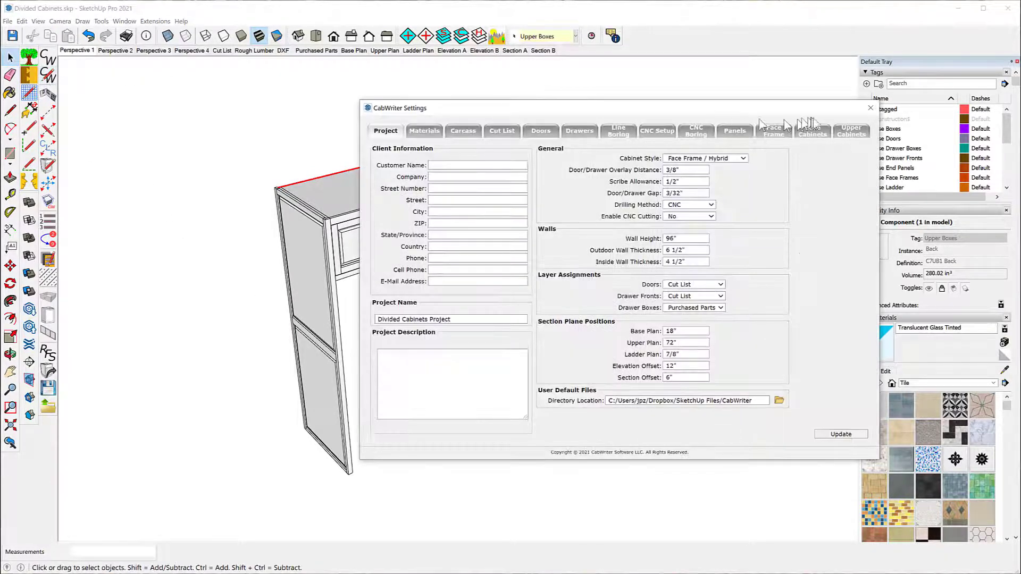
pyautogui.click(855, 133)
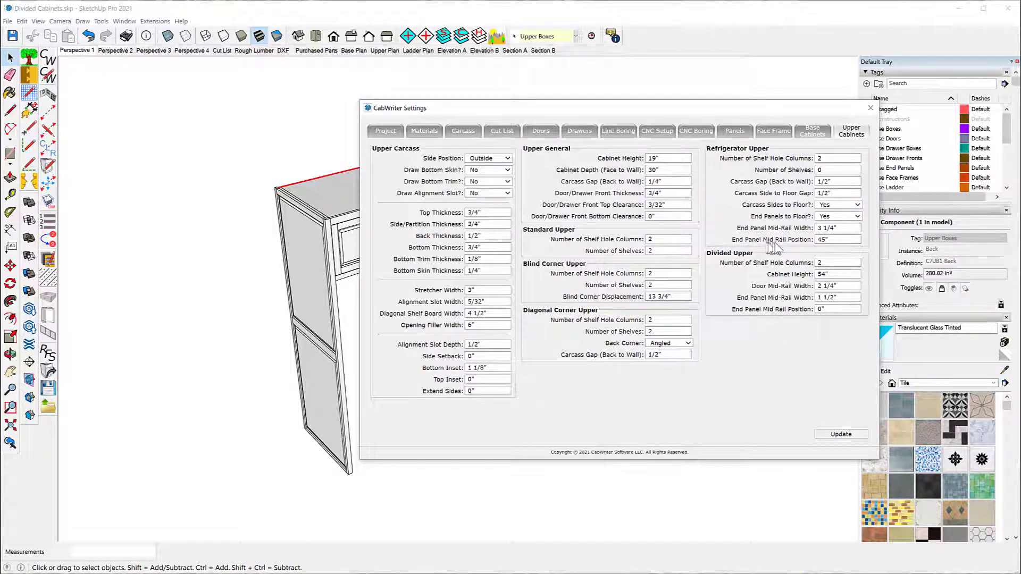
pyautogui.doubleClick(823, 241)
# - Measure the height from the refrigerator end panel's bottom edge to the center of its mid-rail
pyautogui.click(10, 195)
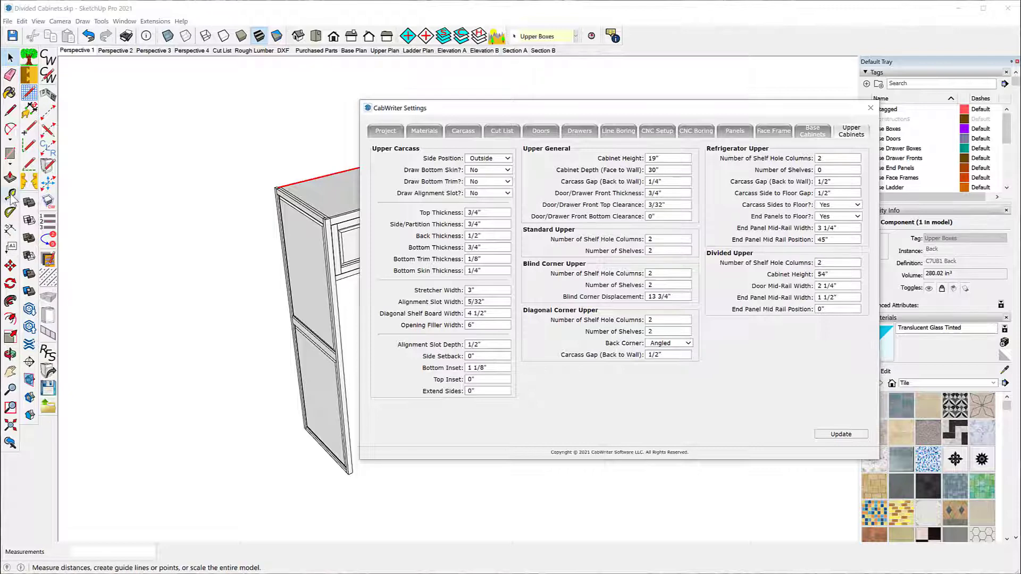
pyautogui.scroll(2, 317, 464)
pyautogui.scroll(5, 316, 465)
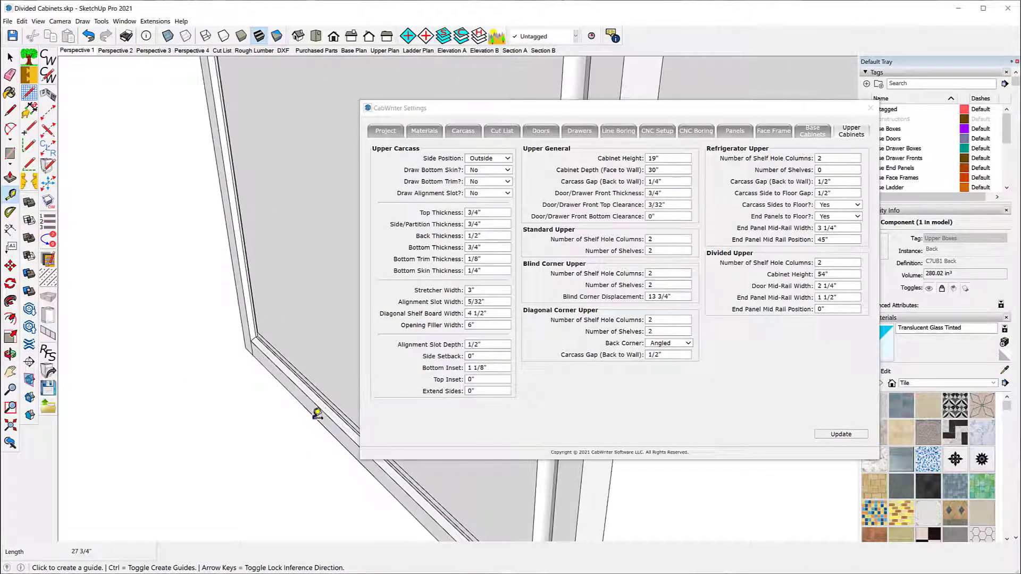
pyautogui.click(318, 407)
pyautogui.scroll(-3, 280, 436)
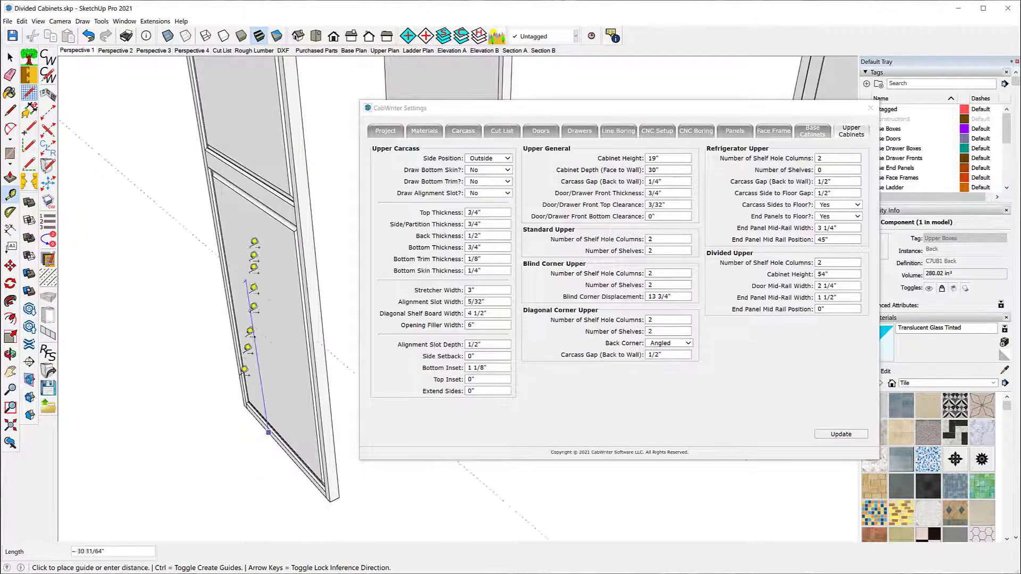
pyautogui.scroll(4, 288, 234)
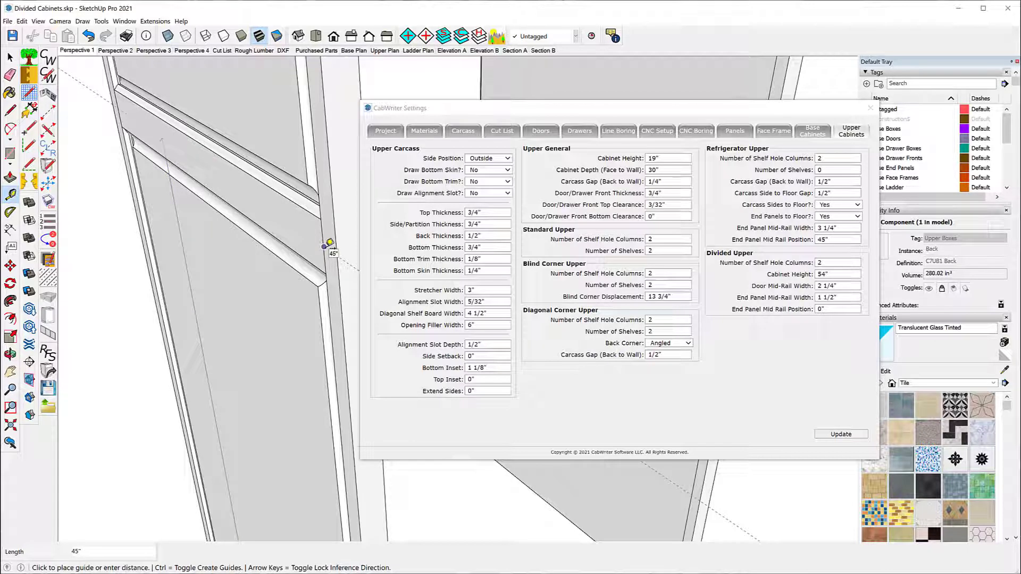
pyautogui.click(325, 246)
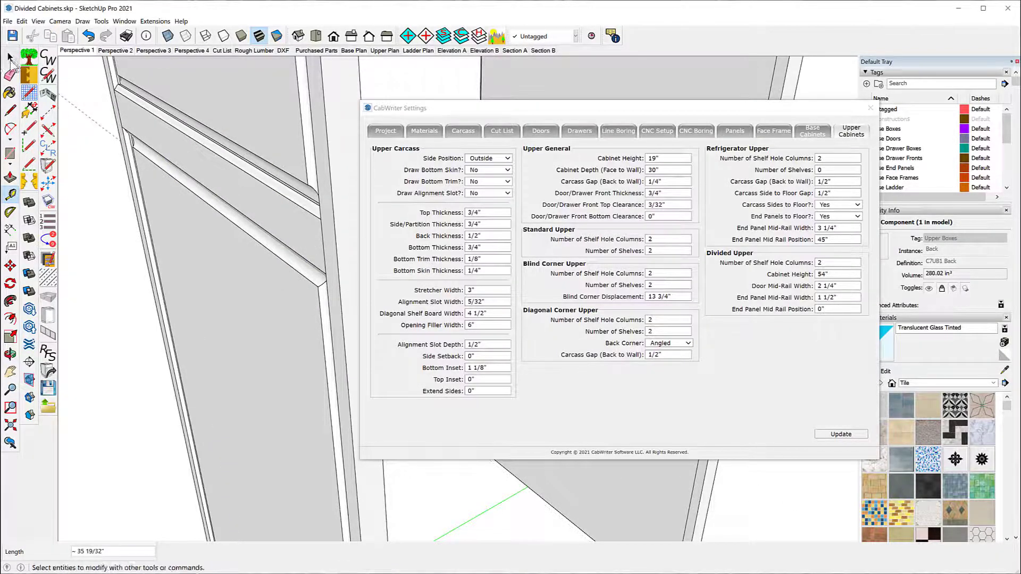
# - Check the thickness, width and length of the refrigerator upper cabinet's left end mid-rail
pyautogui.click(9, 57)
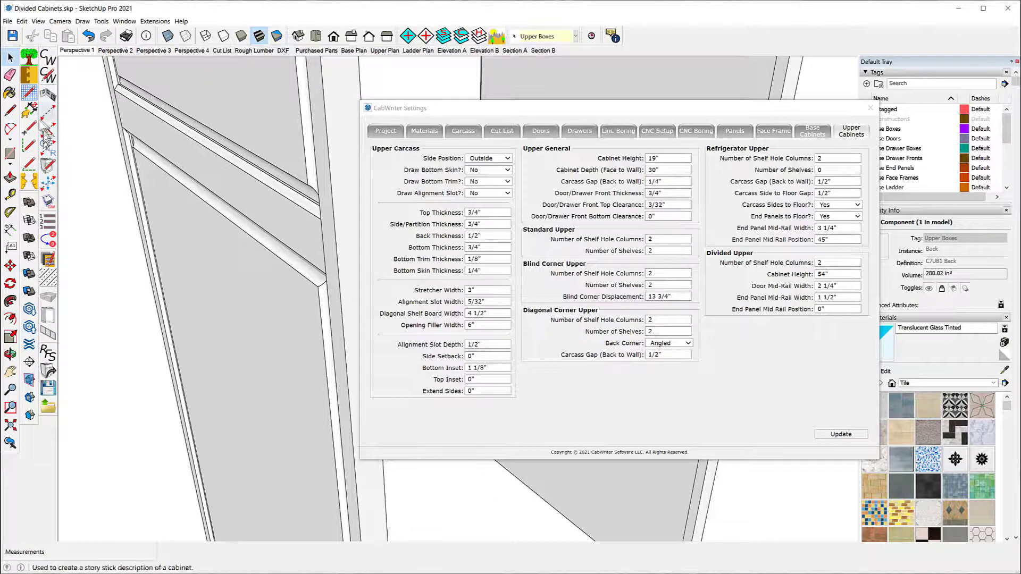
pyautogui.click(34, 181)
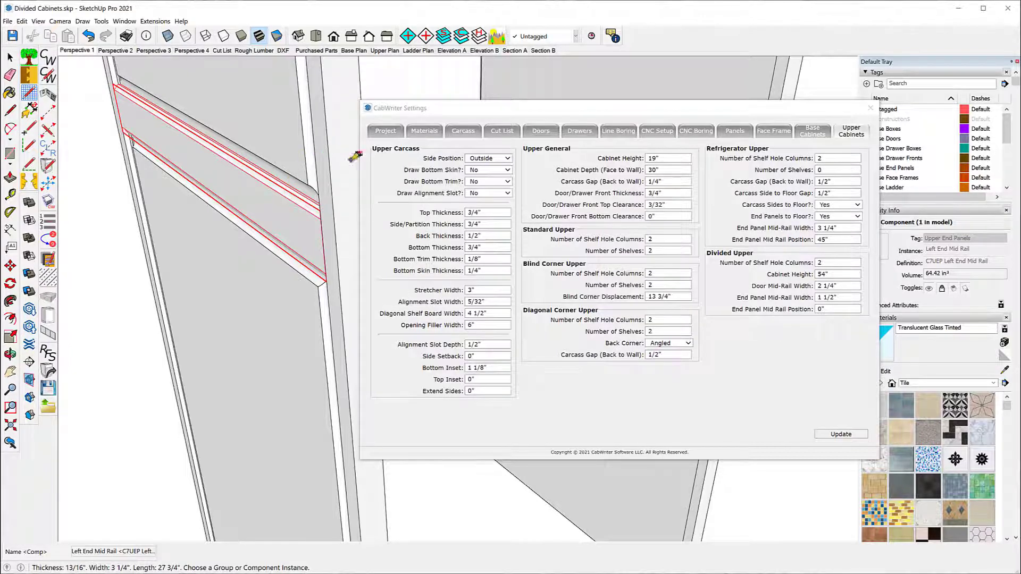
pyautogui.moveTo(351, 159); pyautogui.dragTo(242, 160, button='middle')
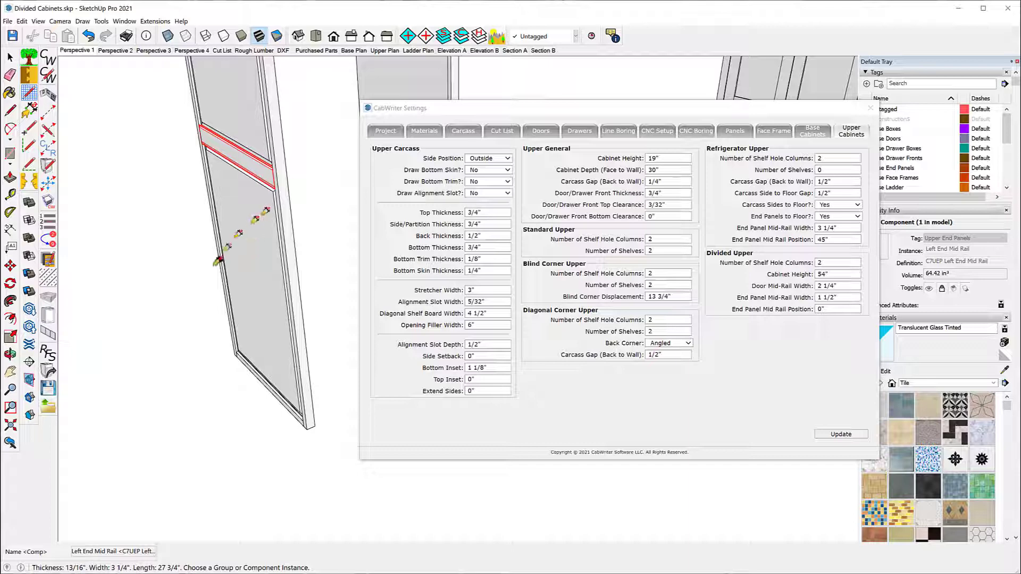
# - Examine the row of divided cabinets, focusing on the end panel of the tall divided base cabinet C3L
pyautogui.scroll(-5, 180, 285)
pyautogui.scroll(-5, 180, 286)
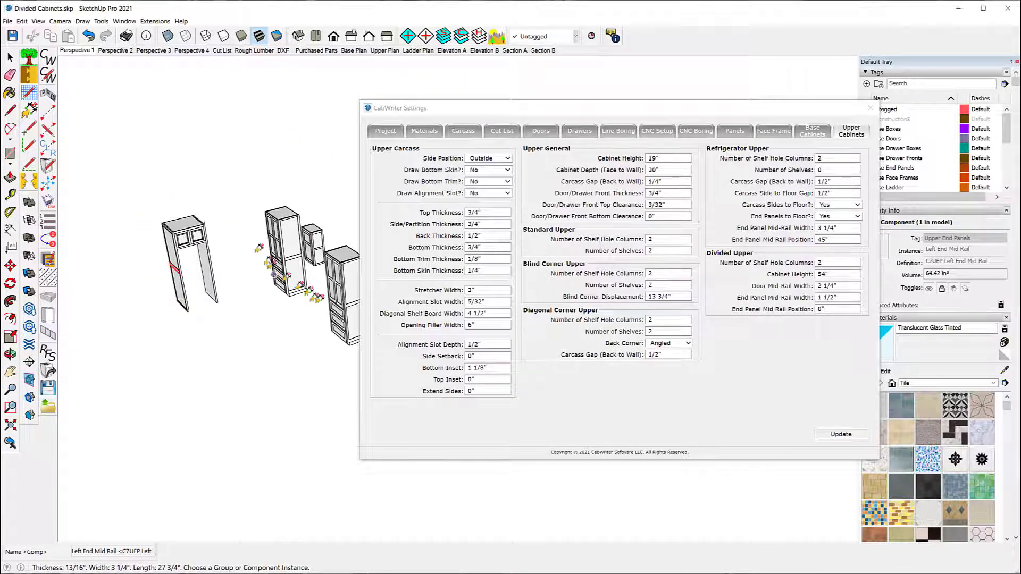
pyautogui.scroll(-1, 193, 162)
pyautogui.scroll(-4, 194, 162)
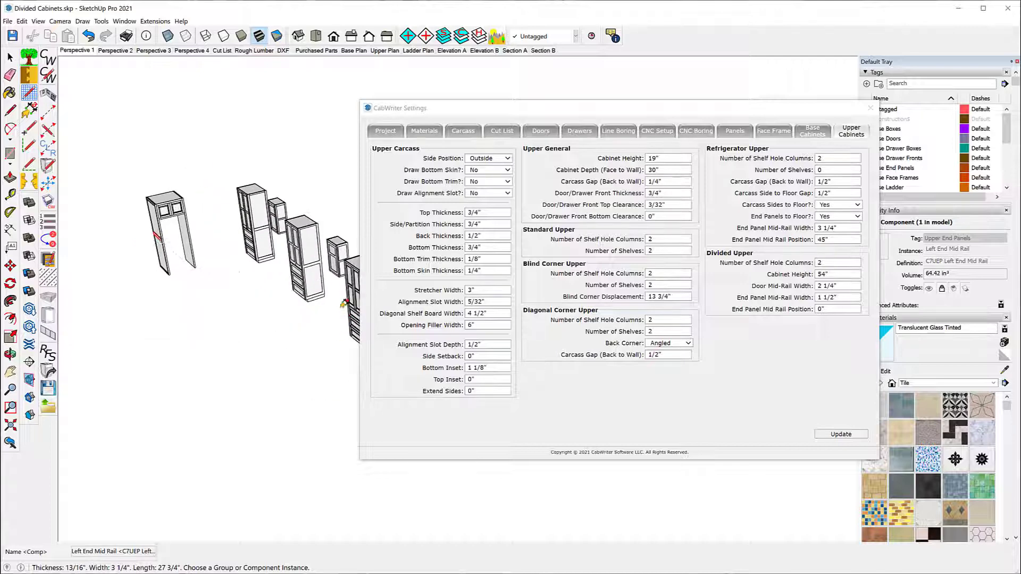
pyautogui.scroll(6, 295, 314)
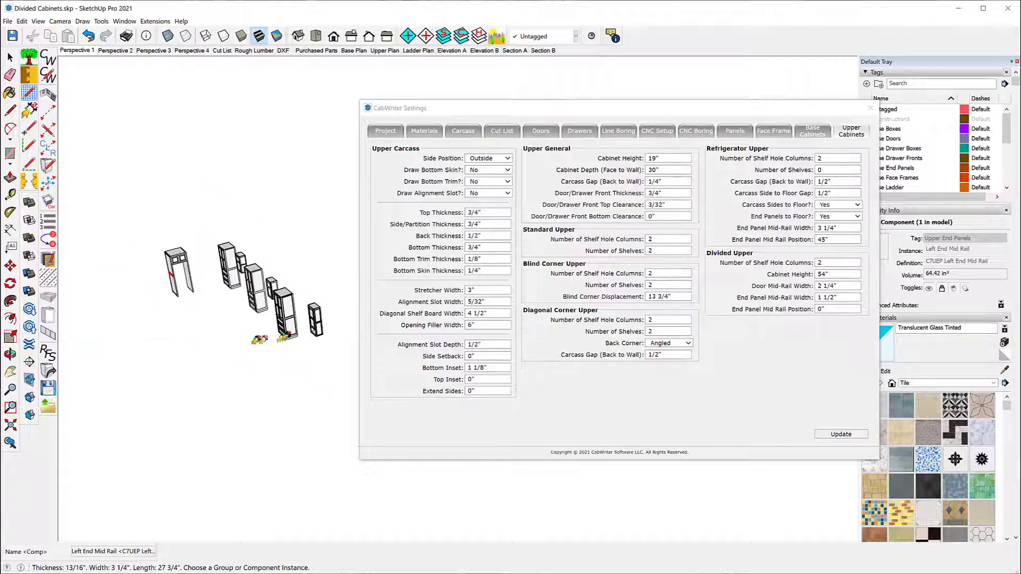
pyautogui.scroll(4, 295, 234)
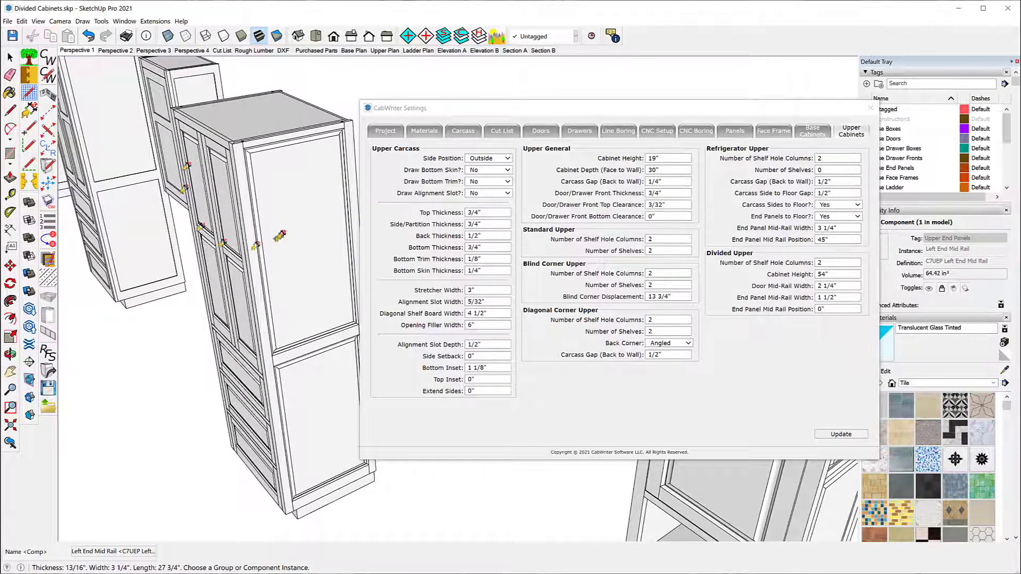
pyautogui.scroll(-2, 280, 236)
pyautogui.scroll(4, 93, 90)
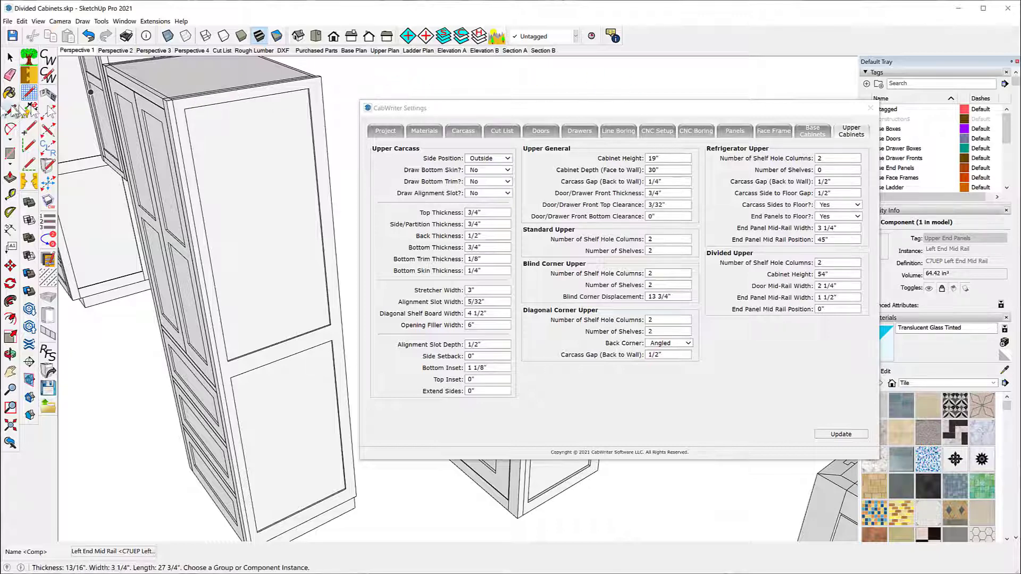
# - Load divided base cabinet C3L's stored defaults into CabWriter Settings and inspect its base End Panel Mid Rail Position against the model
pyautogui.click(10, 57)
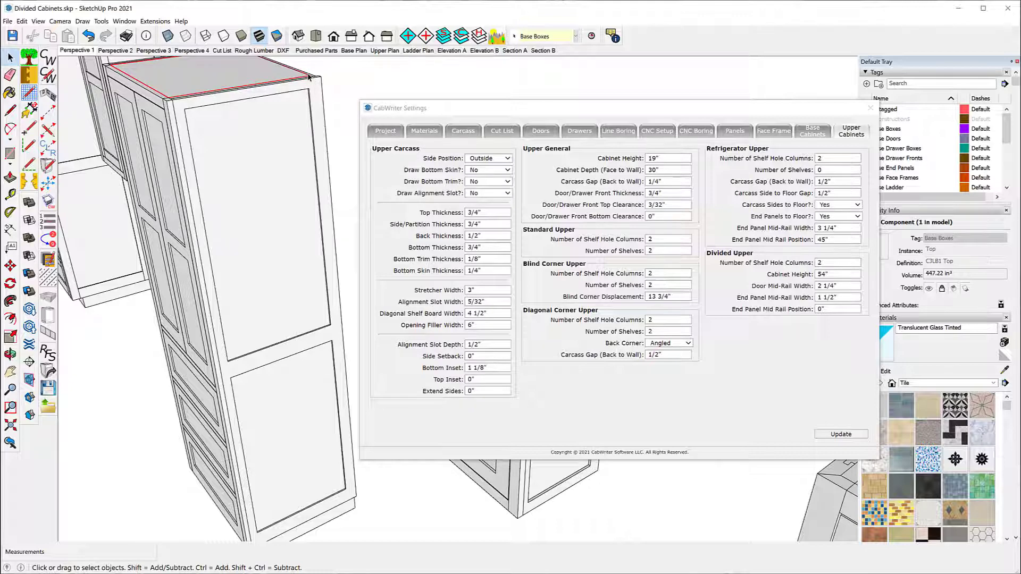
pyautogui.scroll(8, 305, 71)
pyautogui.click(295, 174)
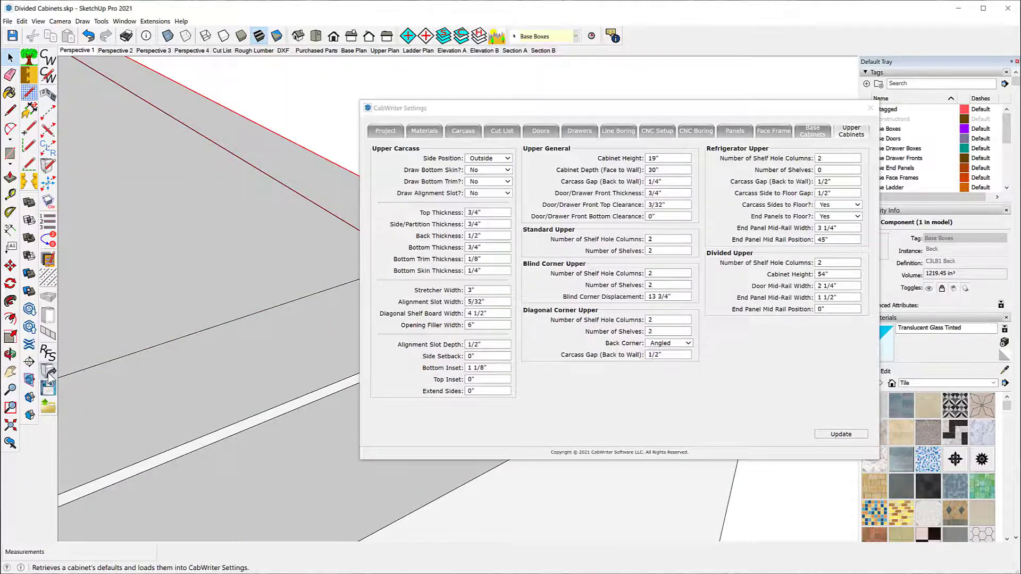
pyautogui.click(50, 375)
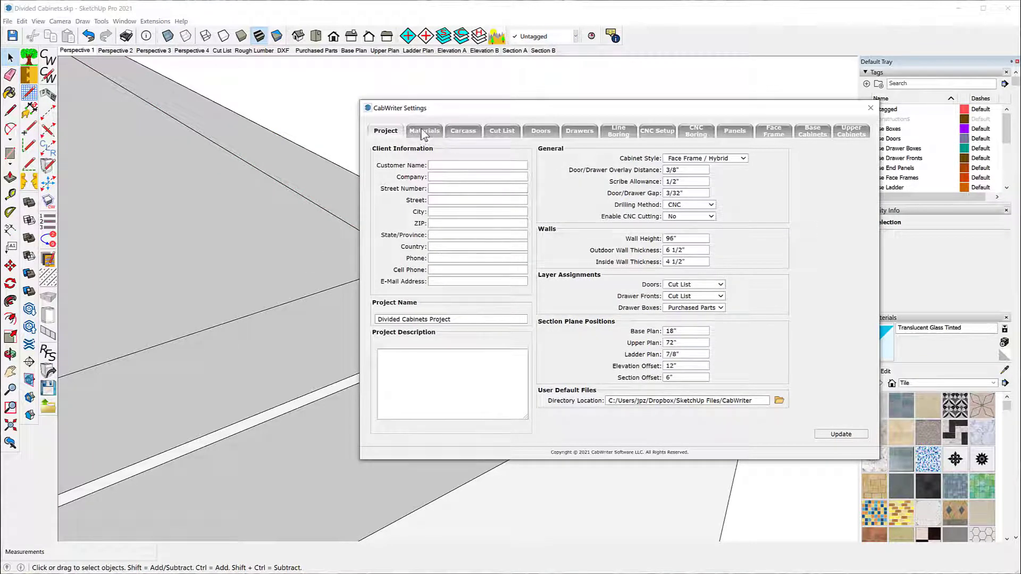
pyautogui.click(814, 133)
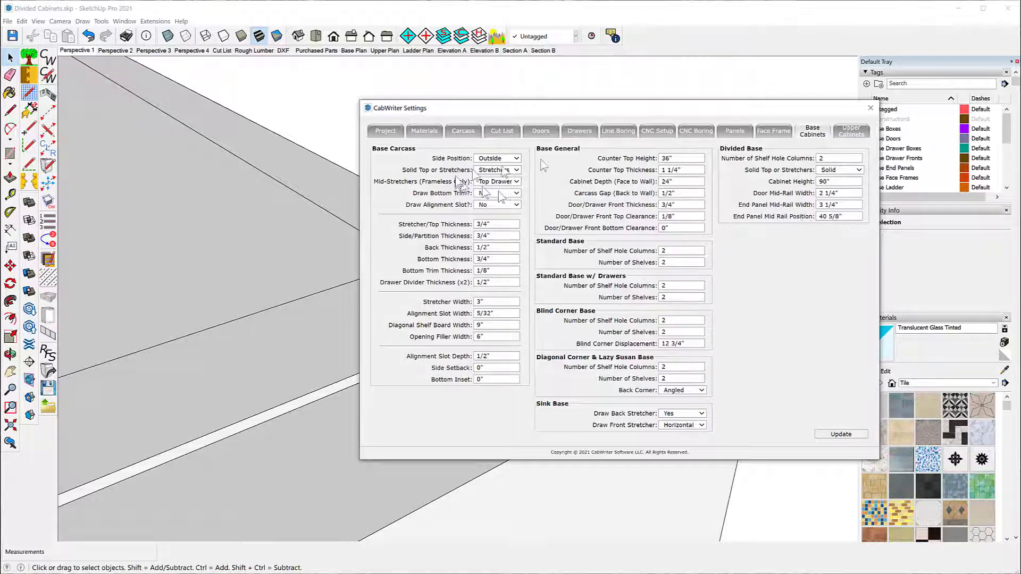
pyautogui.scroll(-3, 542, 100)
pyautogui.scroll(-5, 342, 73)
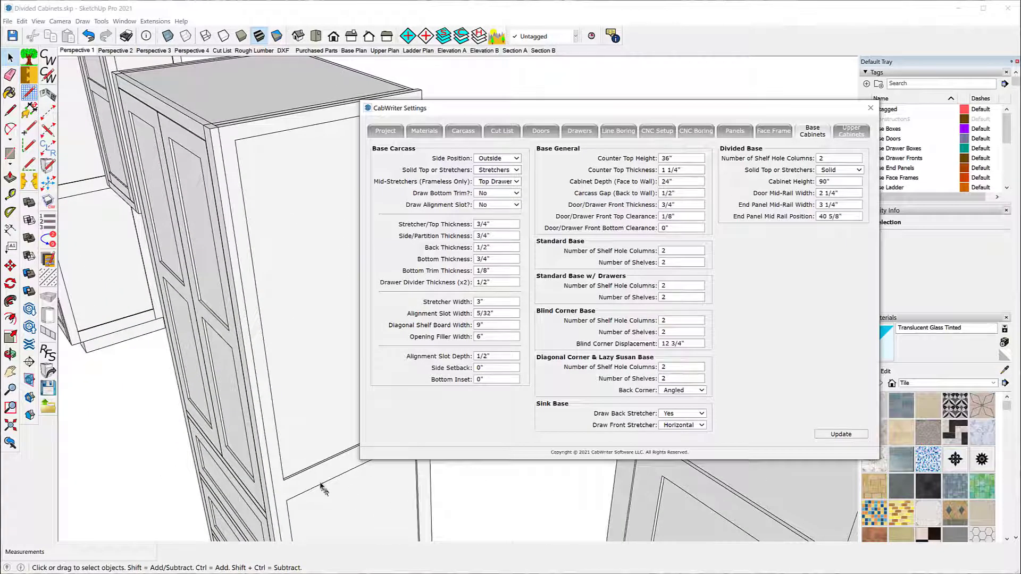
pyautogui.scroll(-3, 258, 403)
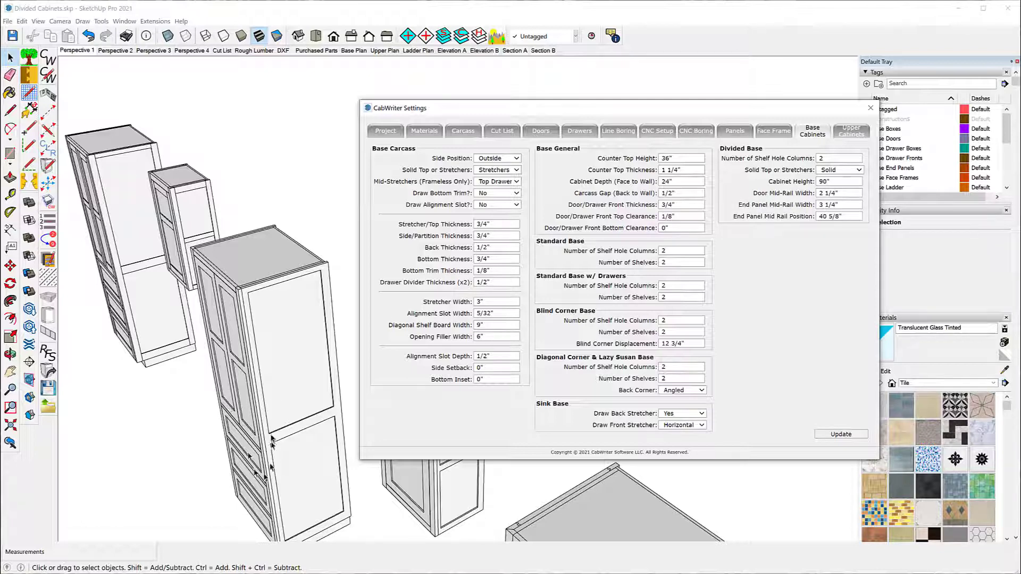
# - Open divided base cabinet C1L for editing with its stored defaults and show its Divided Box options clear of the other dialogs
pyautogui.moveTo(223, 368); pyautogui.dragTo(166, 389, button='middle')
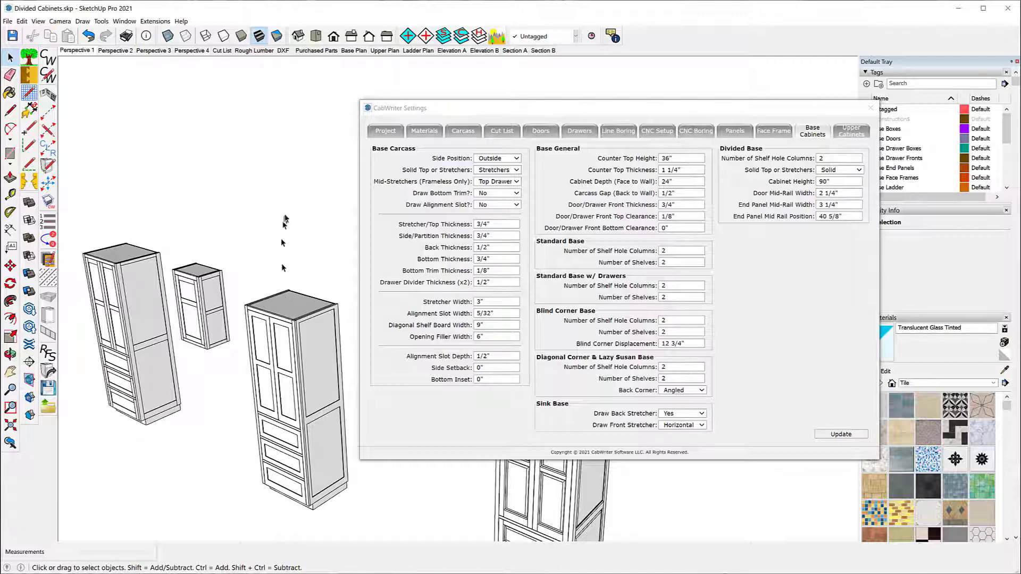
pyautogui.scroll(-2, 284, 218)
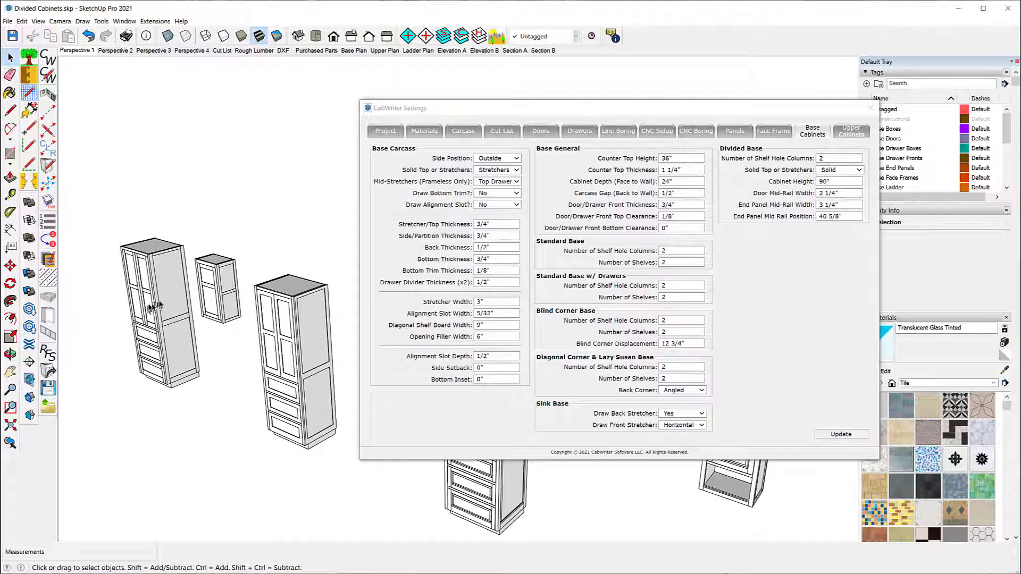
pyautogui.click(158, 304)
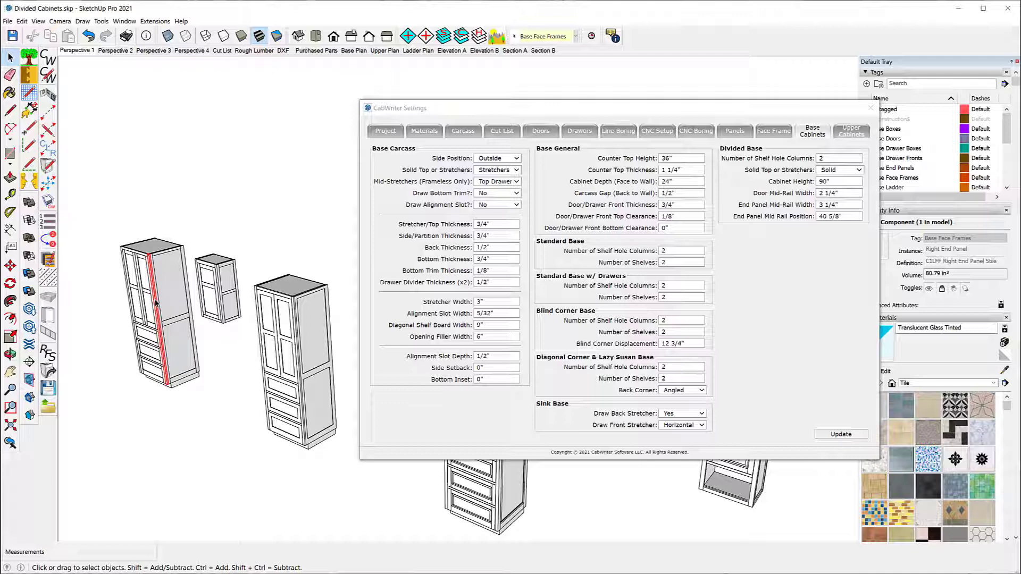
pyautogui.rightClick(156, 303)
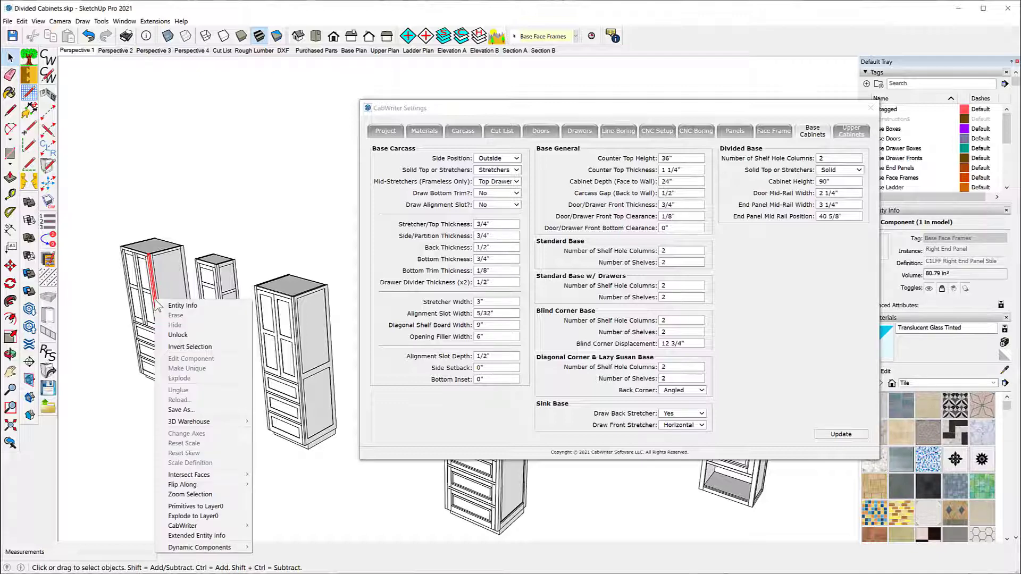
pyautogui.moveTo(208, 526)
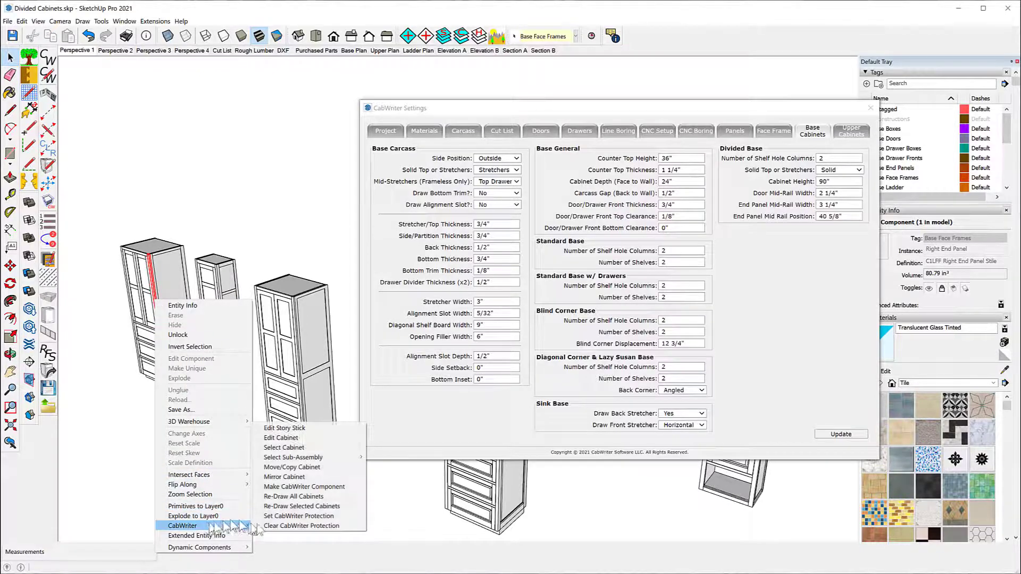
pyautogui.click(287, 439)
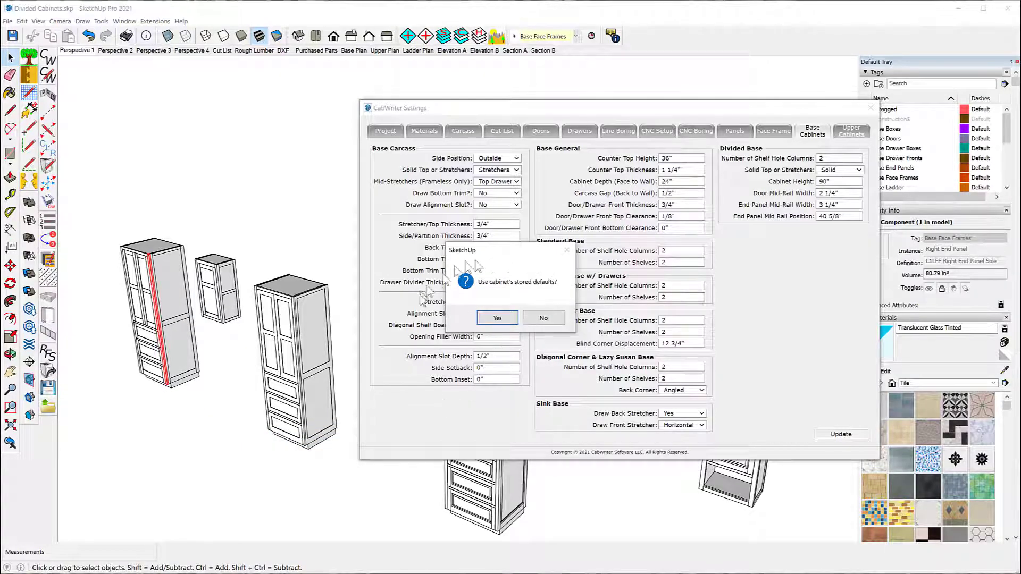
pyautogui.click(495, 319)
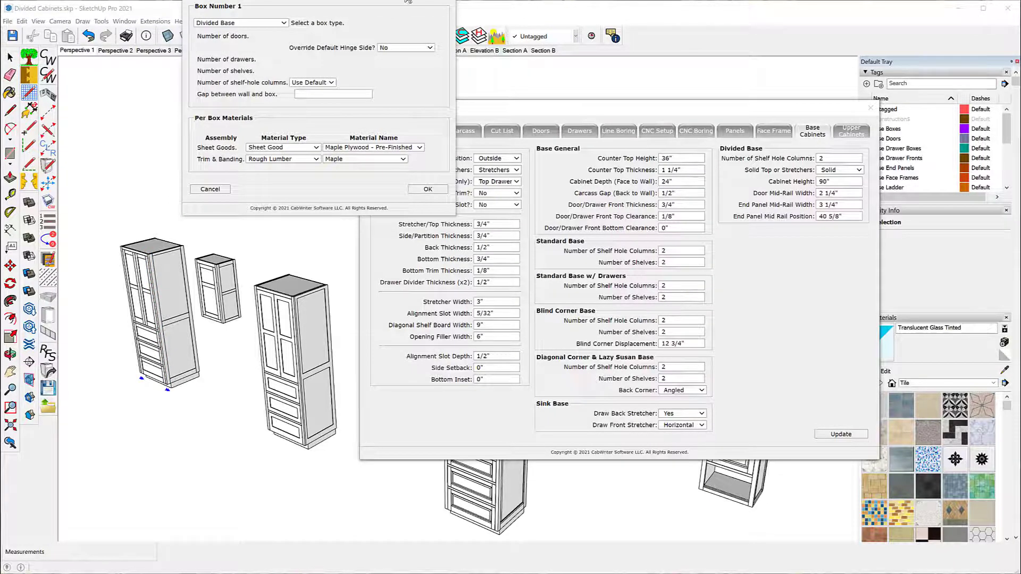
pyautogui.moveTo(408, 1); pyautogui.dragTo(282, 76)
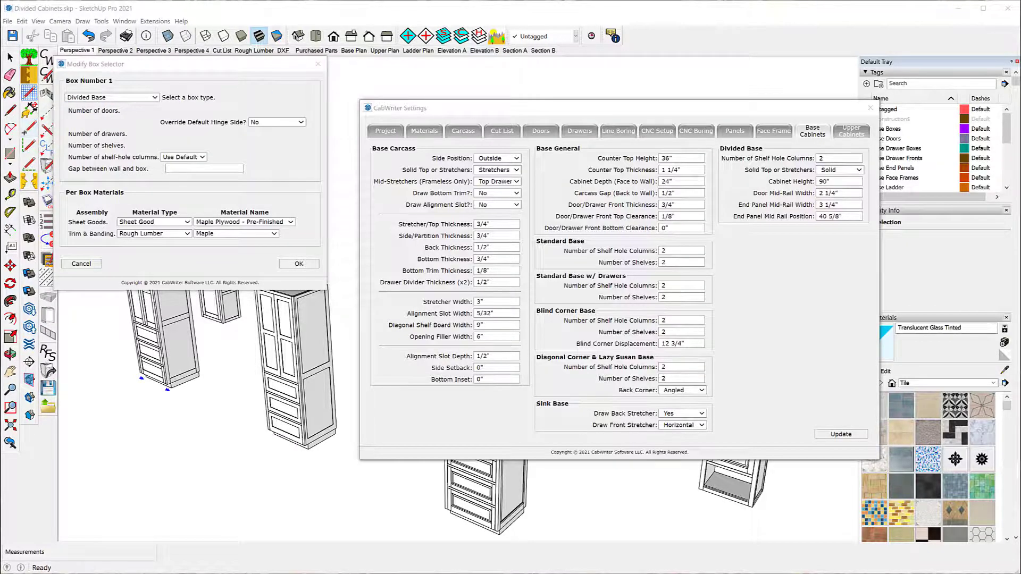
pyautogui.moveTo(1020, 228); pyautogui.dragTo(563, 81)
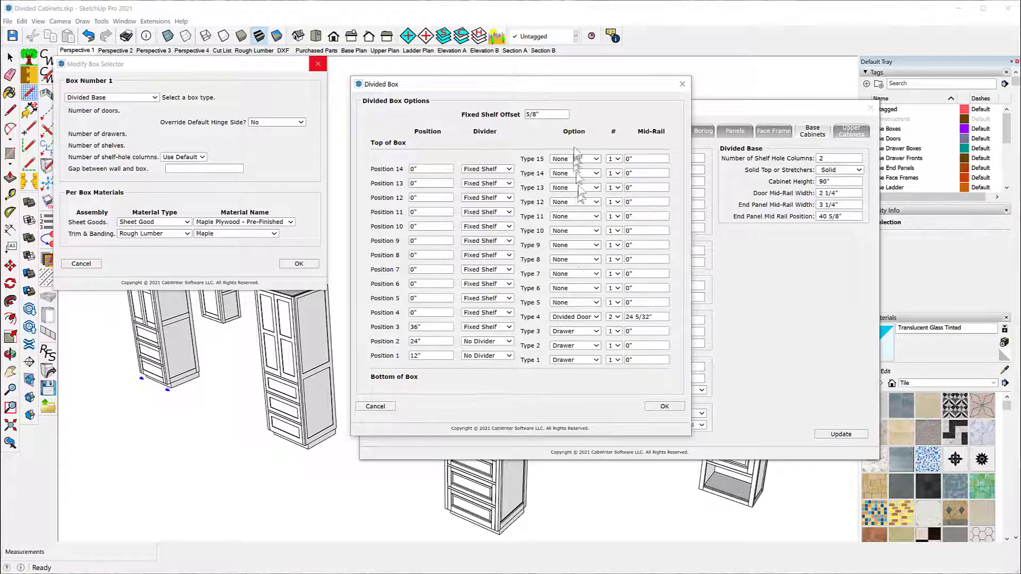
# - Inspect the available options for Type 4 and Type 9 in the Divided Box settings, and cancel the cabinet edit
pyautogui.click(597, 317)
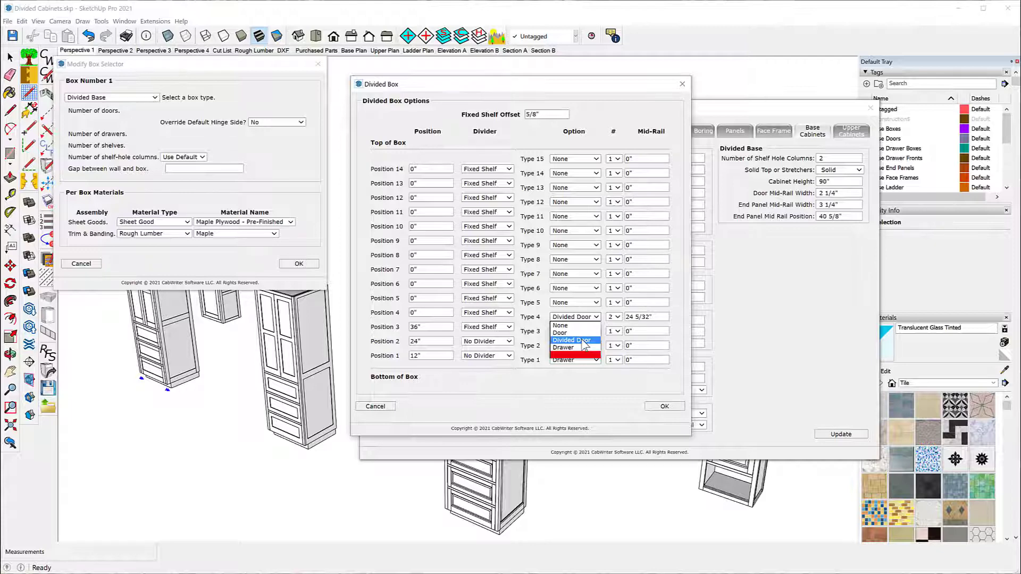
pyautogui.click(677, 333)
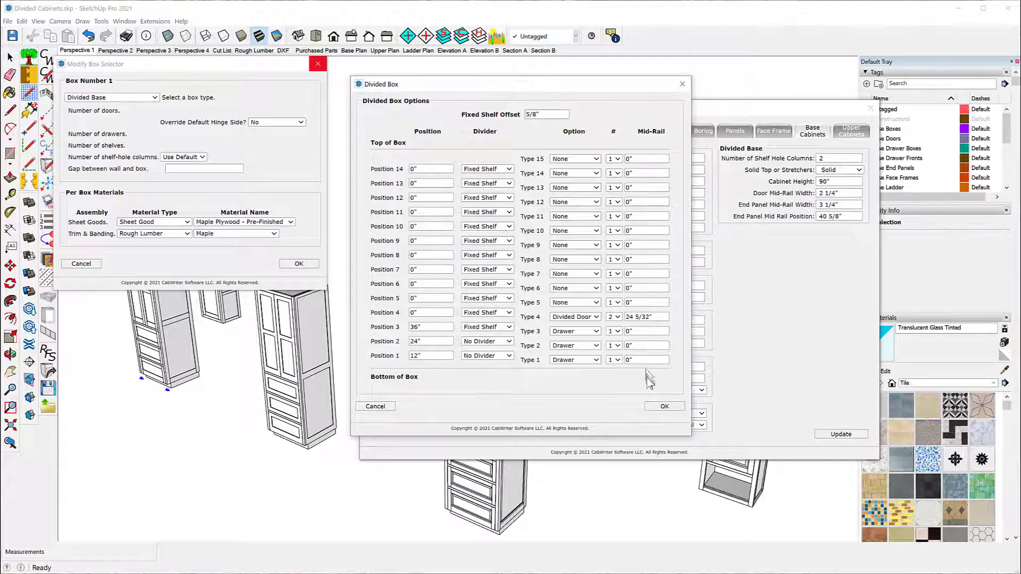
pyautogui.click(590, 245)
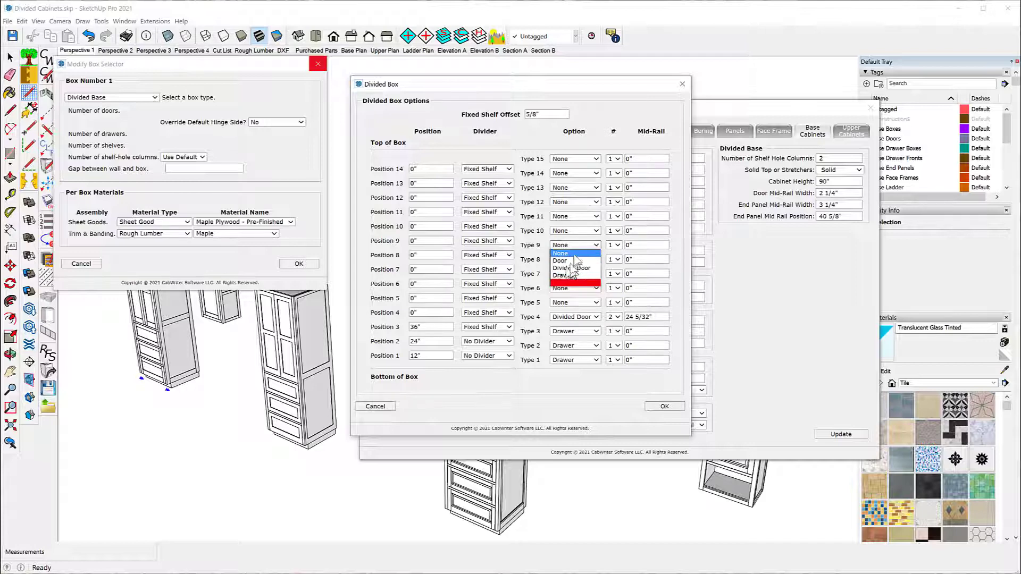
pyautogui.click(575, 245)
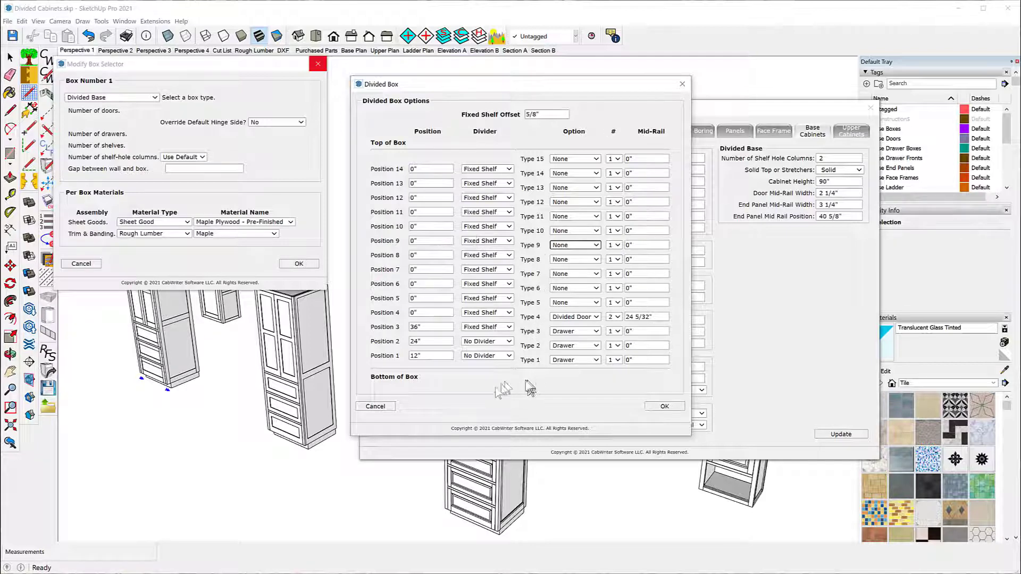
pyautogui.click(386, 409)
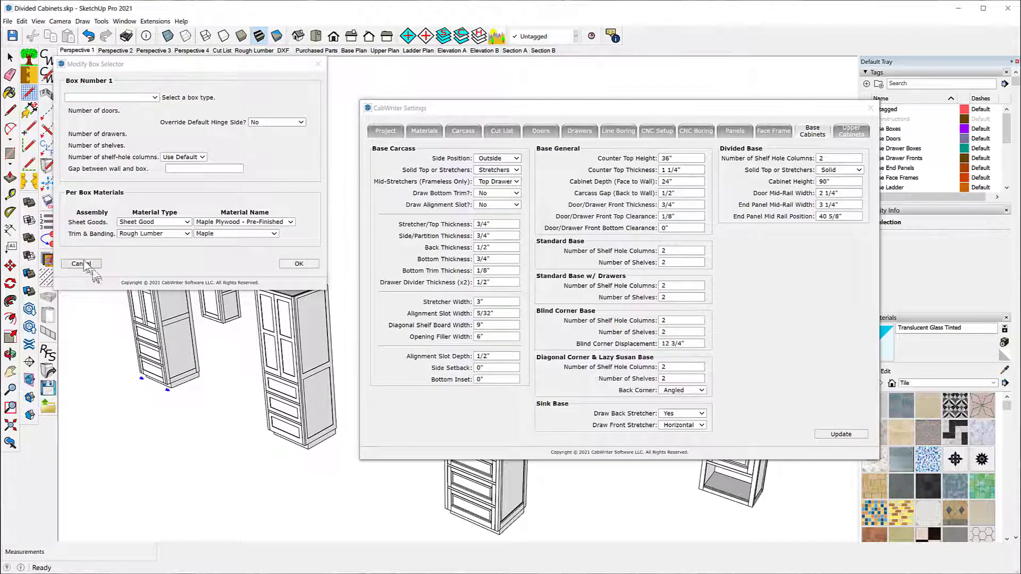
pyautogui.click(81, 264)
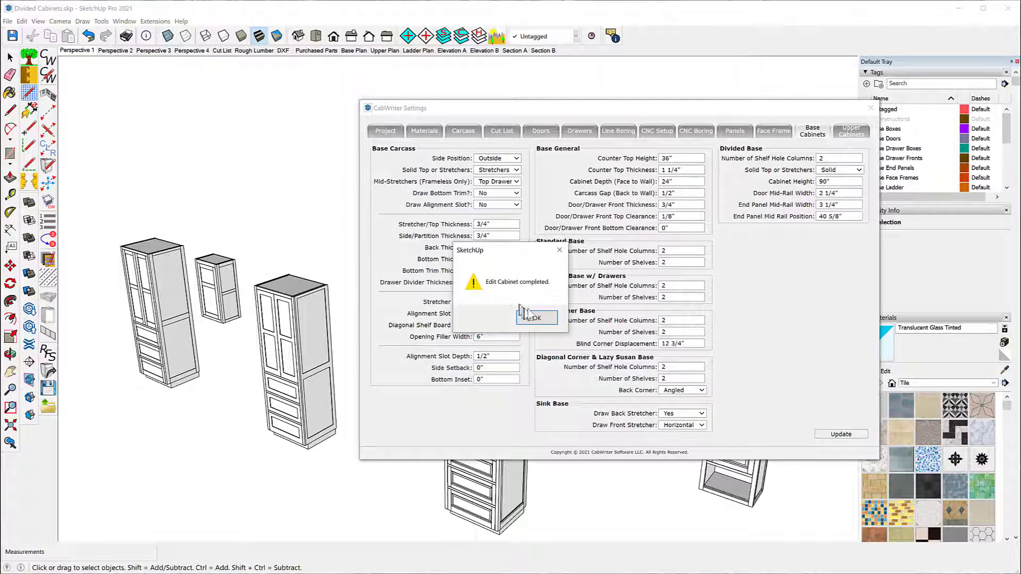
pyautogui.click(536, 317)
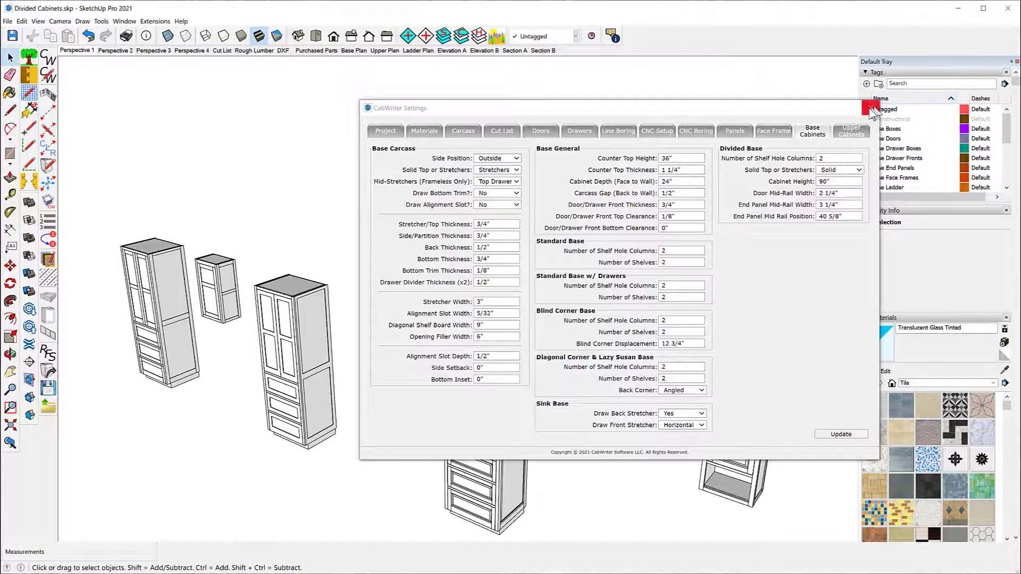
# - Check the upper cabinet settings, close CabWriter Settings, and examine the mid-rails on the divided base and upper cabinets
pyautogui.click(853, 131)
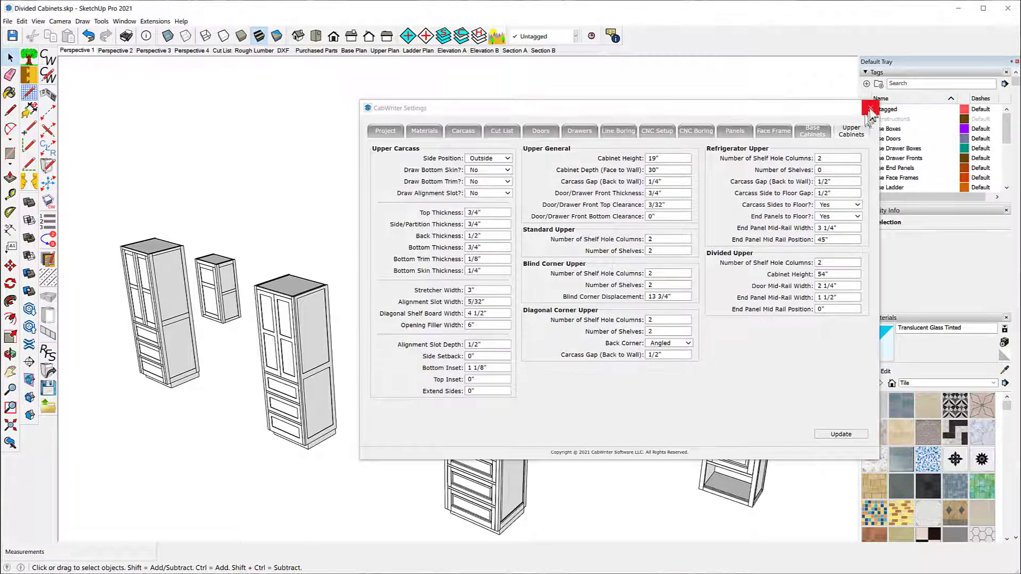
pyautogui.click(867, 108)
pyautogui.scroll(-2, 184, 186)
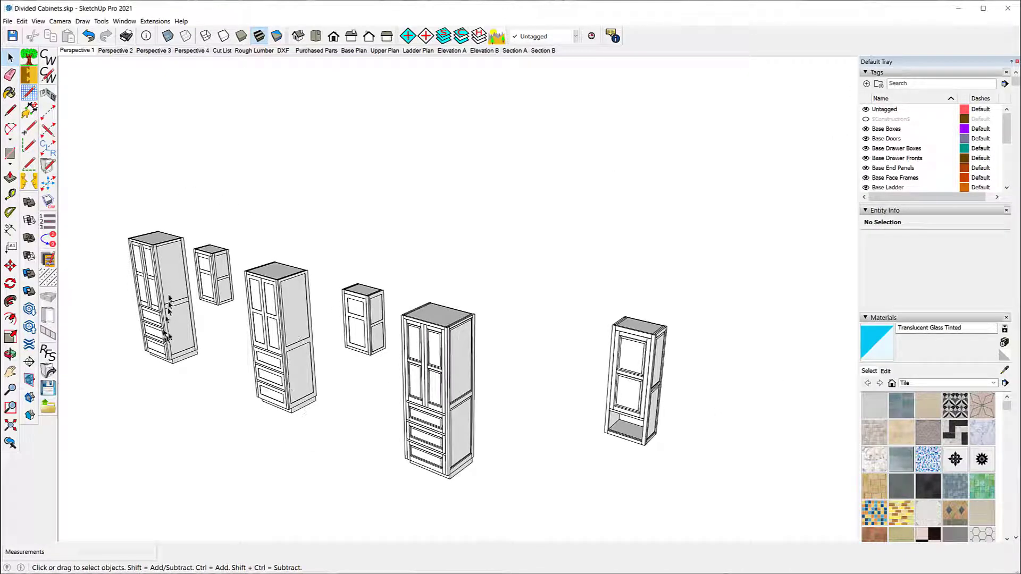
pyautogui.scroll(3, 122, 234)
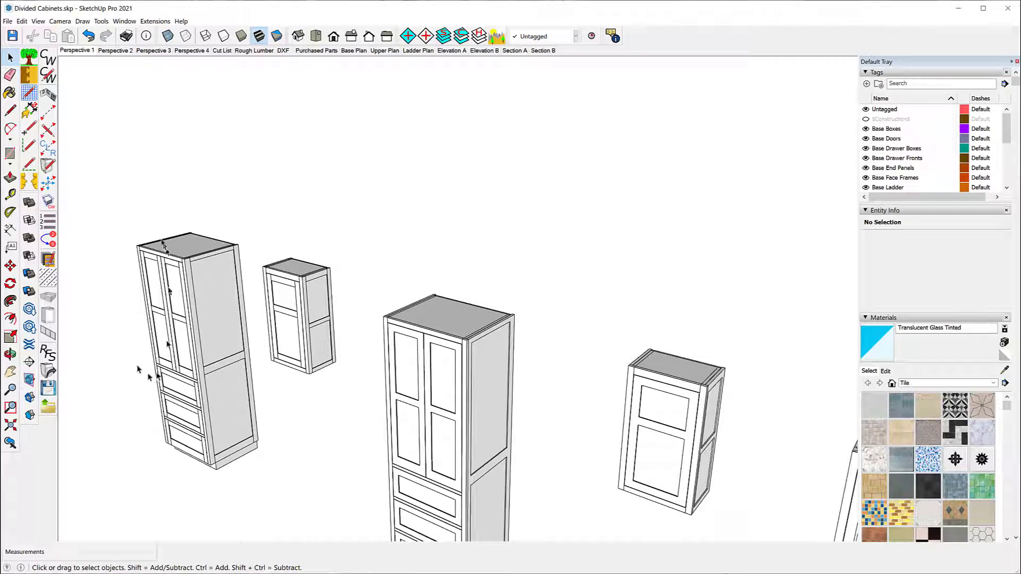
pyautogui.scroll(3, 306, 342)
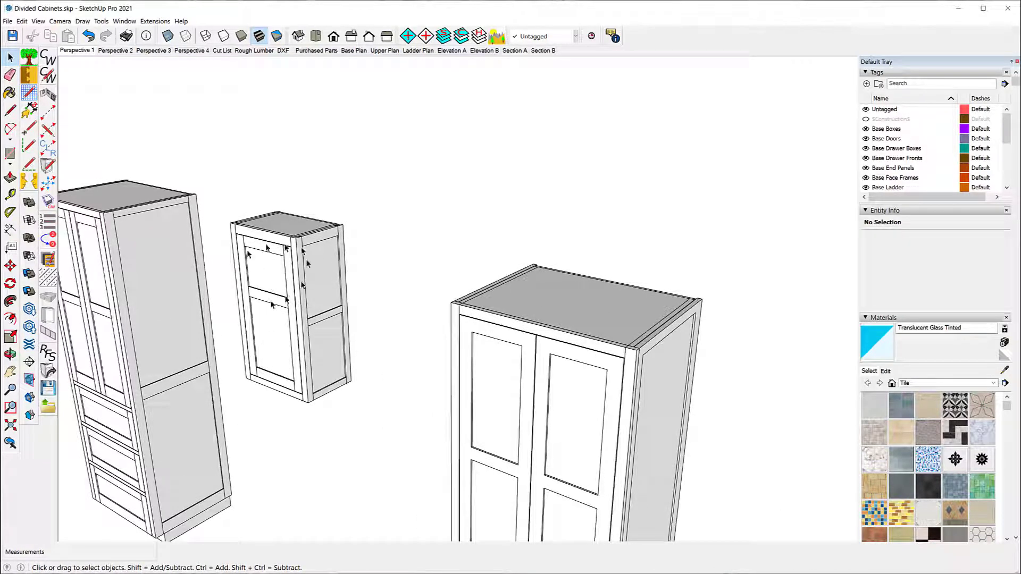
pyautogui.scroll(-5, 207, 204)
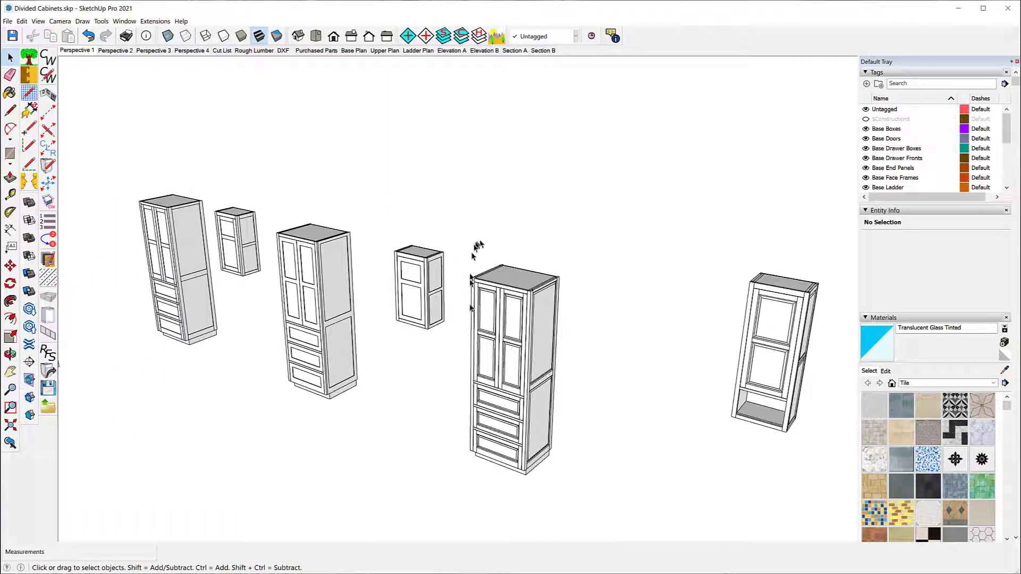
# - Inspect the end-panel mid-rail and door rails on the nearest tall divided base cabinet, and survey all the divided cabinets
pyautogui.scroll(5, 548, 489)
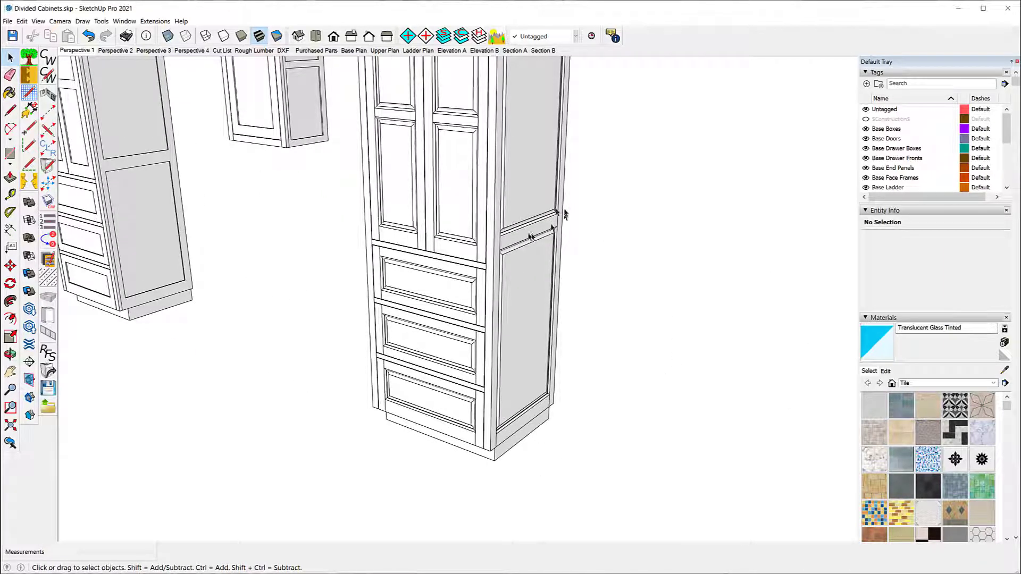
pyautogui.scroll(-6, 277, 290)
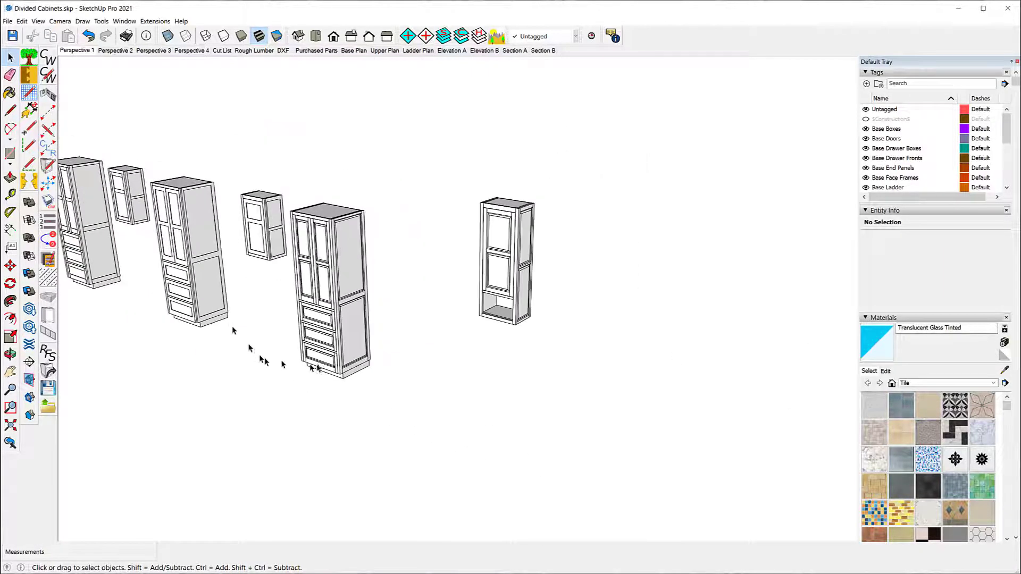
pyautogui.scroll(-4, 734, 325)
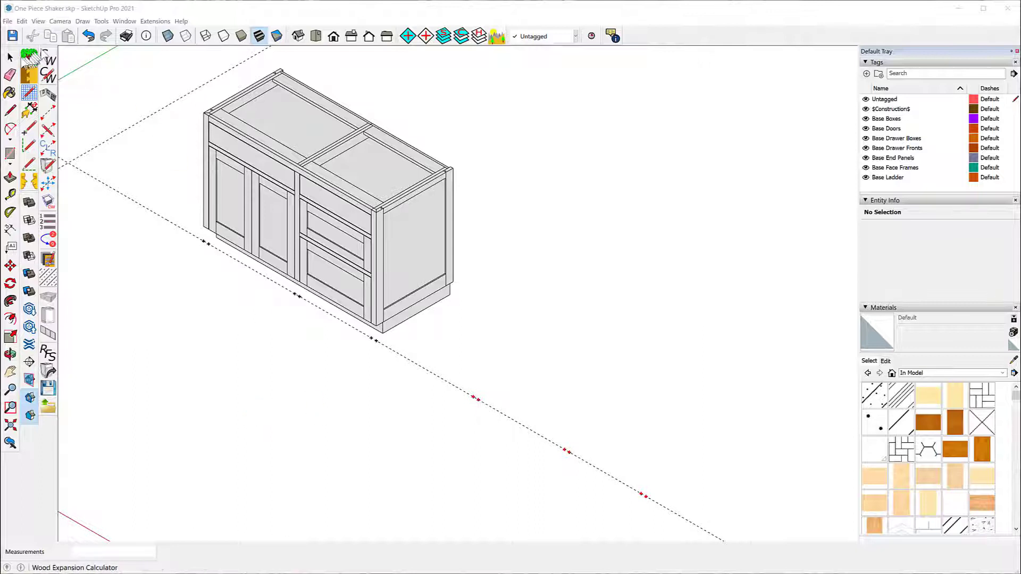
# - Inspect the back stretcher and the back of the drawer box in the One Piece Shaker cabinet
pyautogui.click(11, 57)
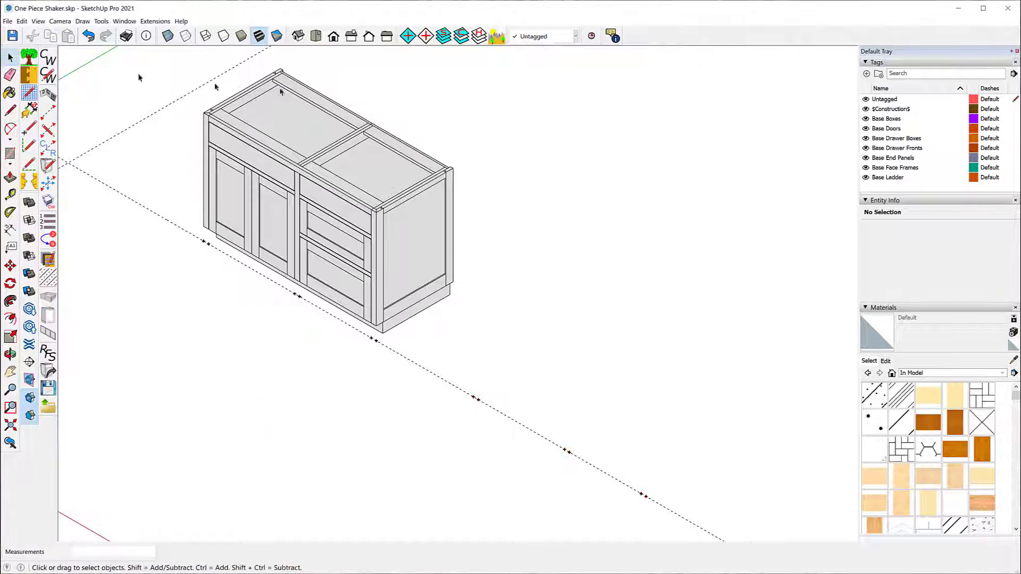
pyautogui.click(401, 145)
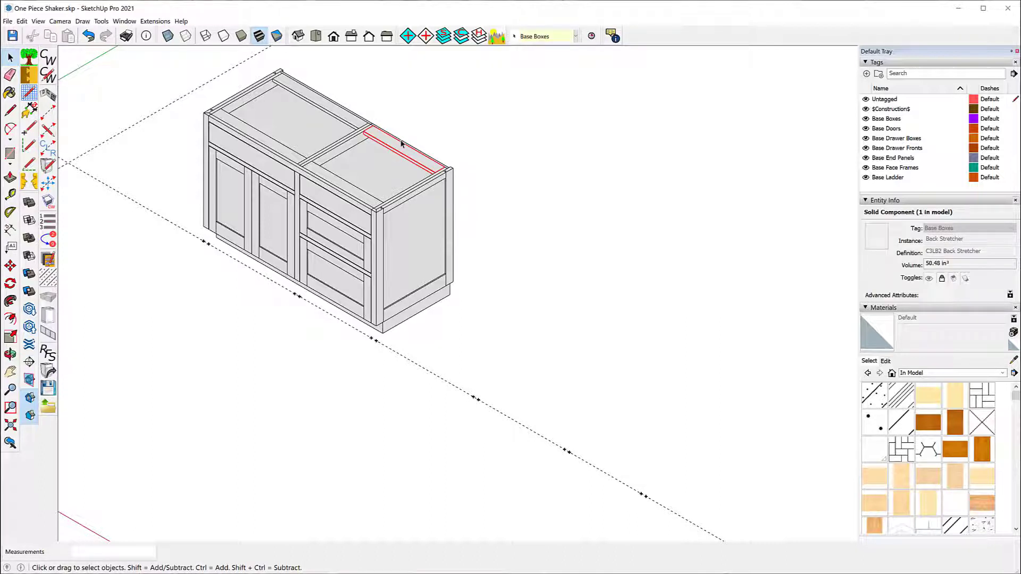
pyautogui.click(401, 142)
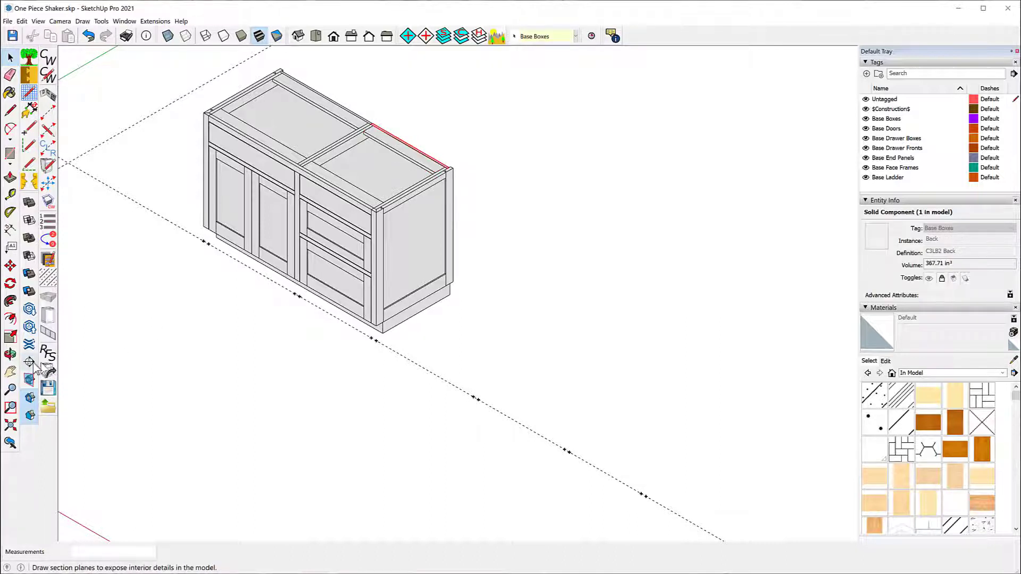
# - In the CabWriter material settings, preview Maple Curly for the Frame texture and set it to Cherry
pyautogui.click(55, 379)
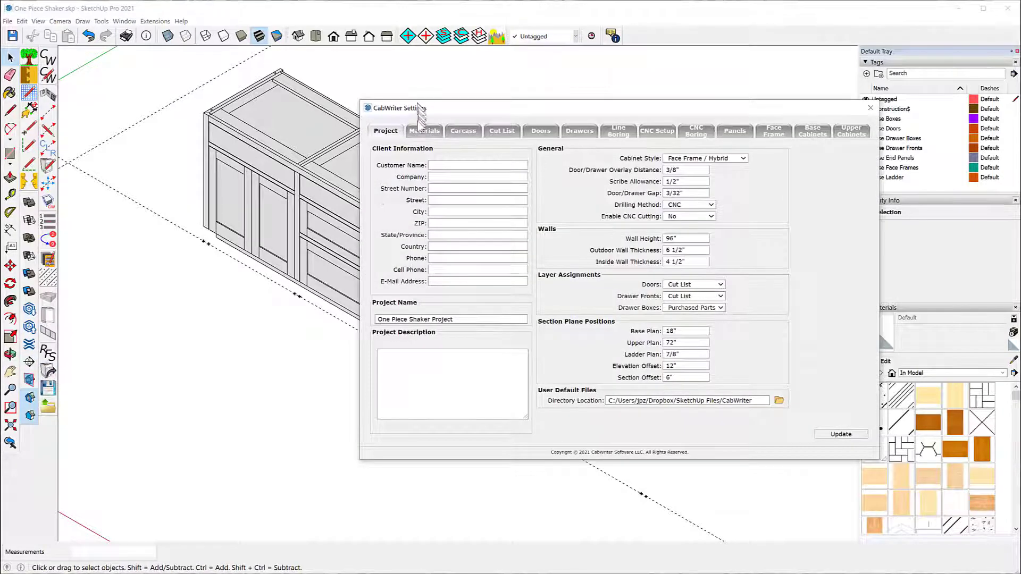
pyautogui.click(423, 131)
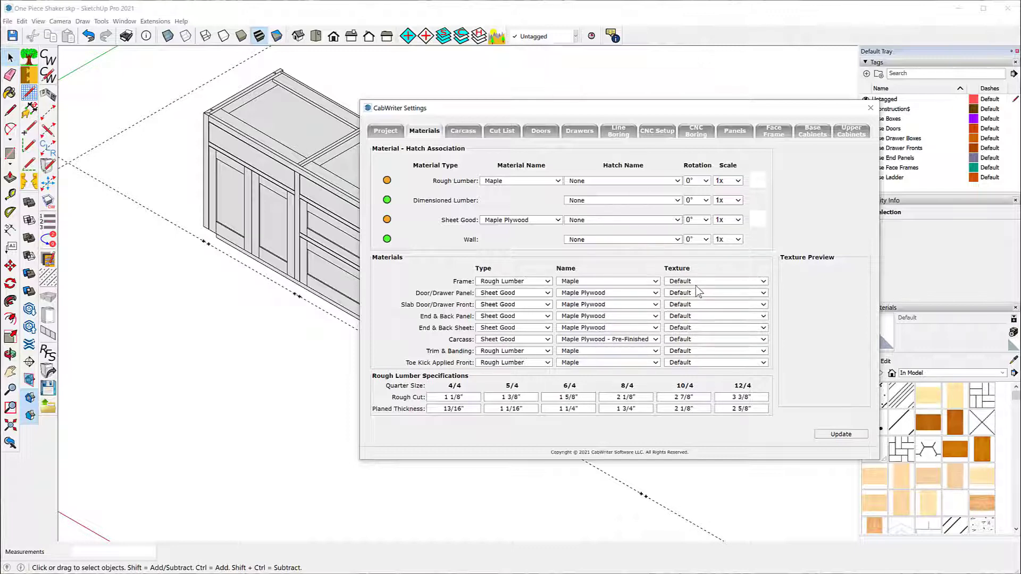
pyautogui.click(764, 282)
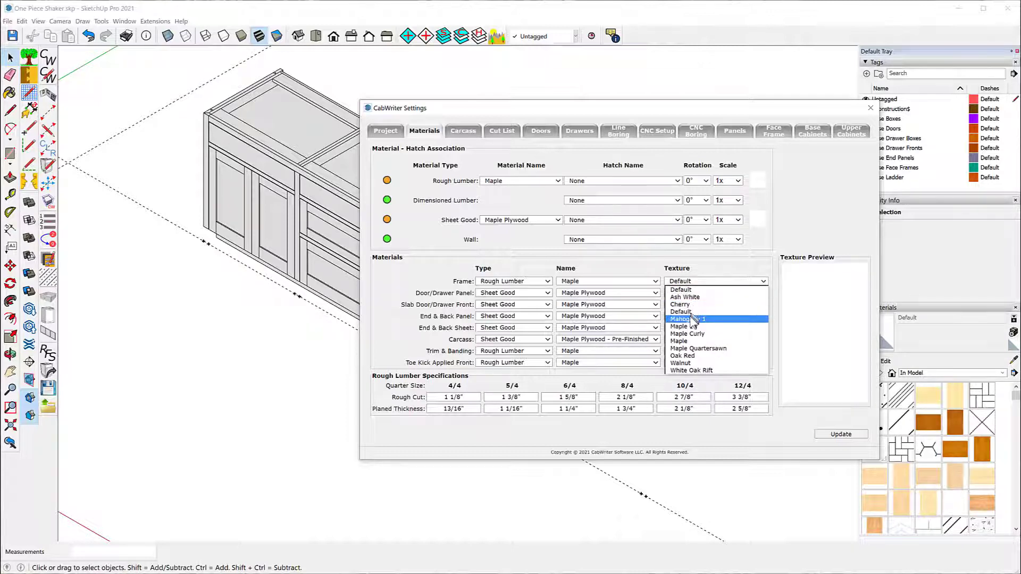
pyautogui.click(692, 335)
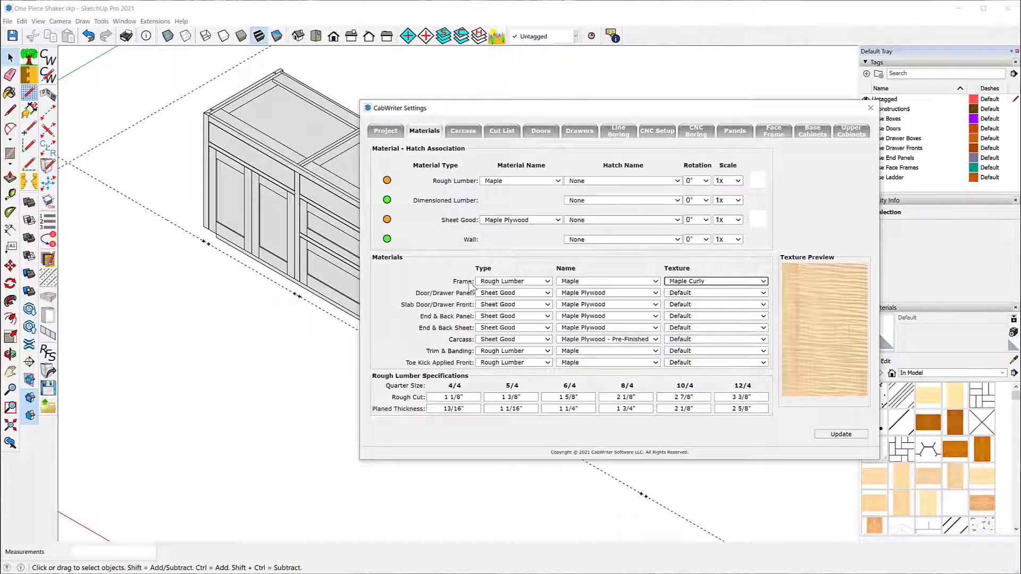
pyautogui.click(764, 281)
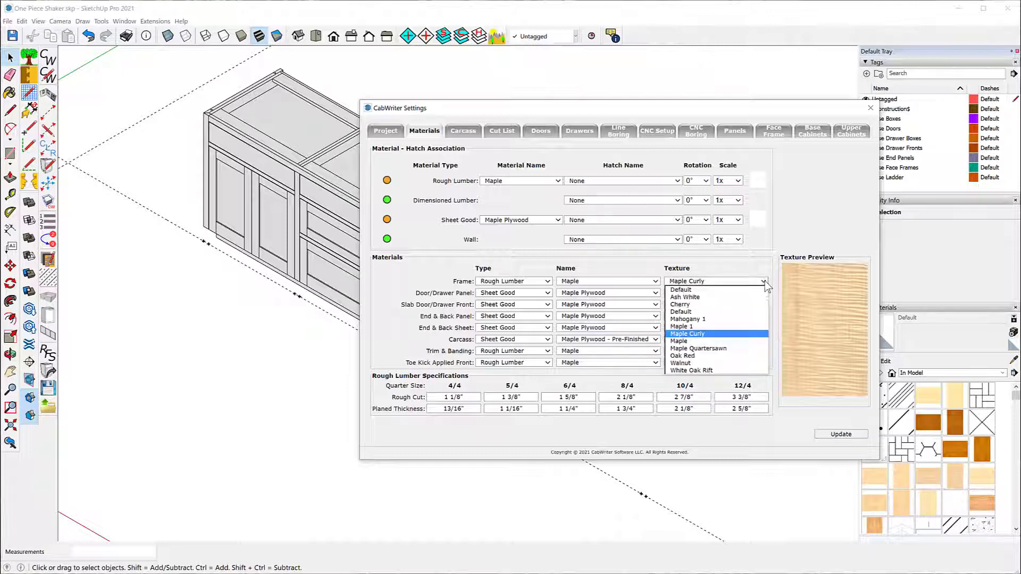
pyautogui.click(698, 304)
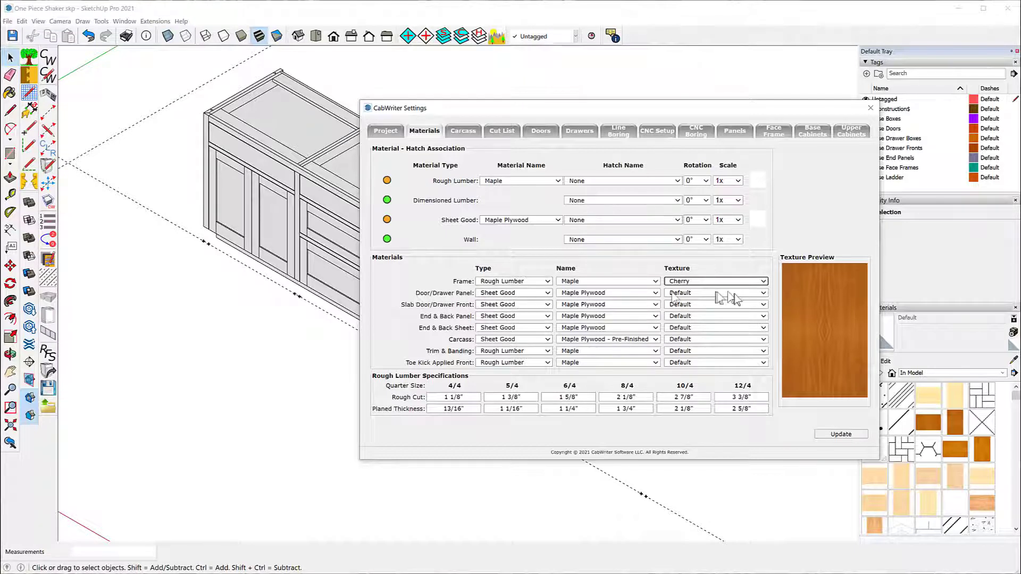
# - Set the textures of Door/Drawer Panel, Slab Door/Drawer Front, End & Back Panel and End & Back Sheet to Maple Curly
pyautogui.click(765, 293)
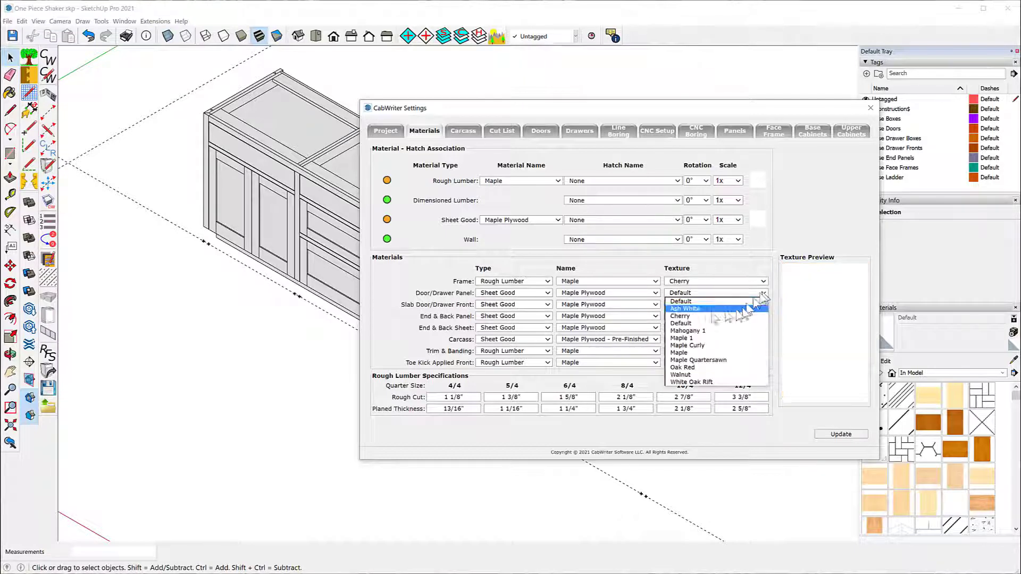
pyautogui.click(702, 346)
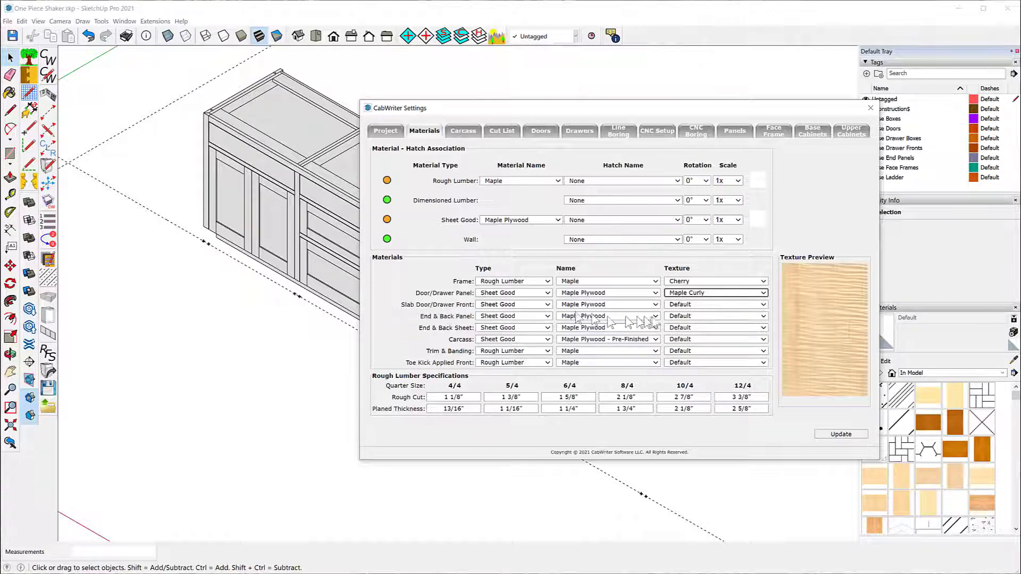
pyautogui.click(764, 305)
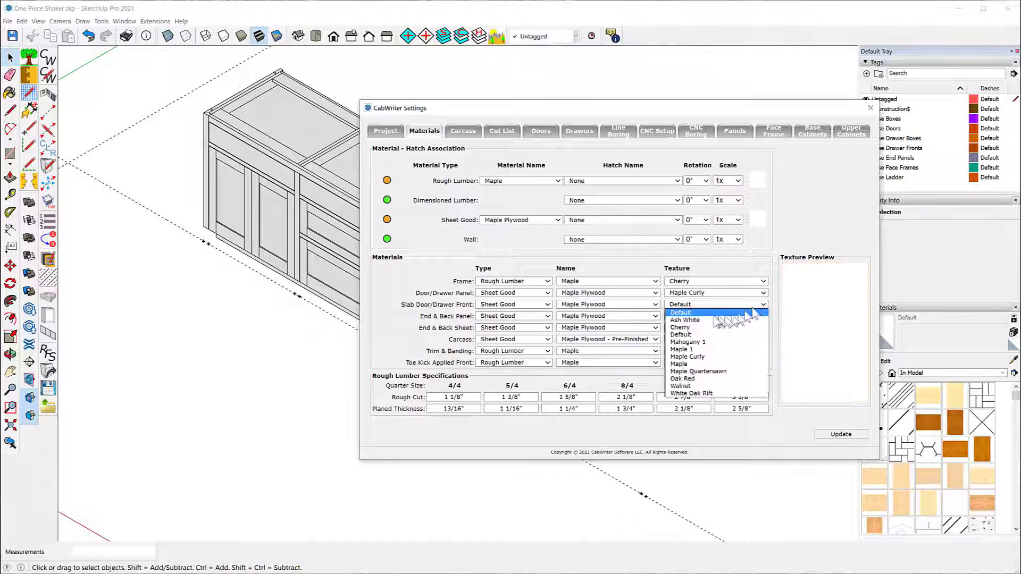
pyautogui.click(691, 357)
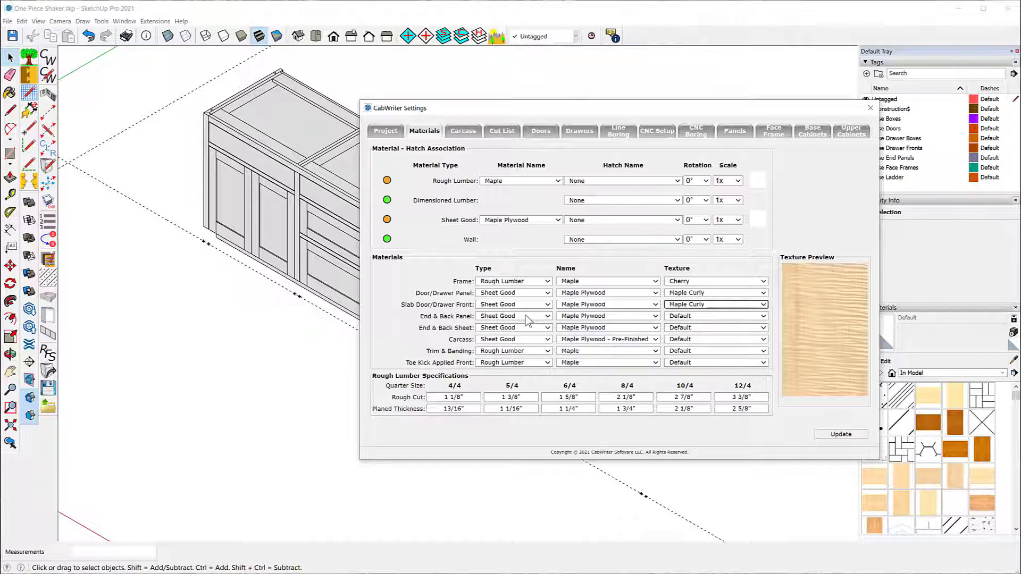
pyautogui.click(764, 318)
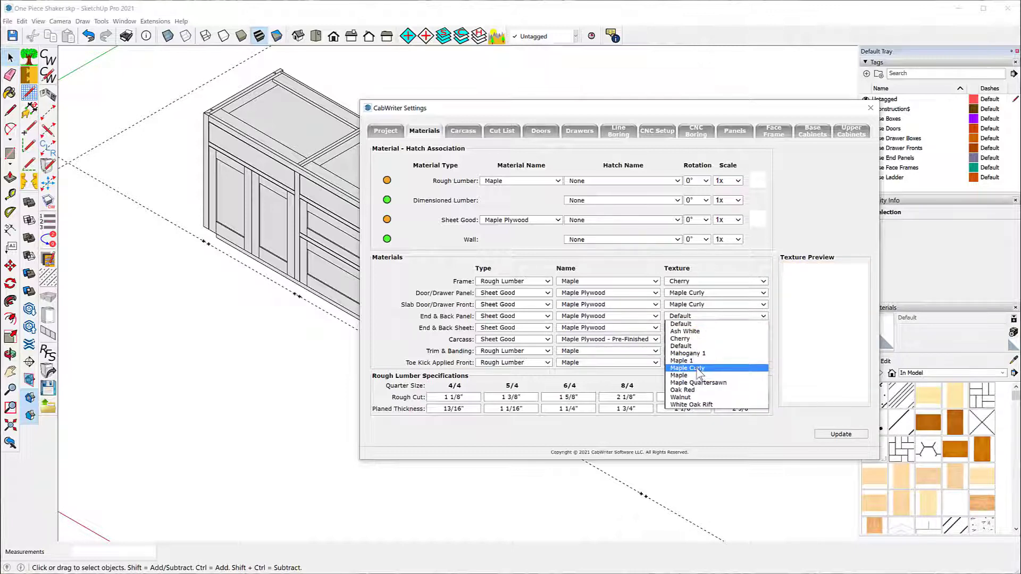
pyautogui.click(697, 368)
pyautogui.click(763, 328)
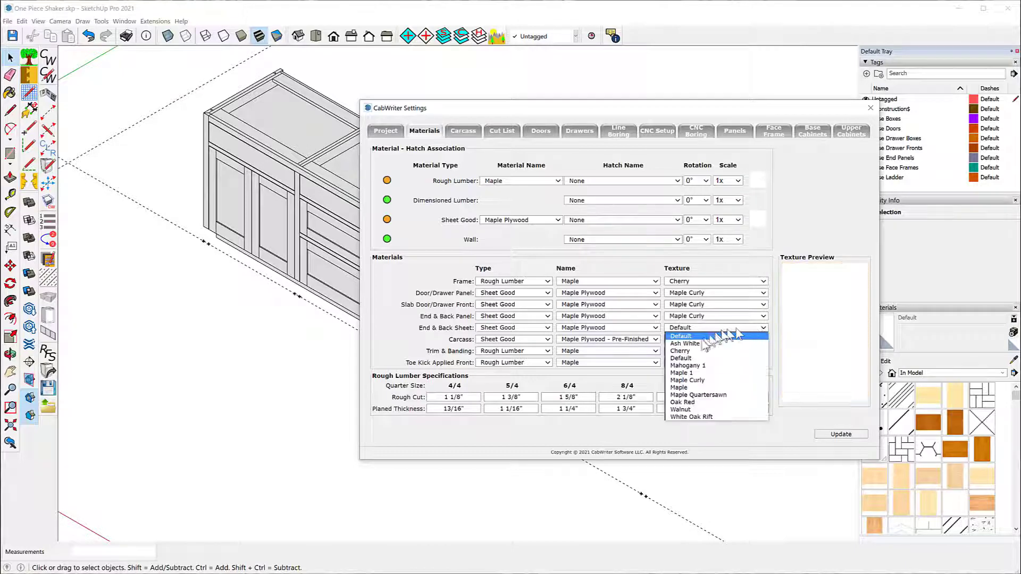
pyautogui.click(699, 381)
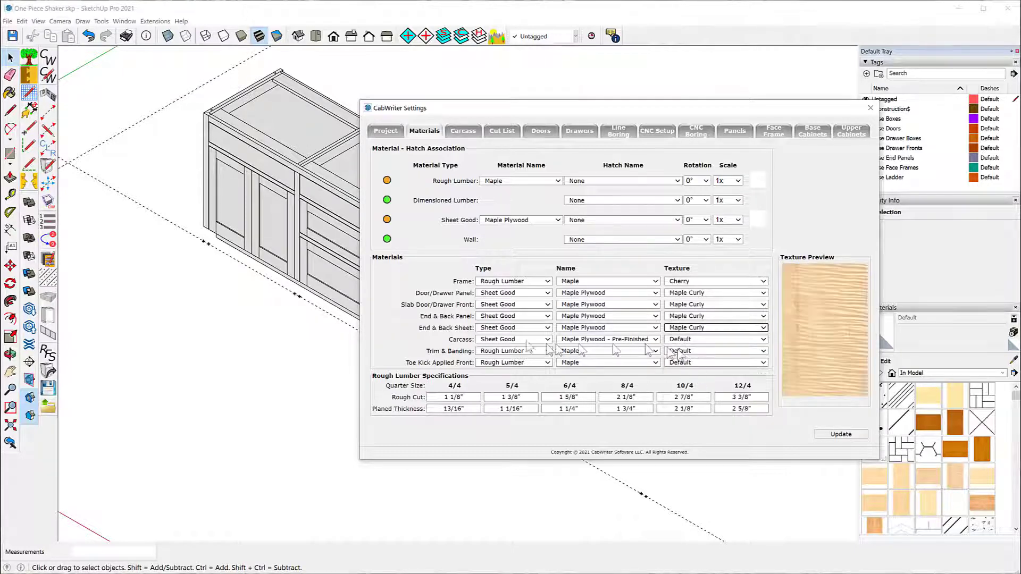
# - Set the Carcass, Trim & Banding and Toe Kick Applied Front textures to Maple Quartersawn, and save and close the settings
pyautogui.click(764, 340)
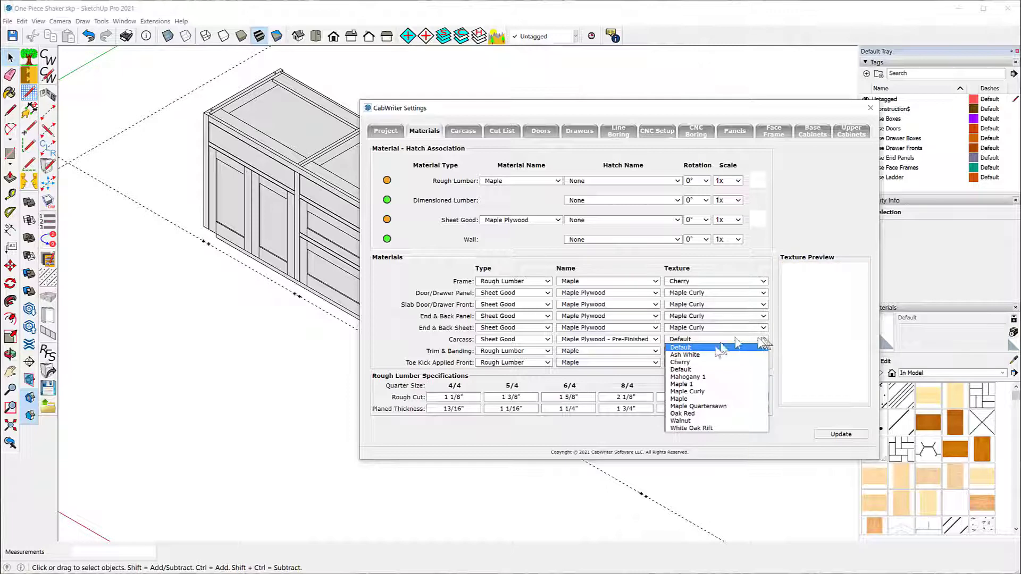
pyautogui.click(700, 407)
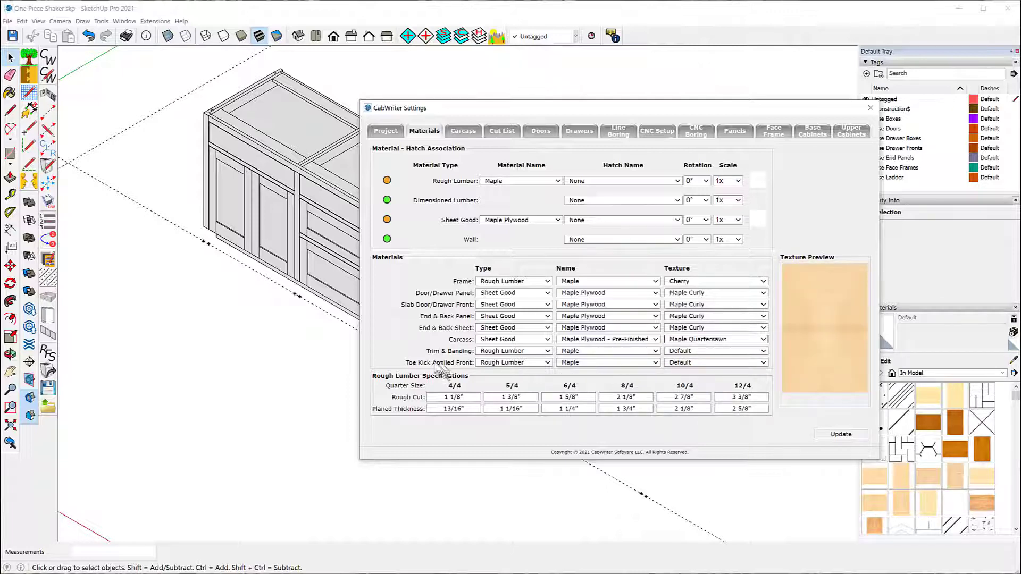
pyautogui.click(764, 352)
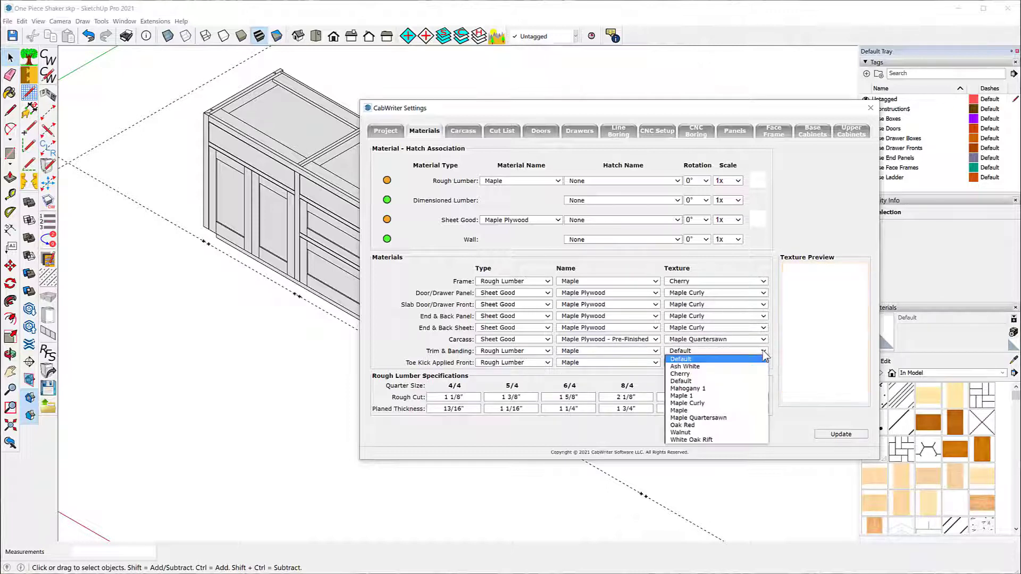
pyautogui.click(690, 419)
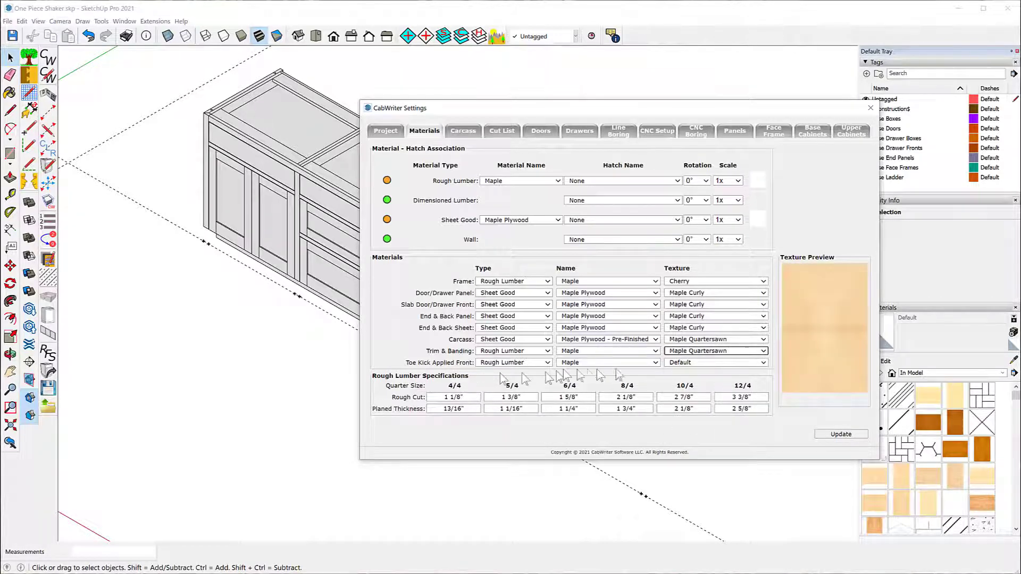
pyautogui.click(765, 363)
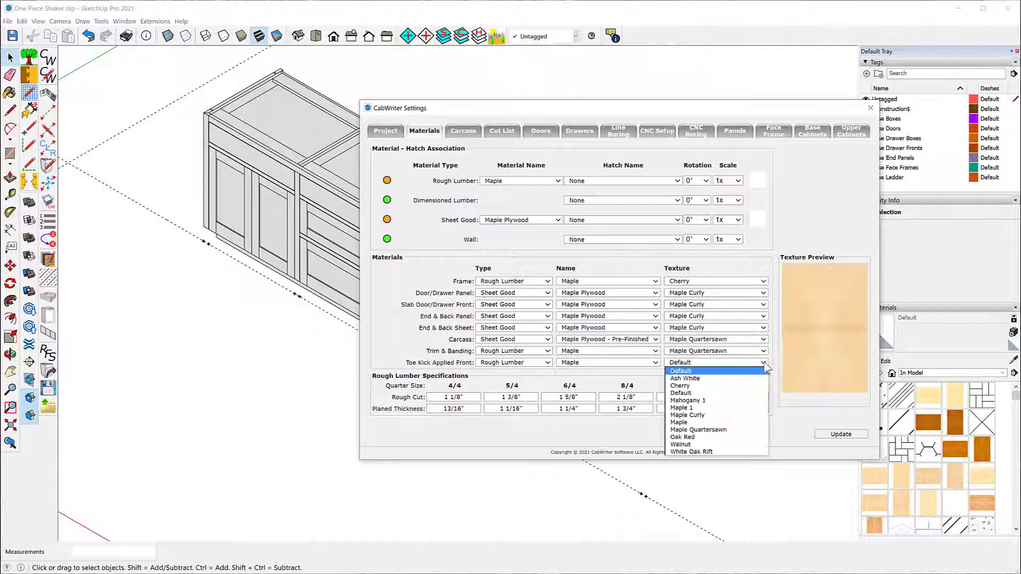
pyautogui.click(692, 430)
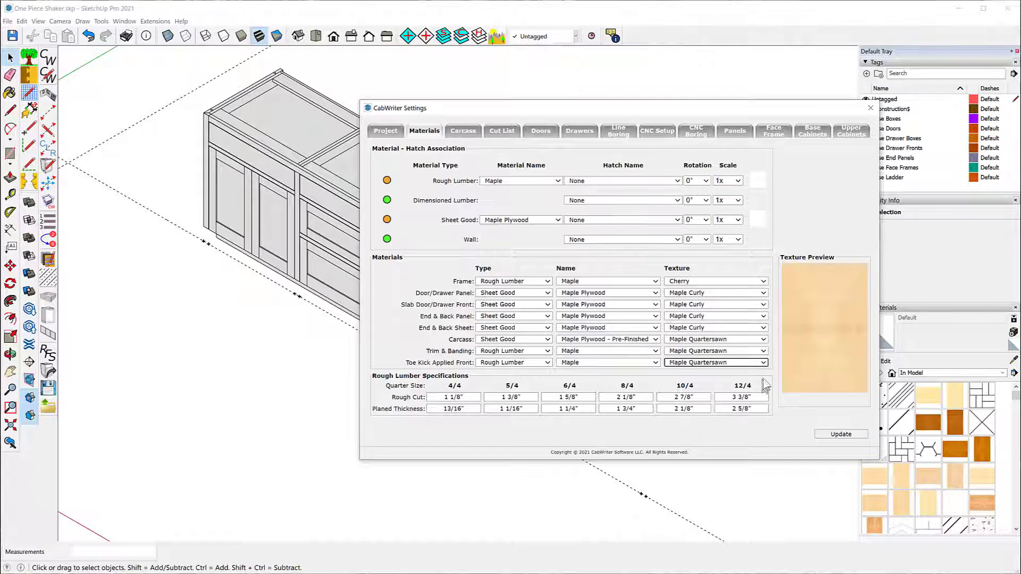
pyautogui.click(832, 438)
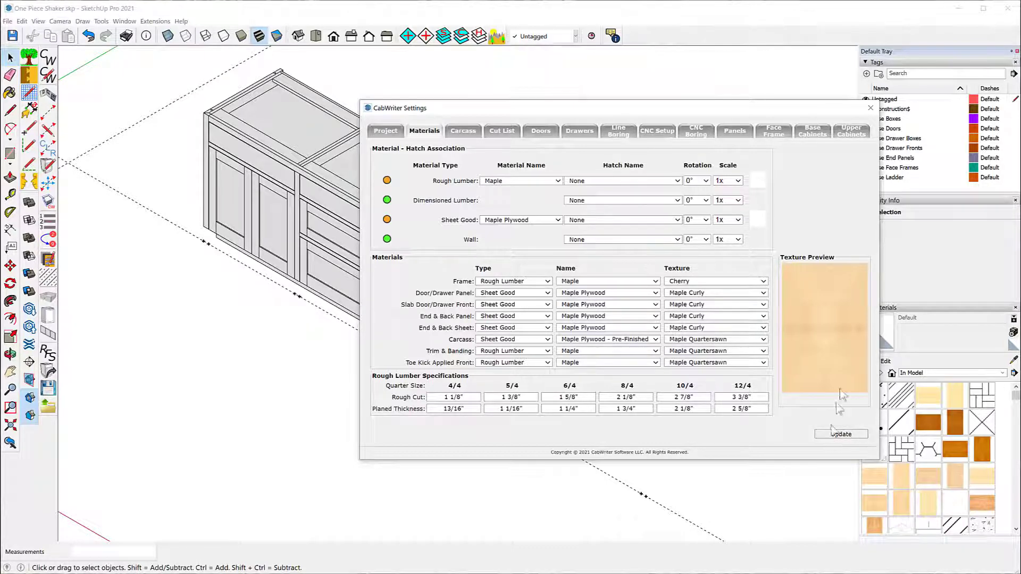
pyautogui.click(868, 108)
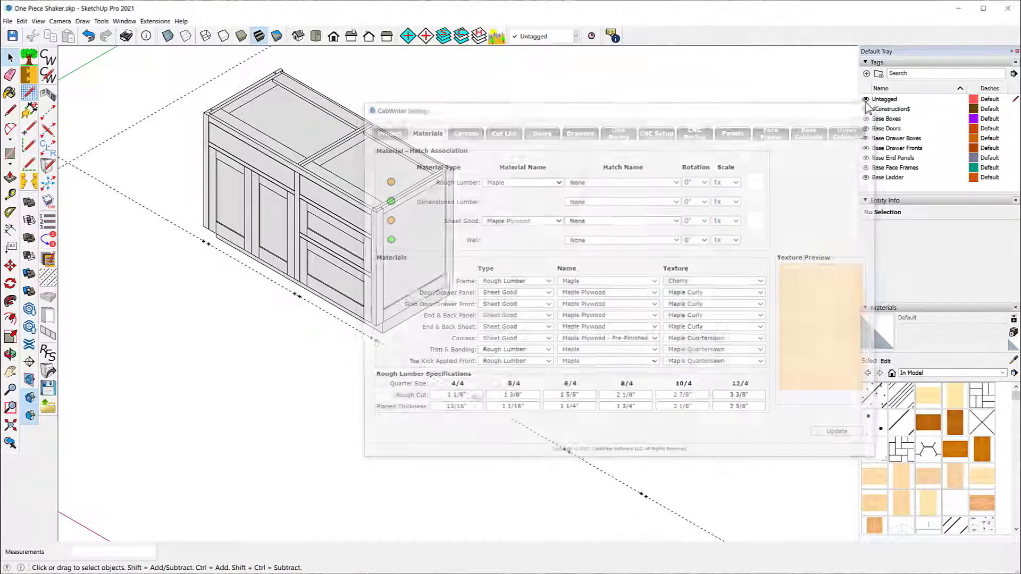
# - Start a new base cabinet at the unused stile marks and define Box Number 1 as Standard Base w/Drawer(s) with 2 doors
pyautogui.click(55, 123)
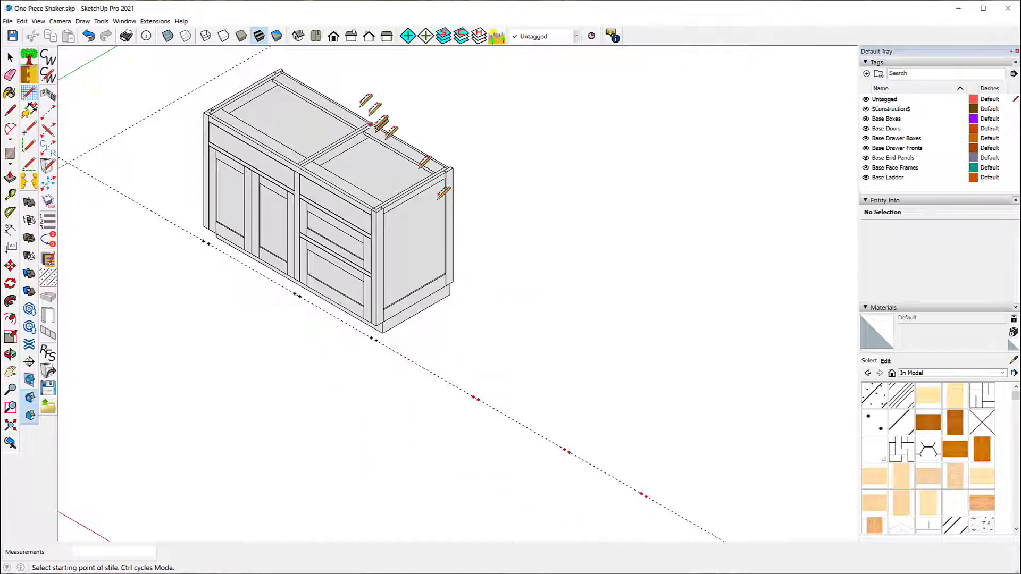
pyautogui.click(48, 165)
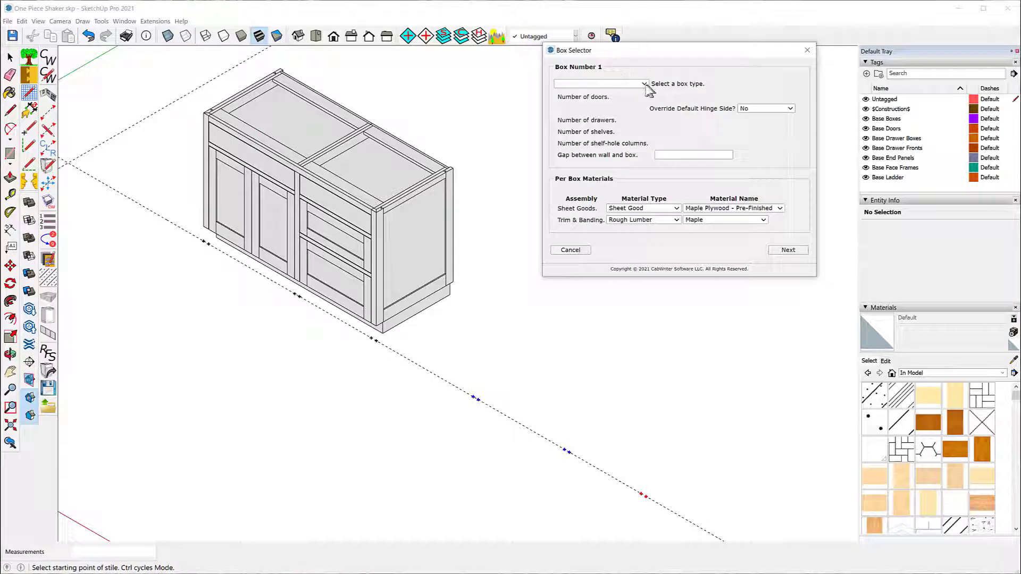
pyautogui.click(645, 84)
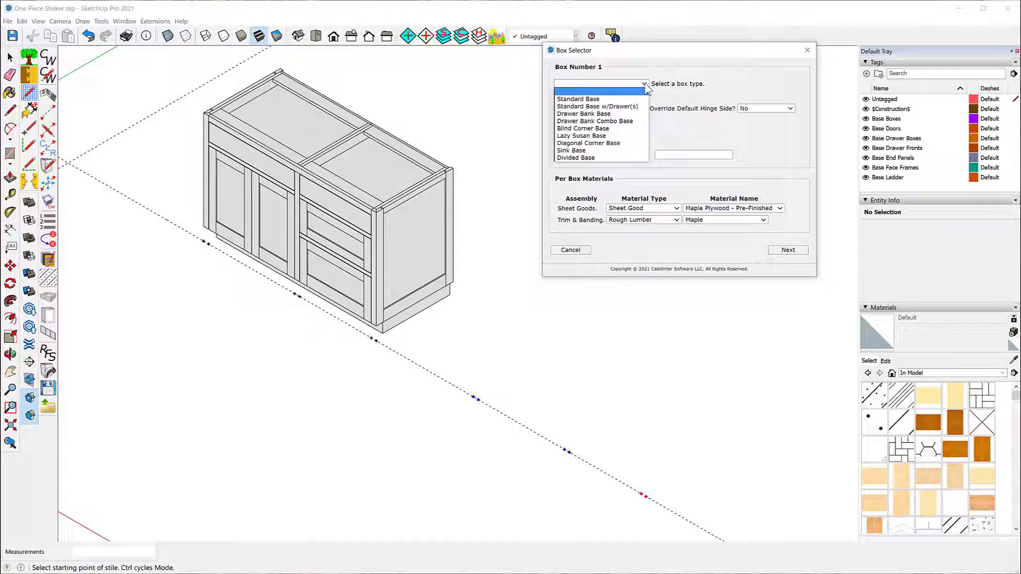
pyautogui.click(633, 107)
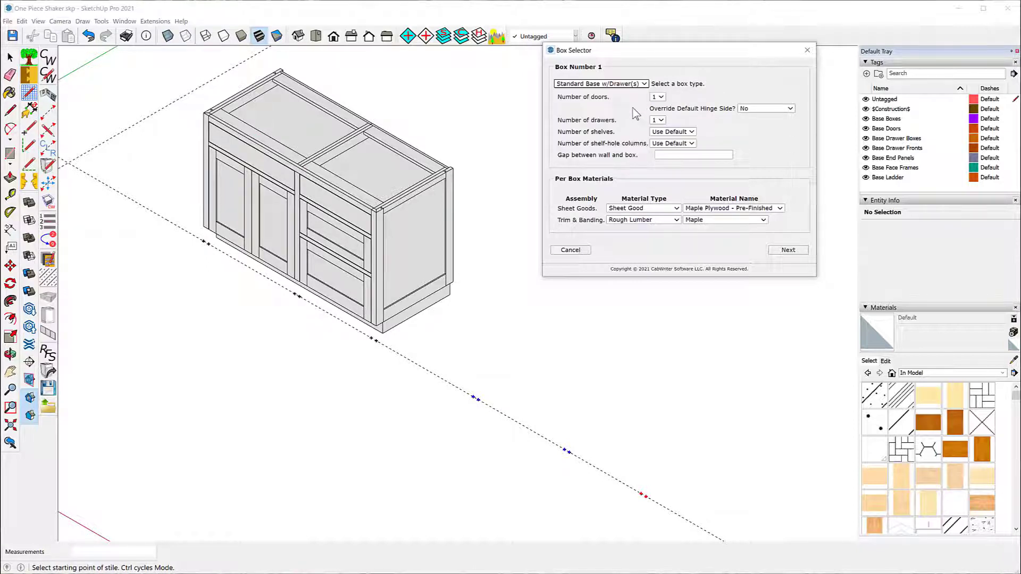
pyautogui.click(661, 97)
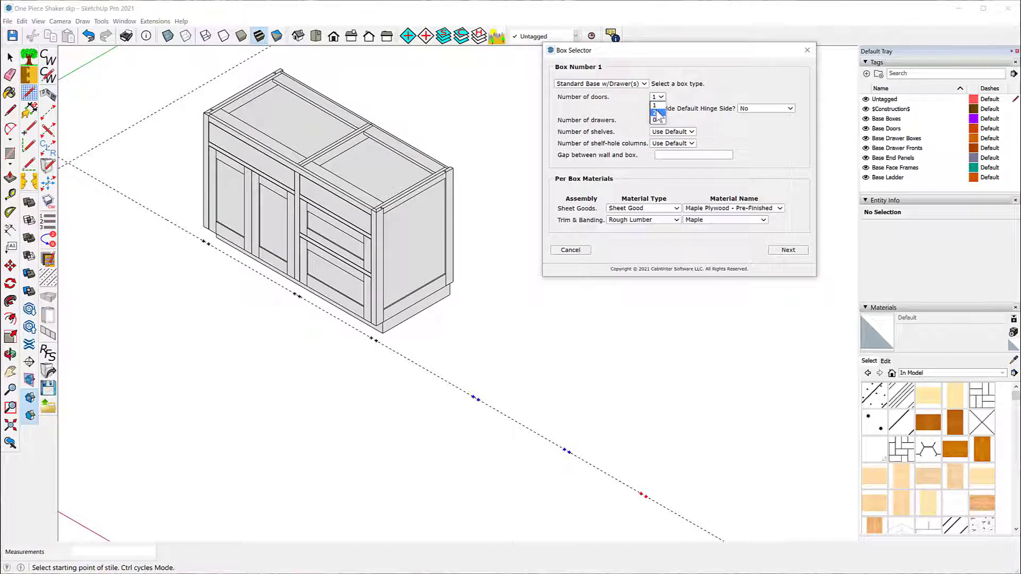
pyautogui.click(658, 113)
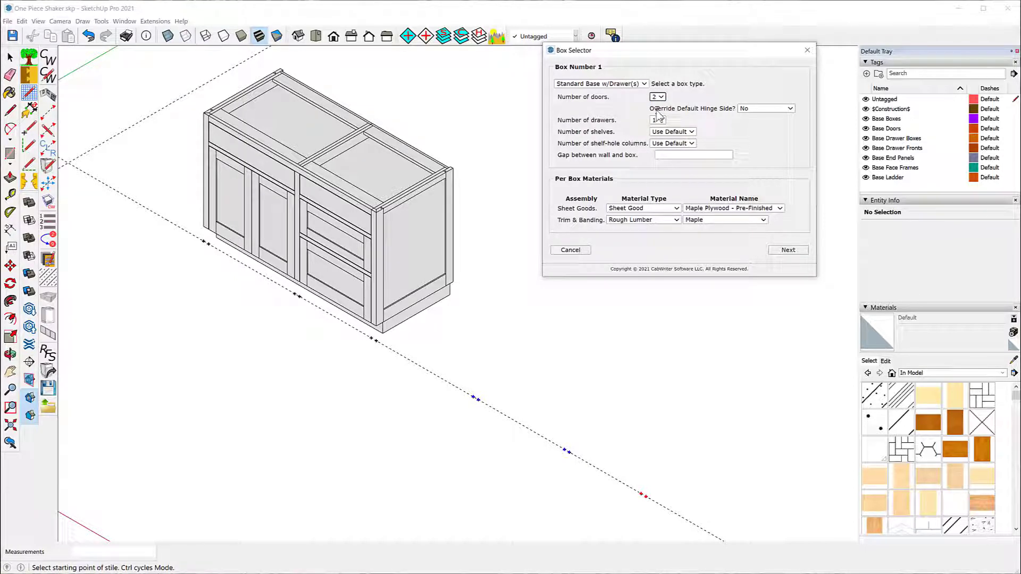
pyautogui.click(788, 250)
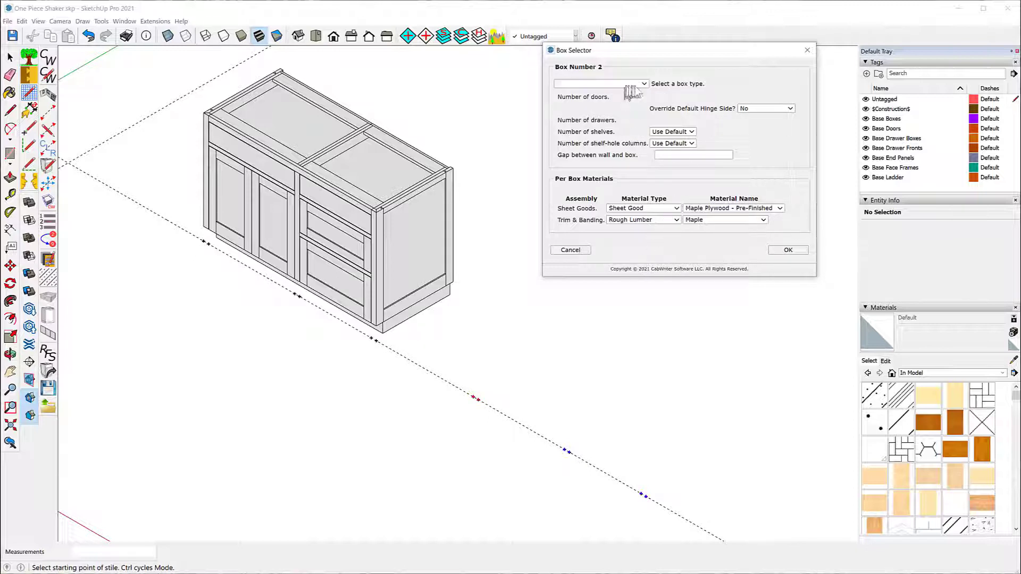
# - Define Box Number 2 as a Drawer Bank Base with 3 drawers and generate the new base cabinet
pyautogui.click(644, 83)
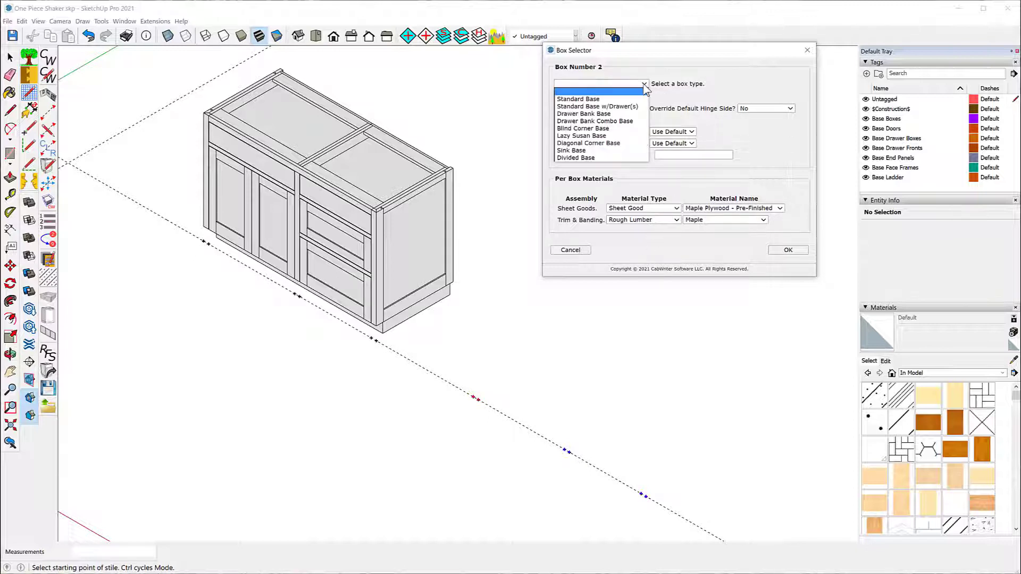
pyautogui.click(617, 115)
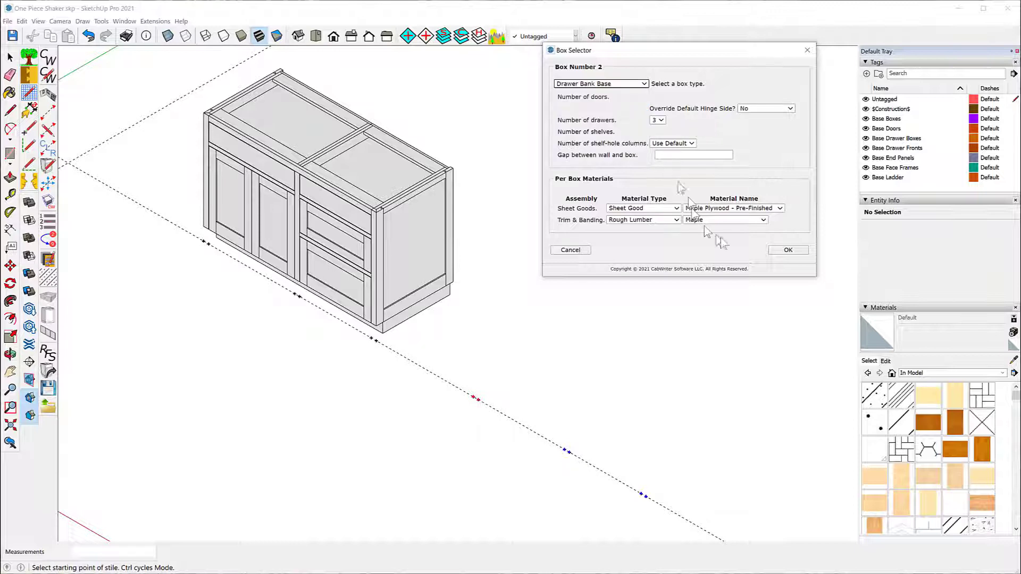
pyautogui.click(788, 250)
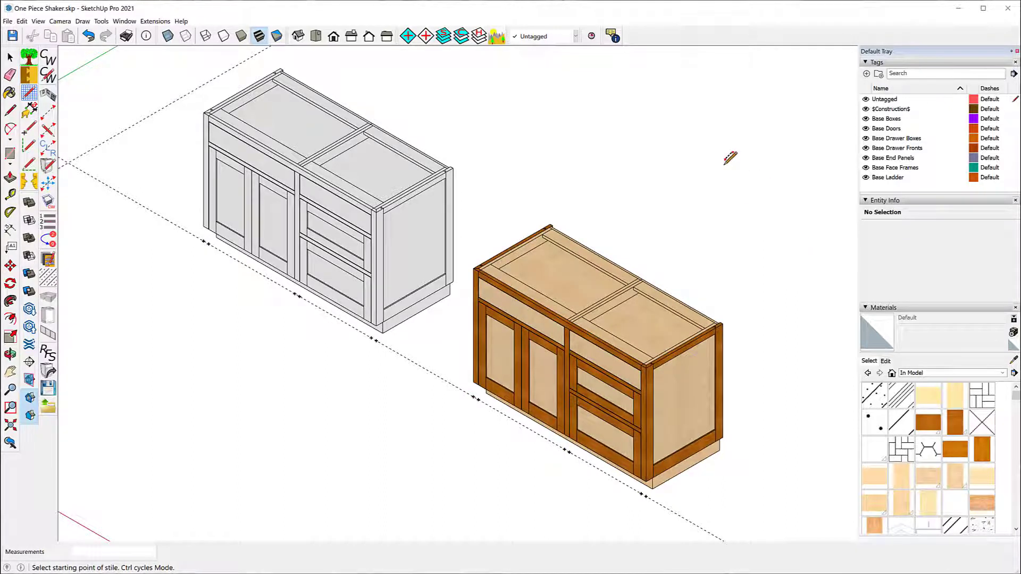
# - Examine the textures and grain direction on the new cabinet's drawer fronts, doors, face frame and end panel
pyautogui.scroll(4, 577, 367)
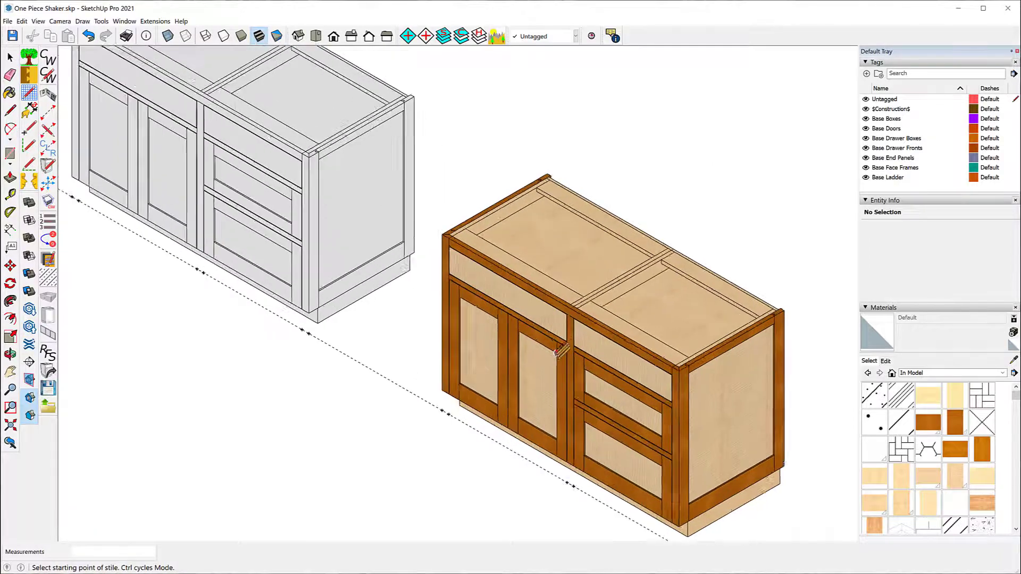
pyautogui.scroll(8, 529, 275)
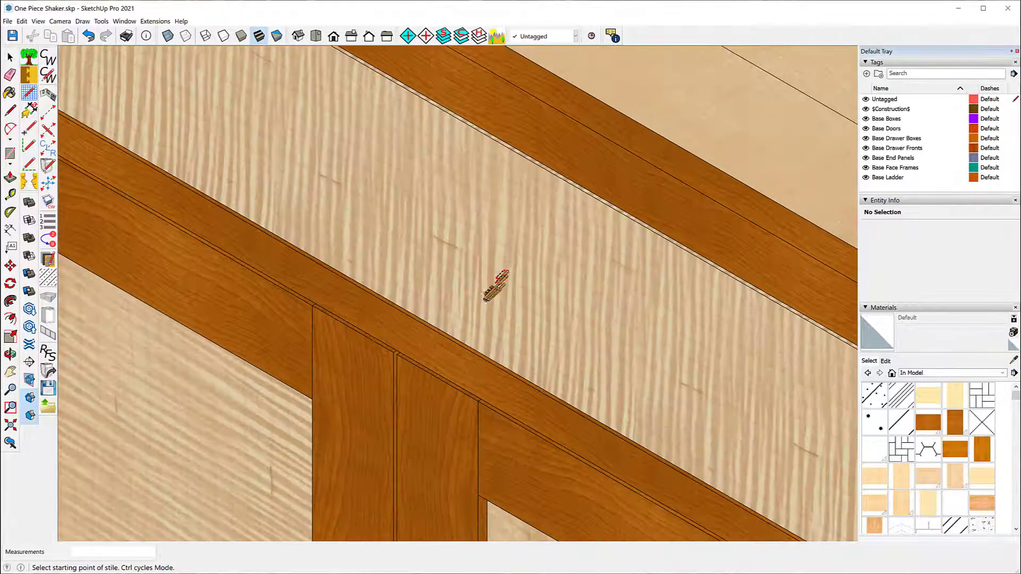
pyautogui.scroll(1, 459, 272)
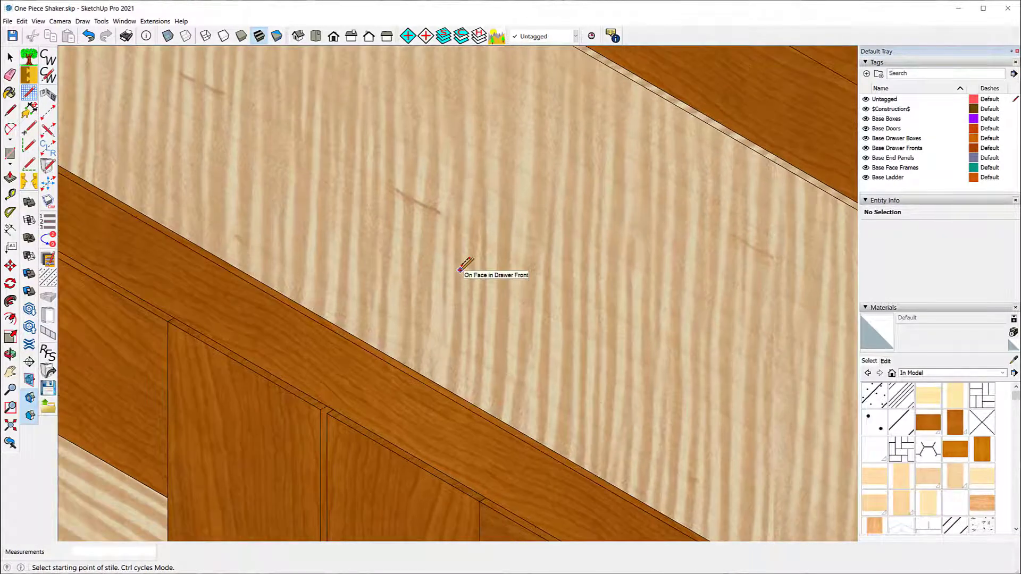
pyautogui.scroll(-4, 510, 159)
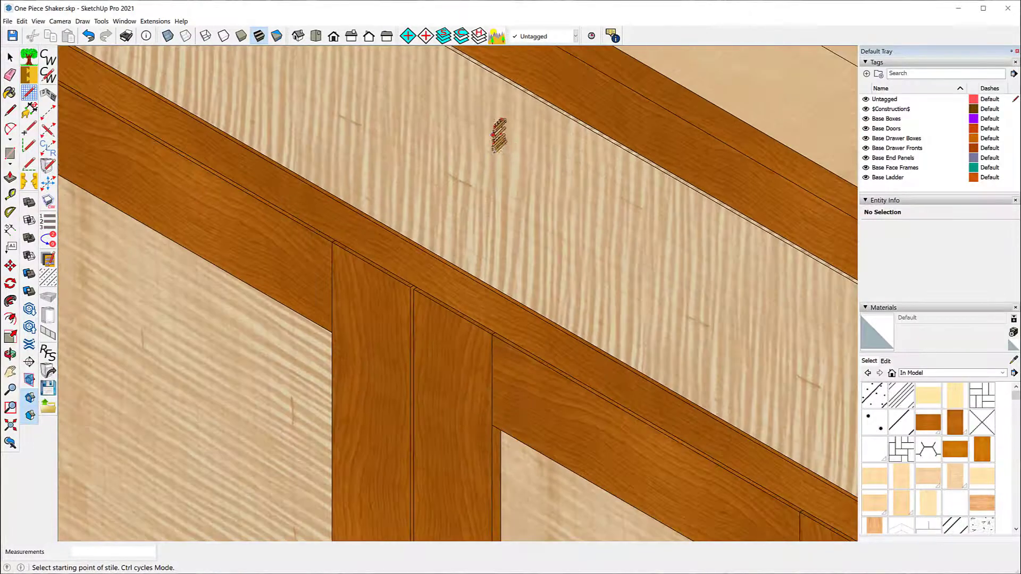
pyautogui.scroll(-6, 469, 147)
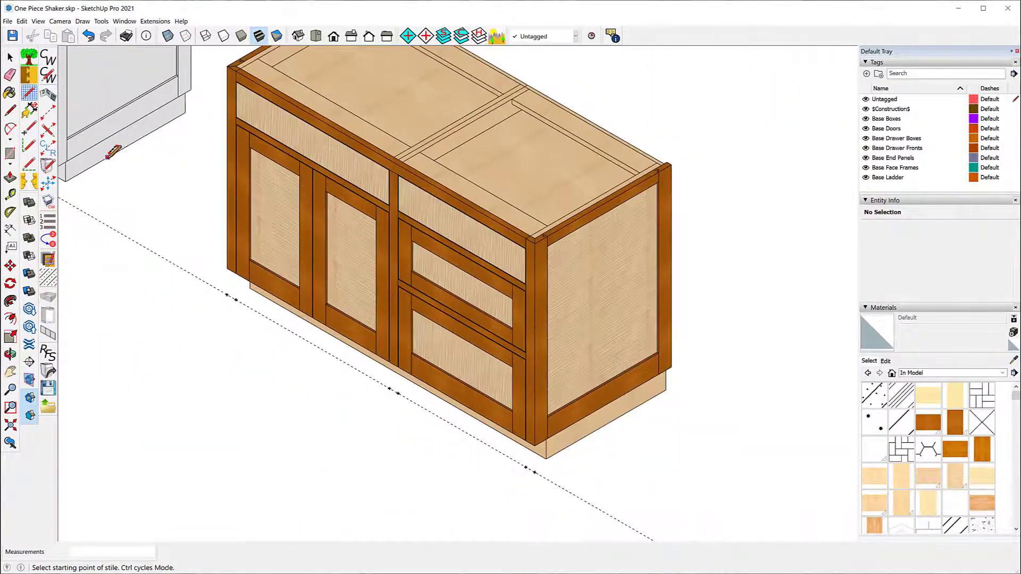
pyautogui.scroll(-1, 704, 335)
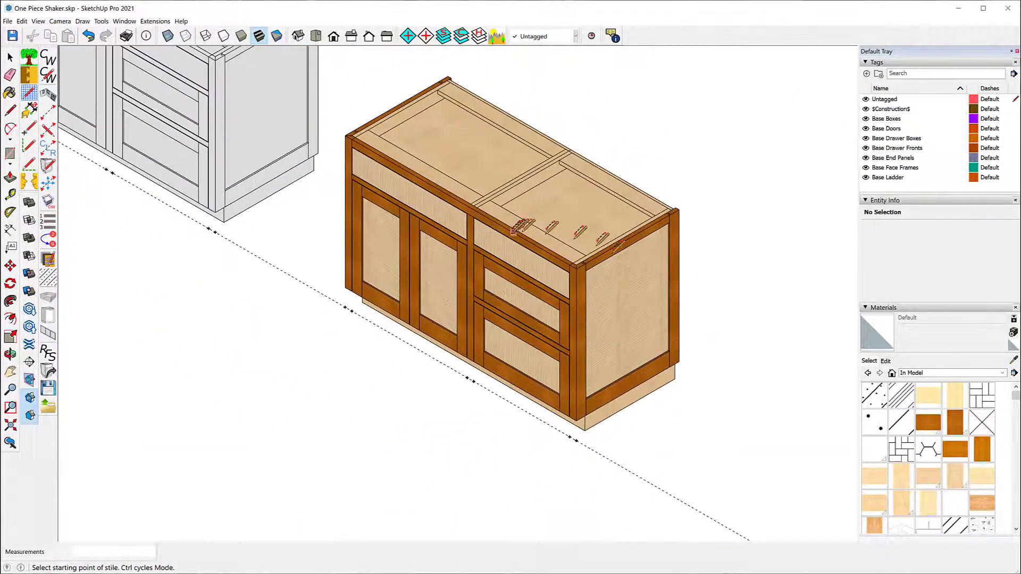
pyautogui.scroll(3, 420, 201)
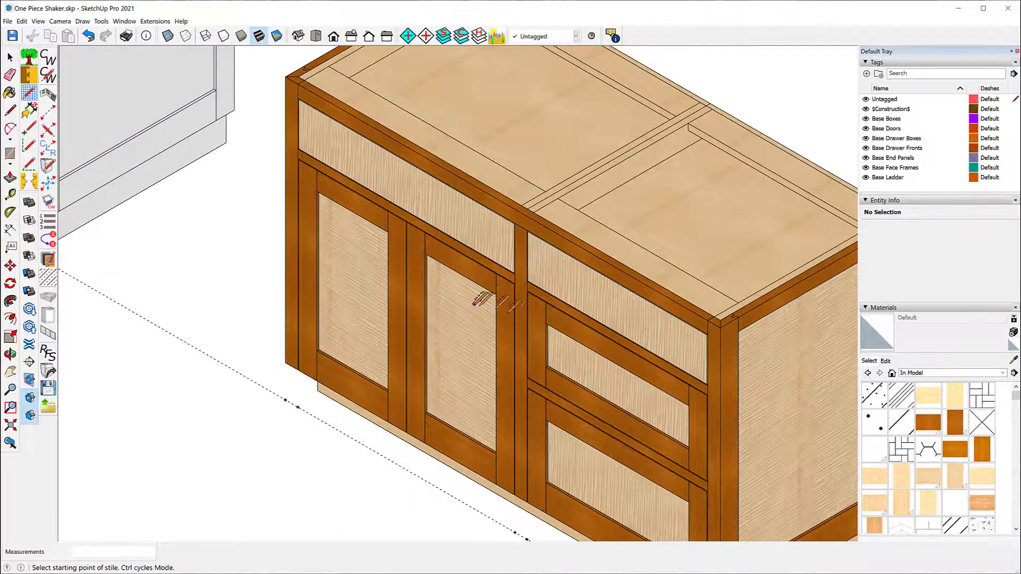
pyautogui.scroll(5, 497, 301)
pyautogui.scroll(4, 497, 302)
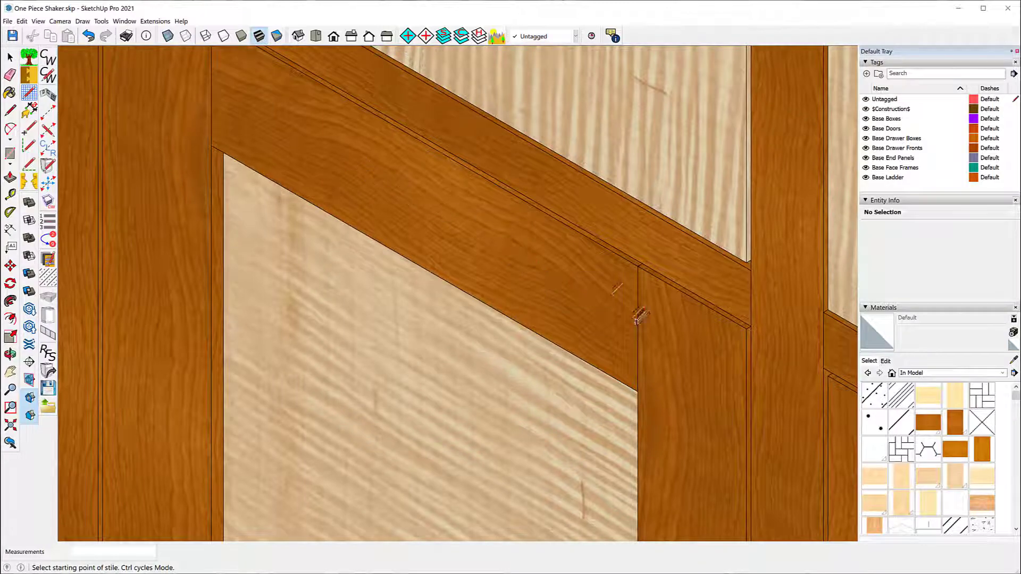
pyautogui.scroll(-4, 330, 114)
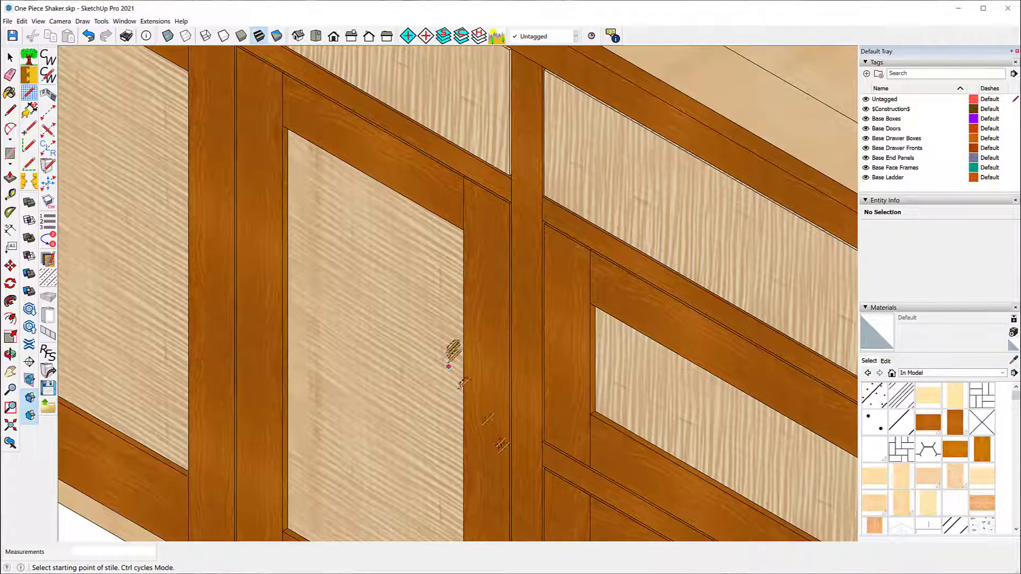
pyautogui.scroll(-2, 466, 377)
pyautogui.scroll(-3, 463, 379)
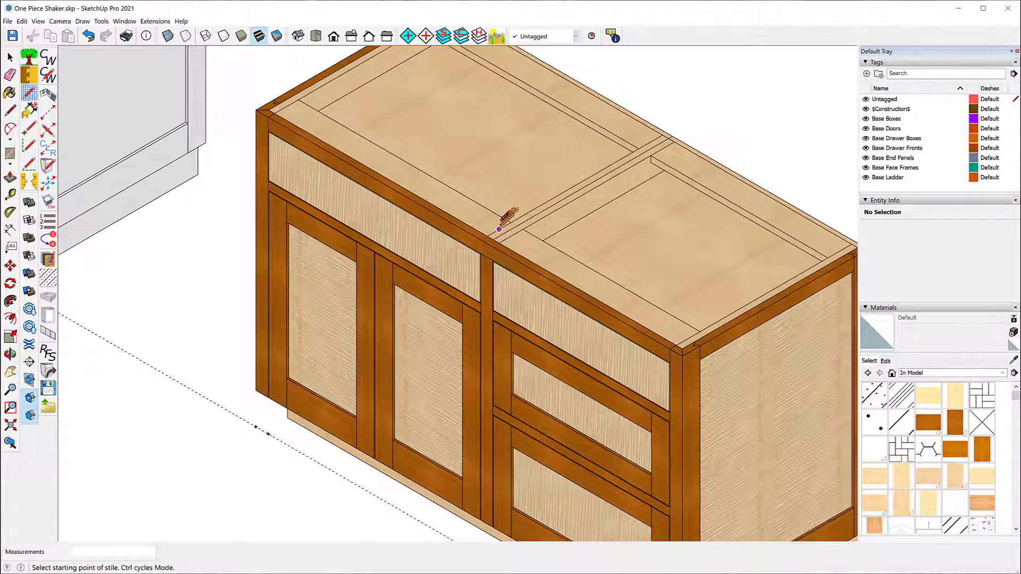
pyautogui.scroll(-1, 500, 216)
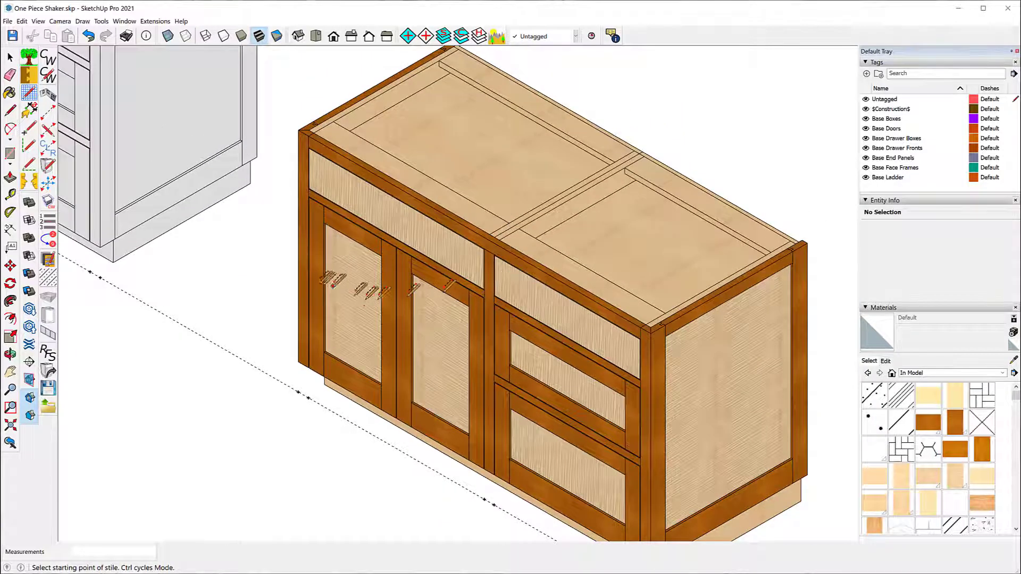
pyautogui.scroll(-1, 372, 277)
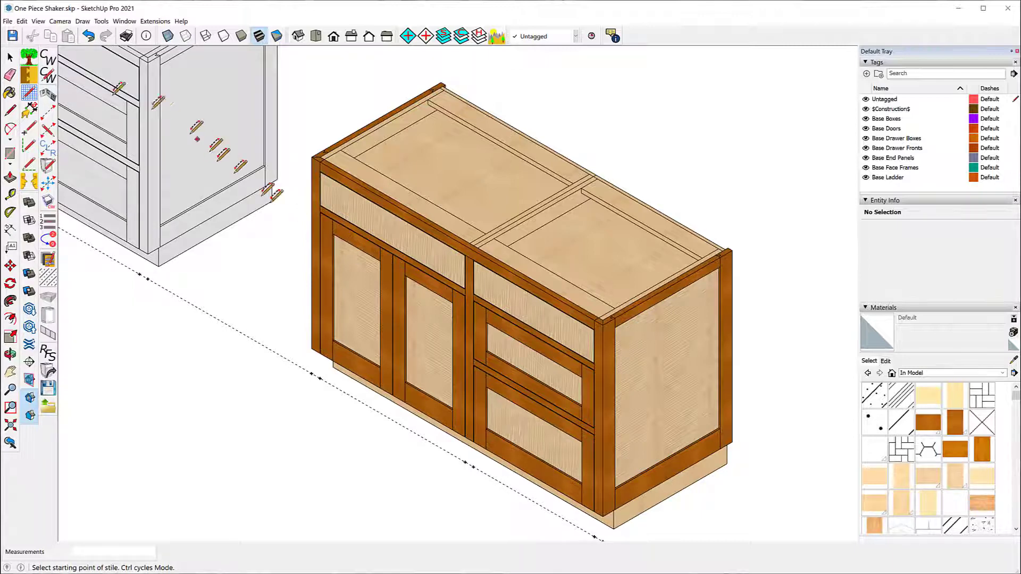
# - In the CabWriter material settings, set both the Frame's texture and material name to Walnut, and save and close the settings
pyautogui.click(47, 76)
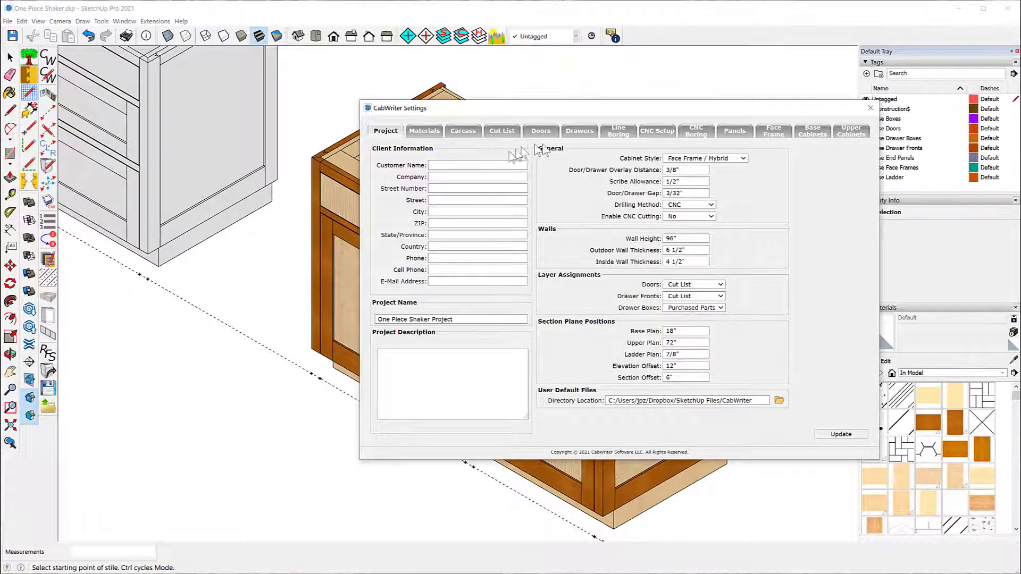
pyautogui.click(424, 131)
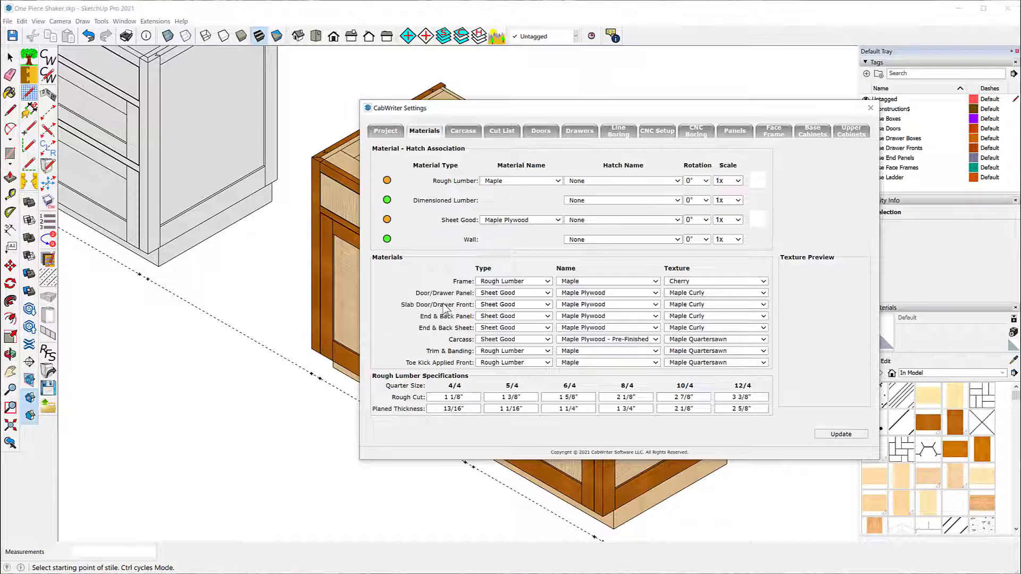
pyautogui.click(656, 282)
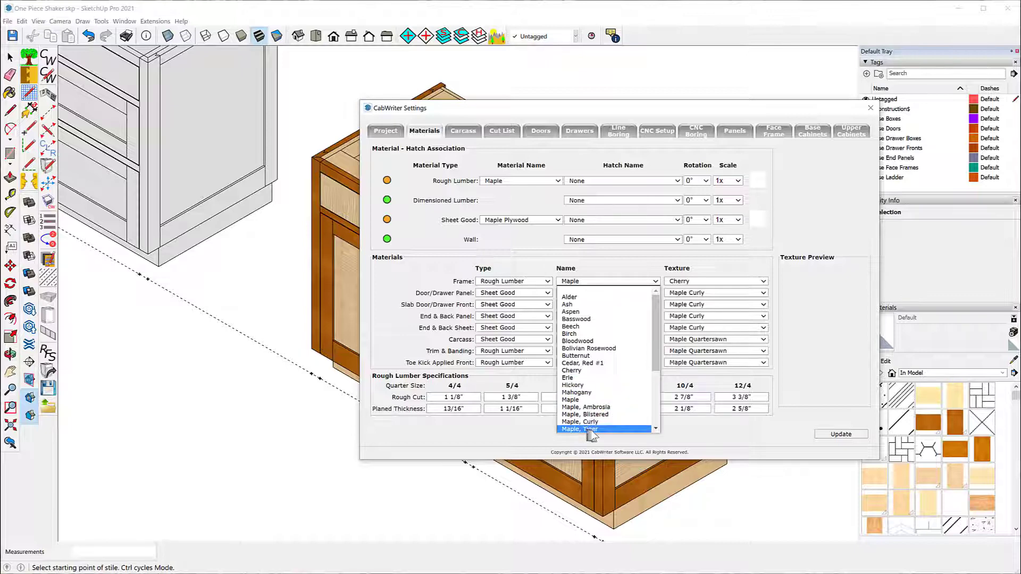
pyautogui.click(580, 393)
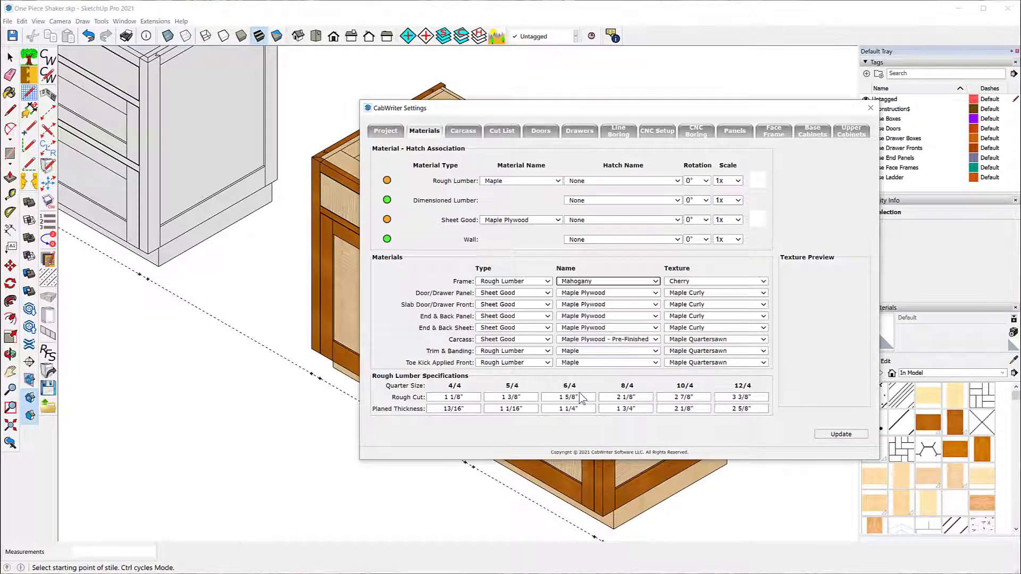
pyautogui.click(763, 281)
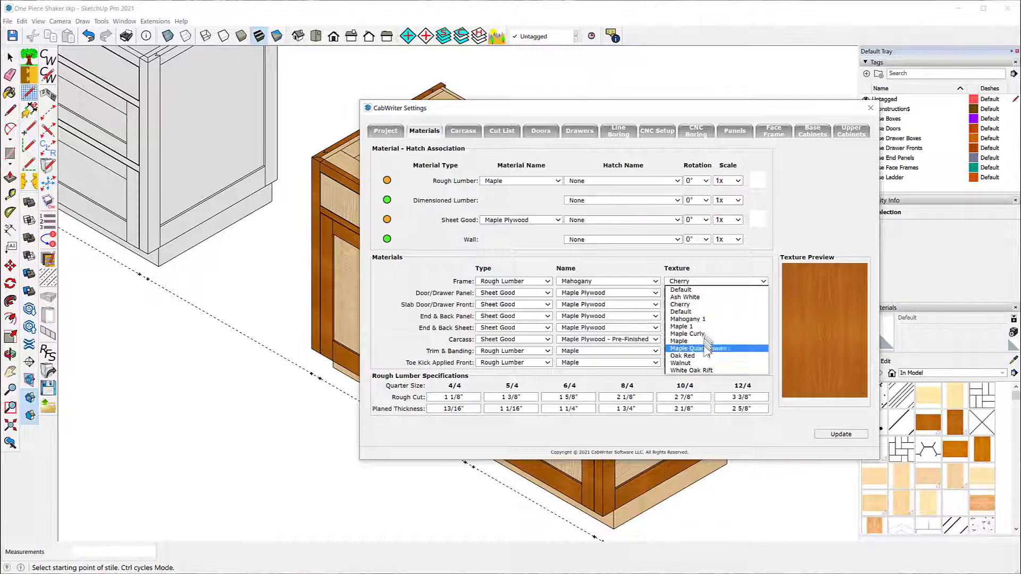
pyautogui.click(700, 365)
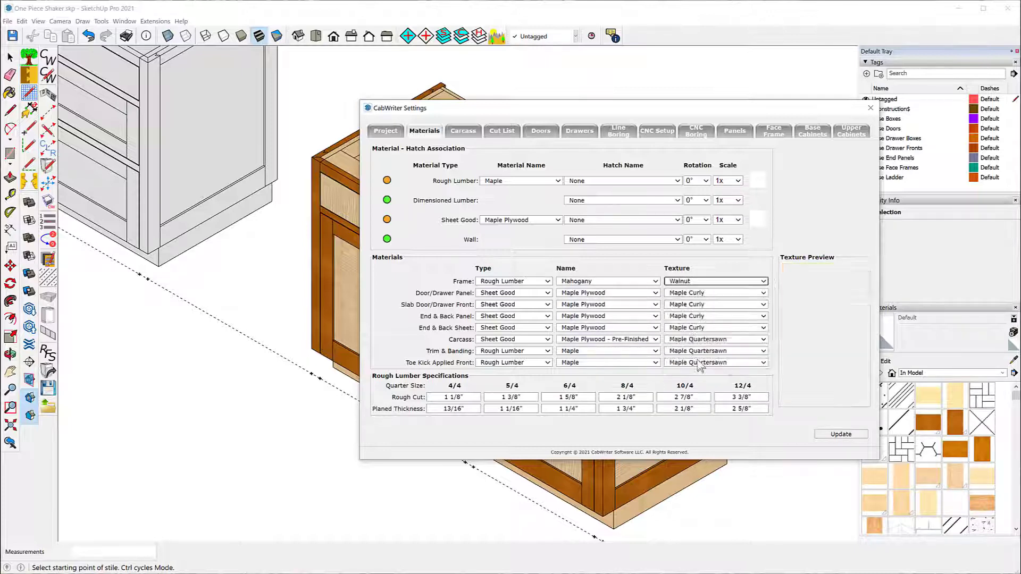
pyautogui.click(656, 282)
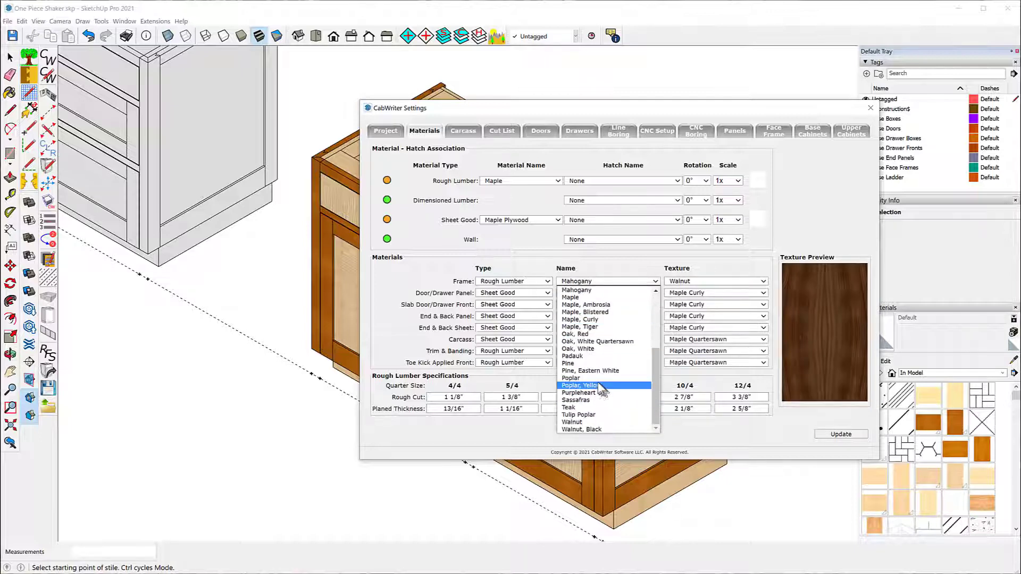
pyautogui.click(585, 422)
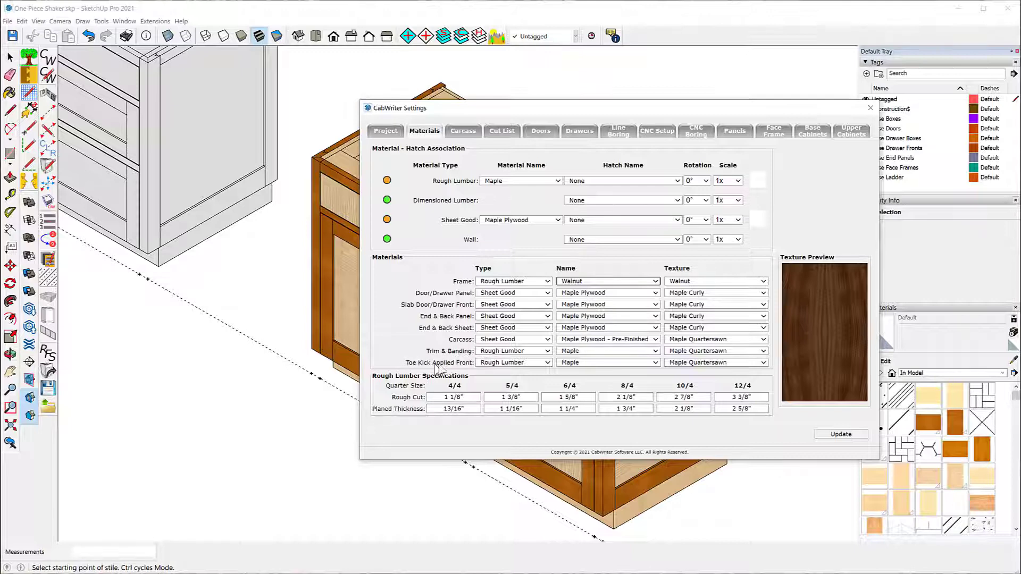
pyautogui.click(837, 435)
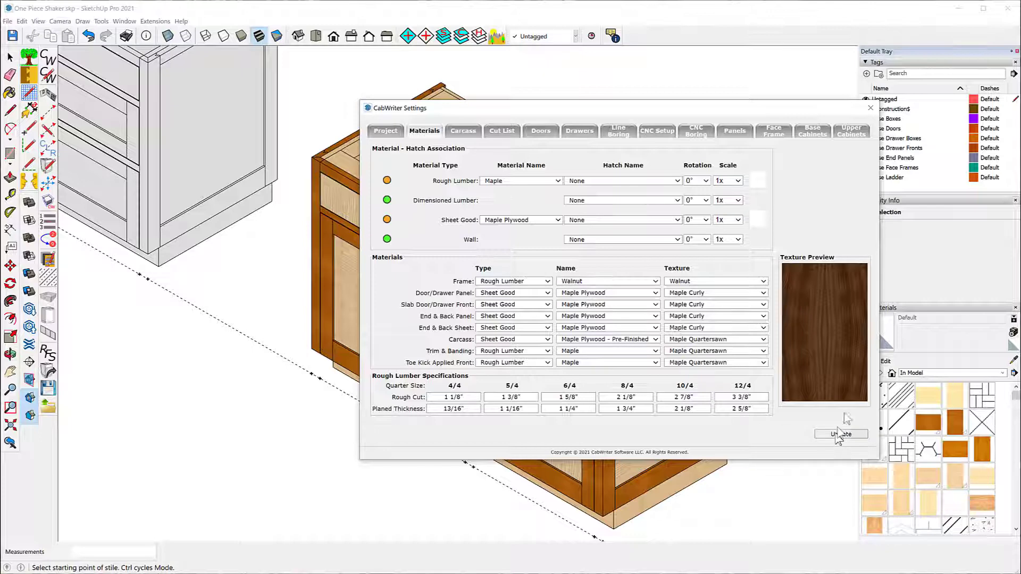
pyautogui.click(871, 109)
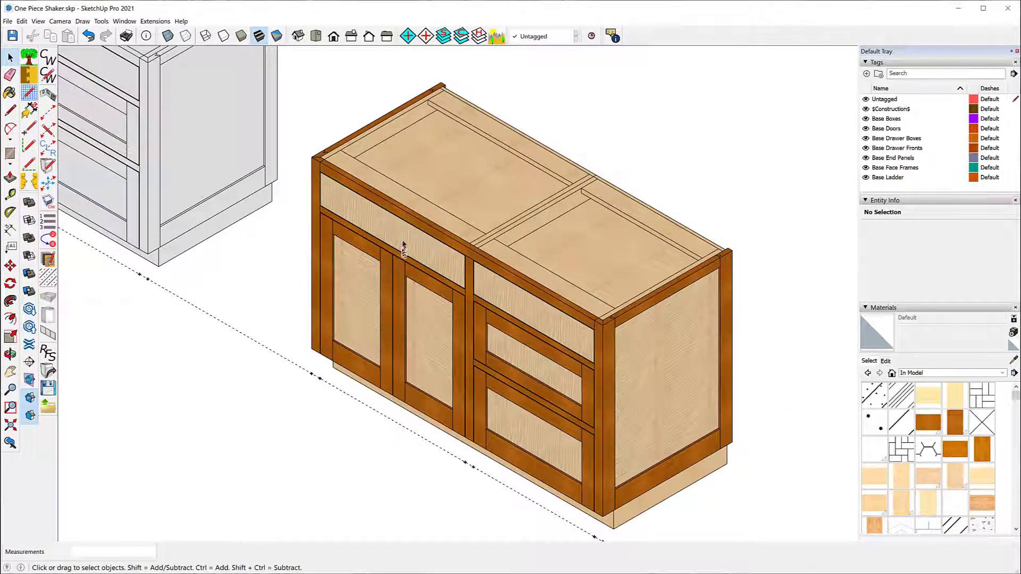
# - Redraw the textured cabinet through its drawer front, declining the cabinet's stored defaults so the current settings apply
pyautogui.click(403, 243)
pyautogui.rightClick(403, 243)
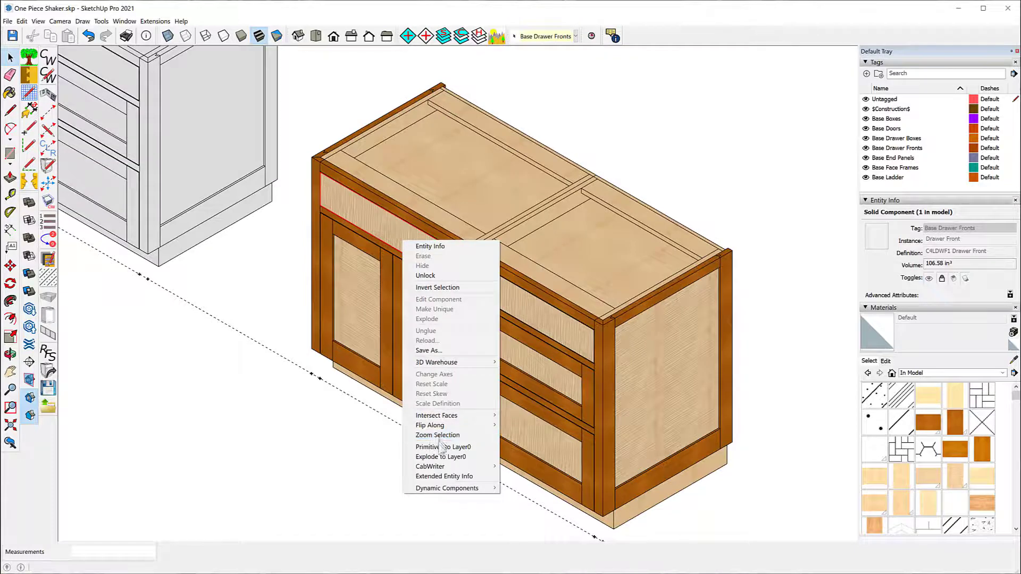
pyautogui.moveTo(442, 467)
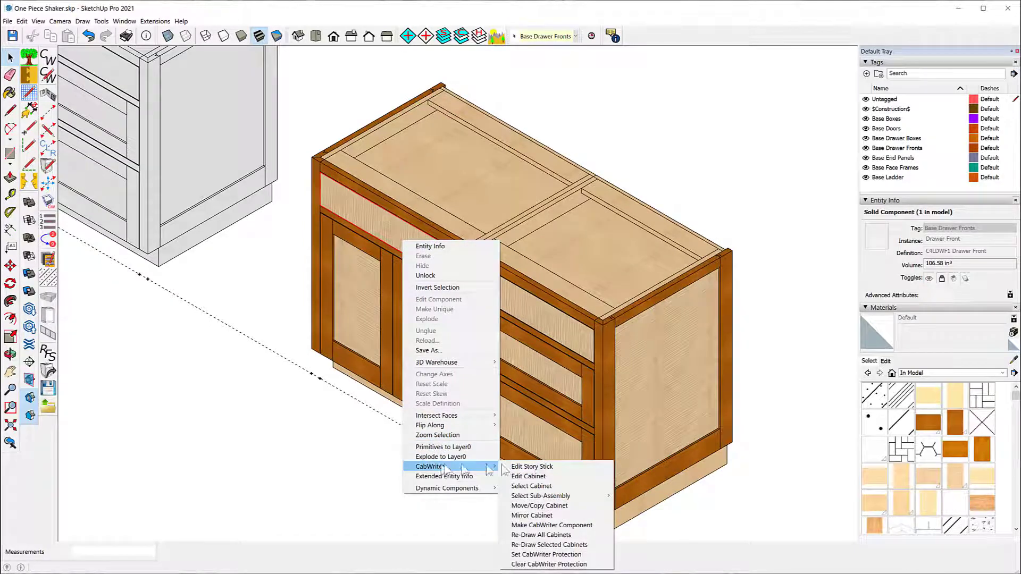
pyautogui.click(551, 546)
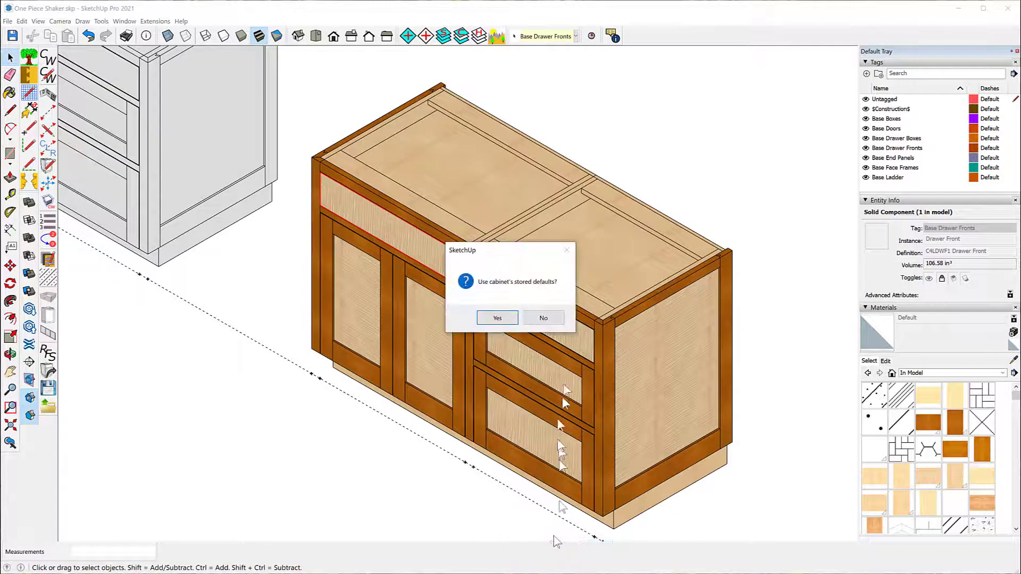
pyautogui.click(547, 315)
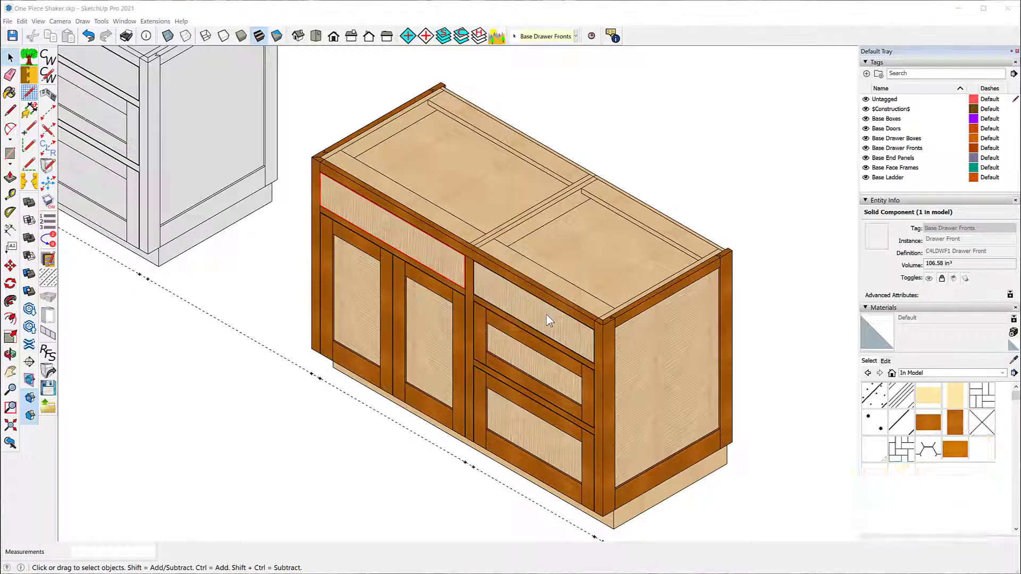
pyautogui.click(547, 315)
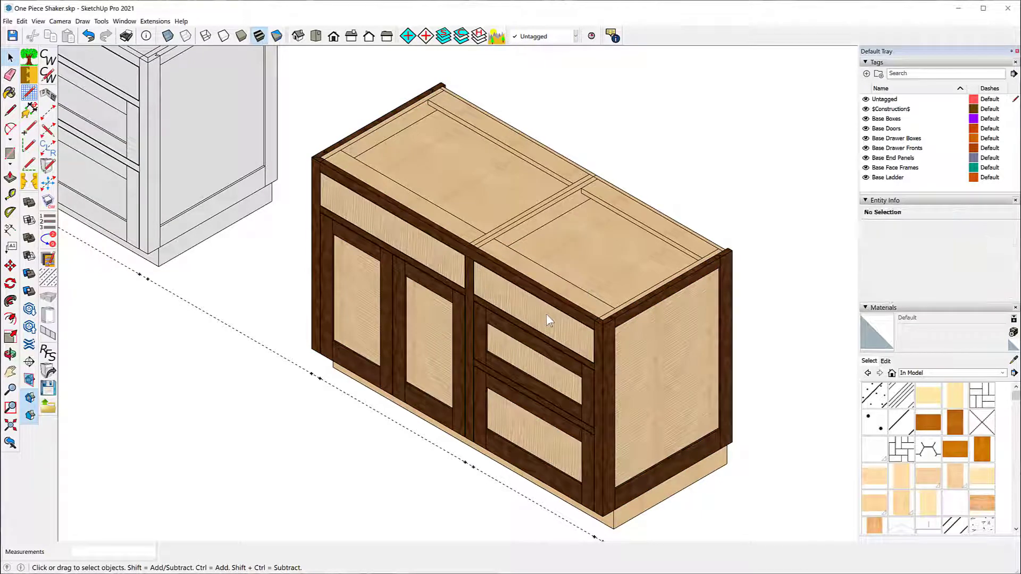
# - Inspect the grain on the redrawn cabinet's frame and undo the cabinet redraw
pyautogui.scroll(10, 497, 298)
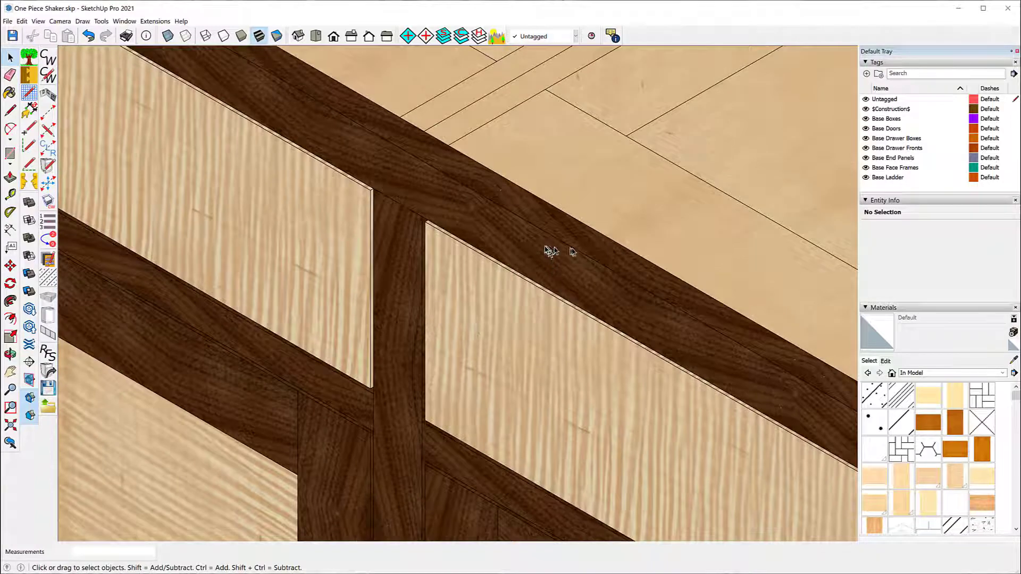
pyautogui.scroll(-12, 259, 212)
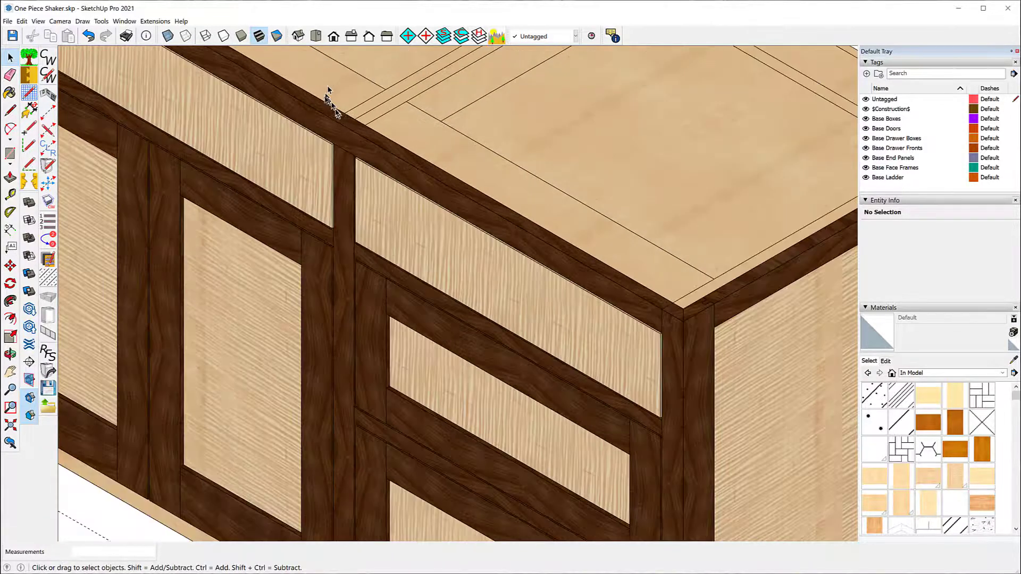
pyautogui.scroll(-3, 328, 334)
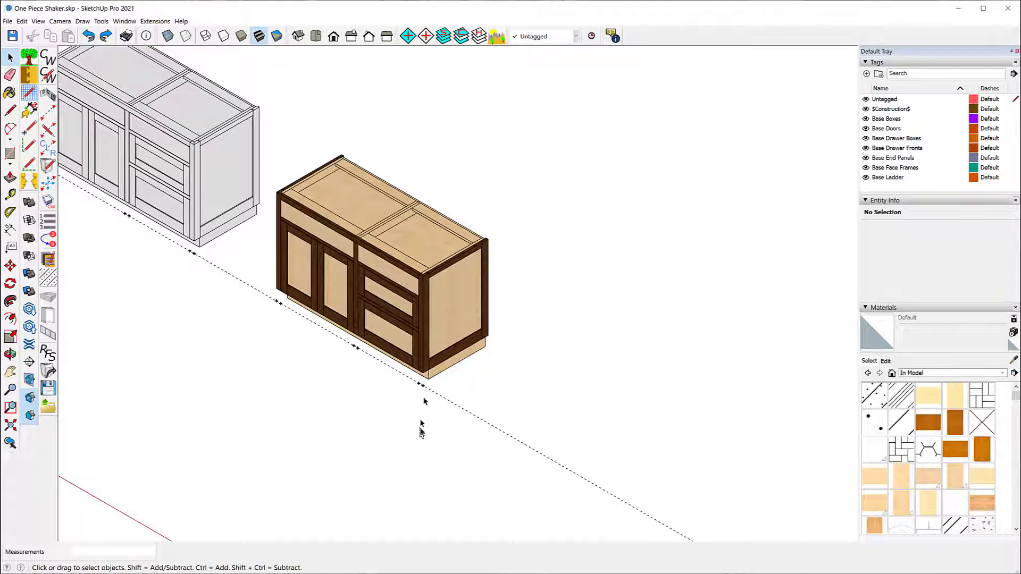
pyautogui.scroll(2, 428, 406)
pyautogui.scroll(-5, 519, 407)
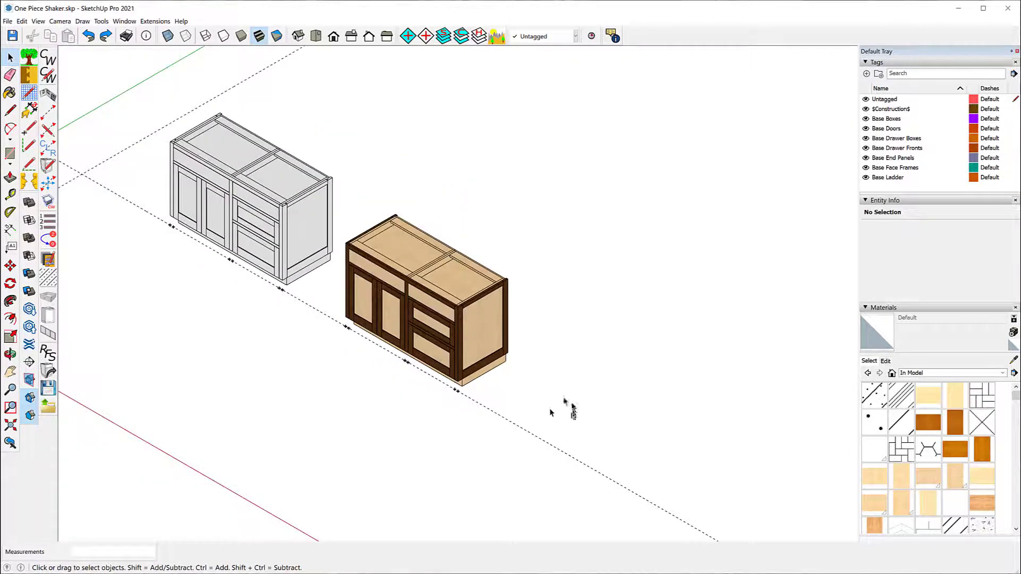
pyautogui.click(87, 36)
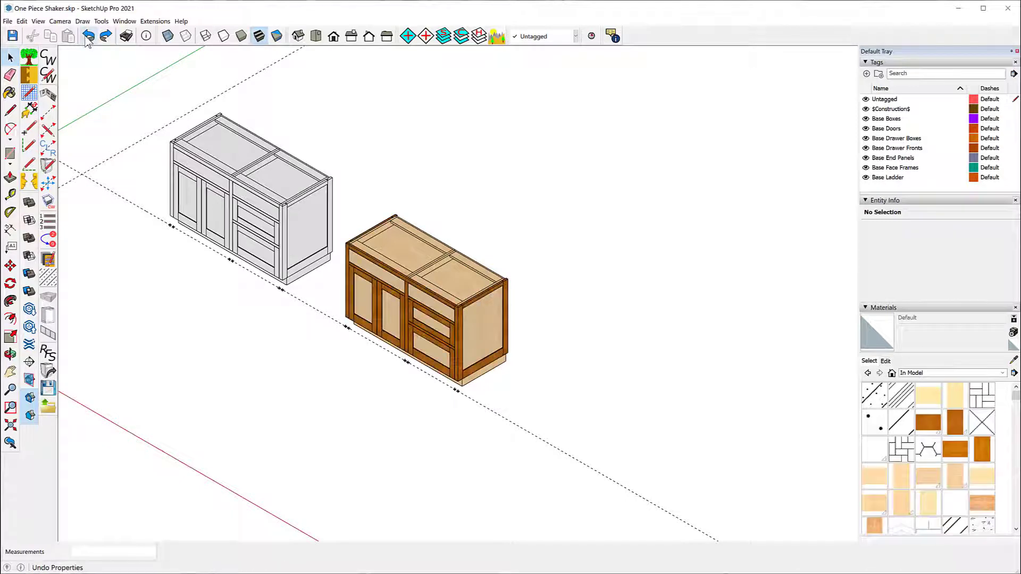
# - Load the textured cabinet's stored defaults into the CabWriter settings through its back, review the material settings and close them
pyautogui.scroll(2, 120, 97)
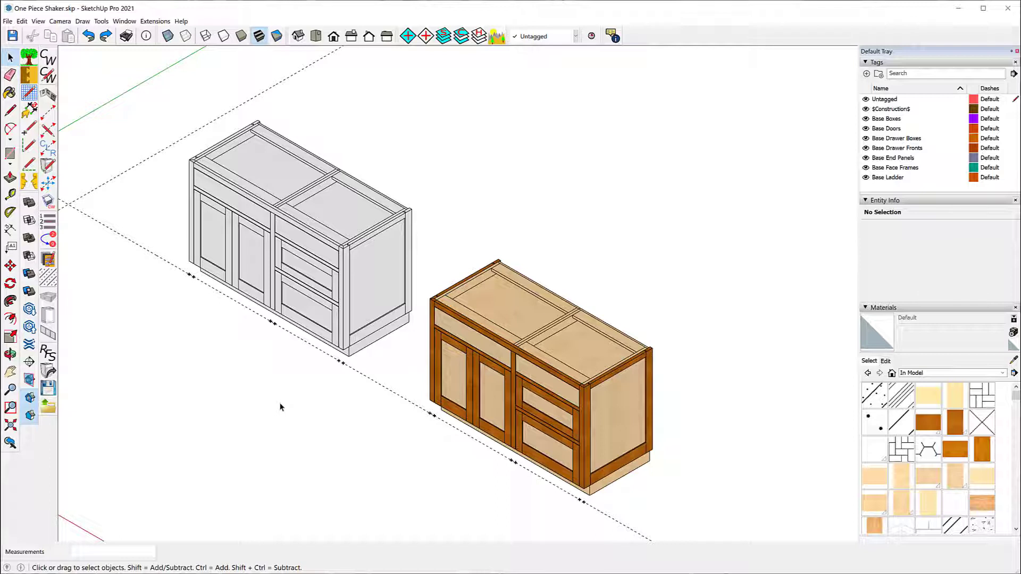
pyautogui.click(620, 334)
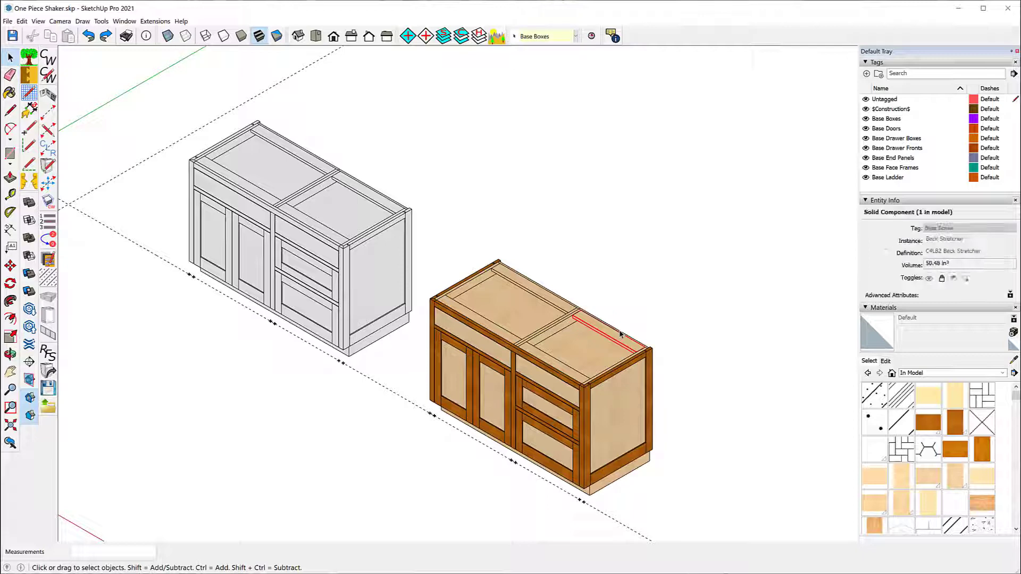
pyautogui.scroll(3, 621, 334)
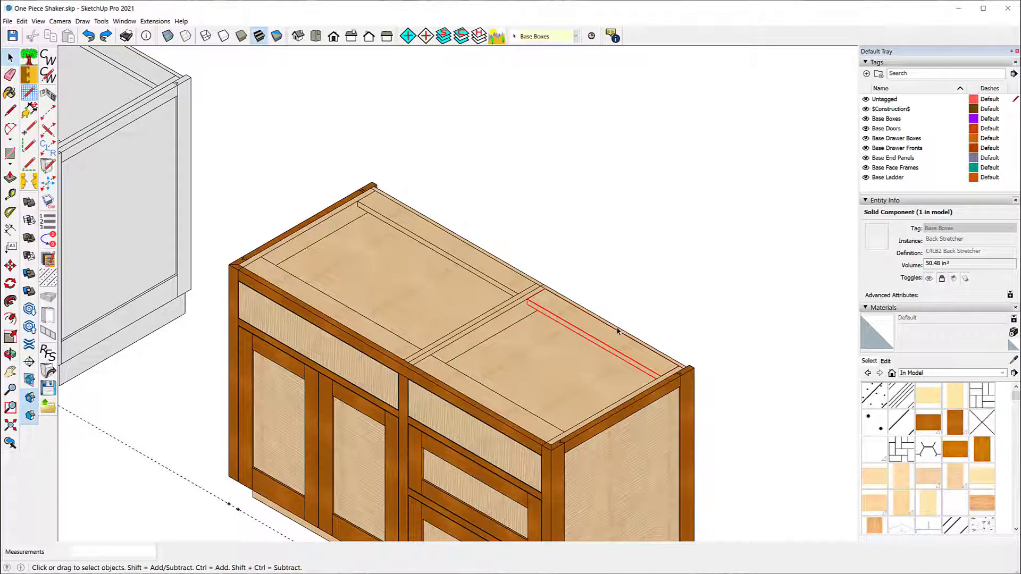
pyautogui.click(618, 330)
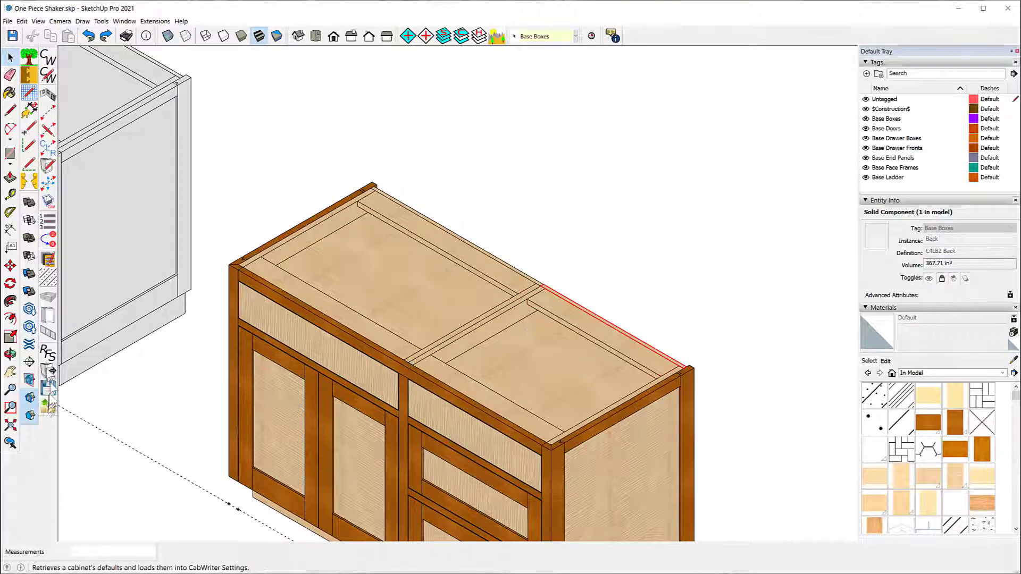
pyautogui.click(49, 374)
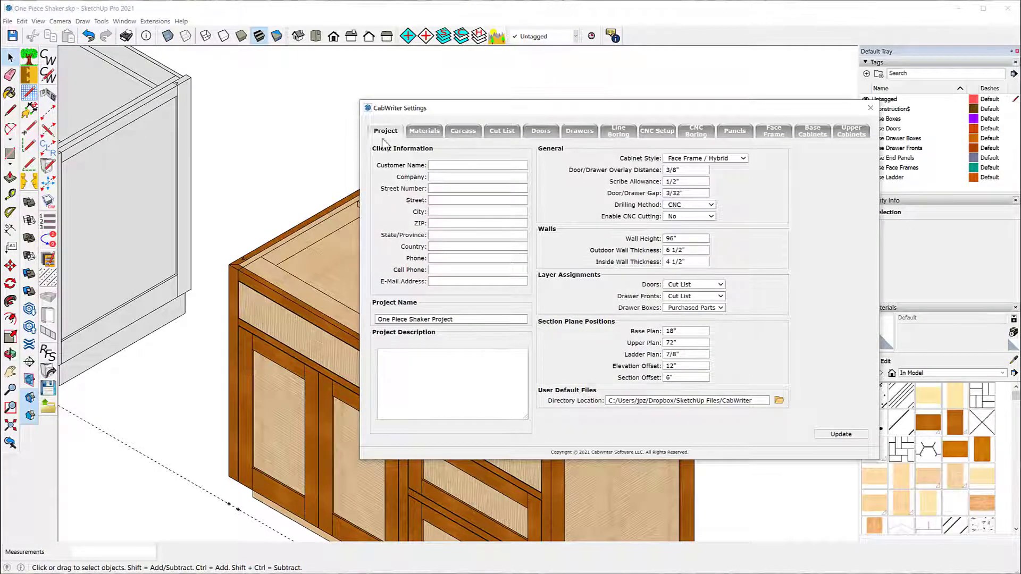
pyautogui.click(424, 130)
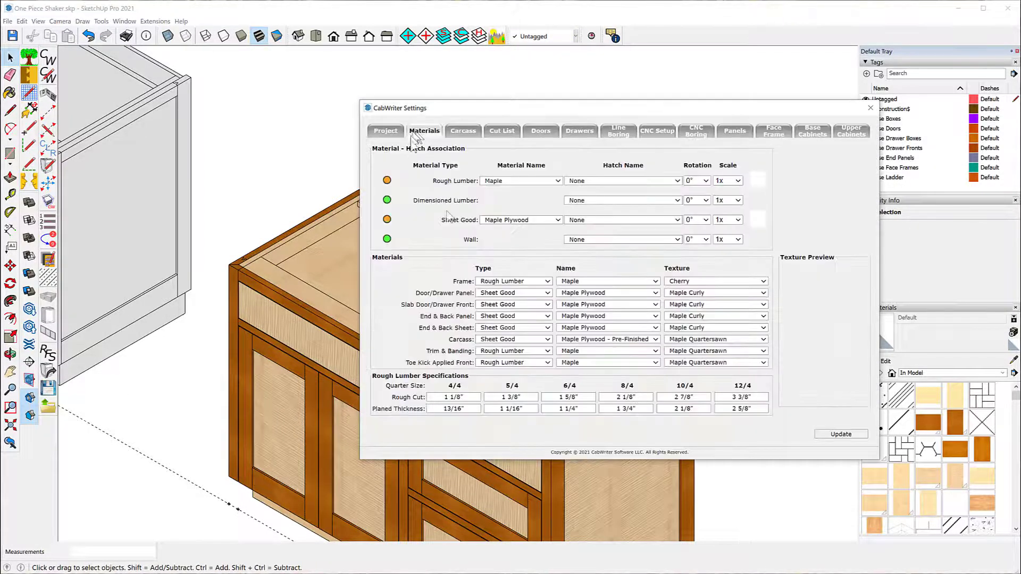
pyautogui.click(869, 107)
# - Try redrawing the untextured cabinet through its upper drawer front, declining its stored defaults, and undo the redraw
pyautogui.scroll(-5, 675, 200)
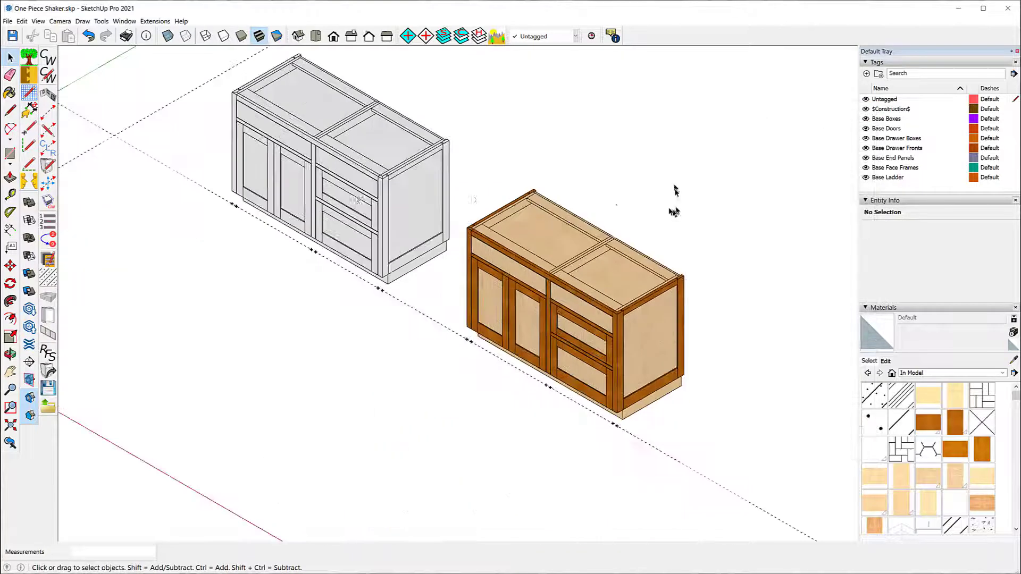
pyautogui.click(336, 171)
pyautogui.rightClick(335, 170)
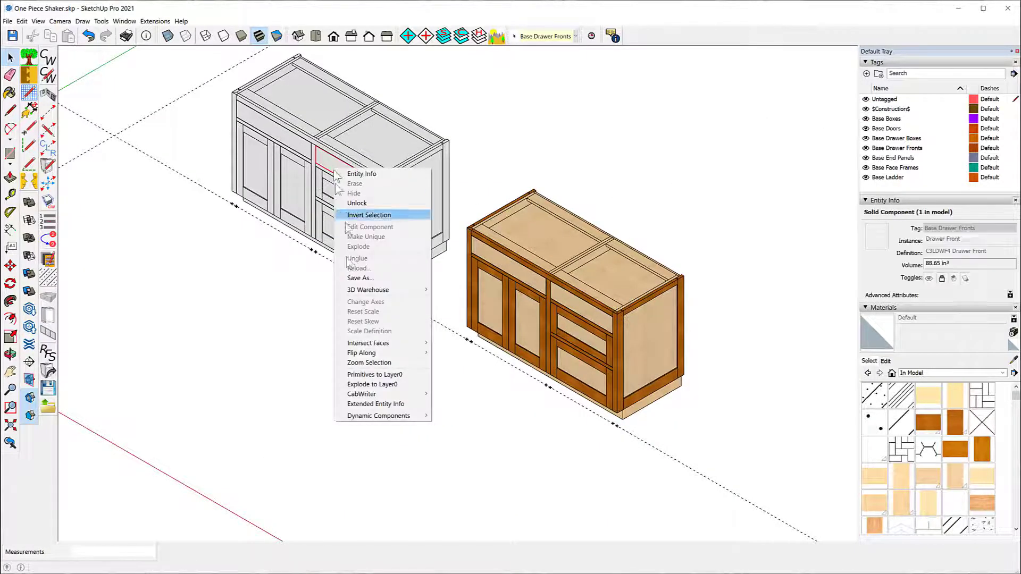
pyautogui.moveTo(369, 394)
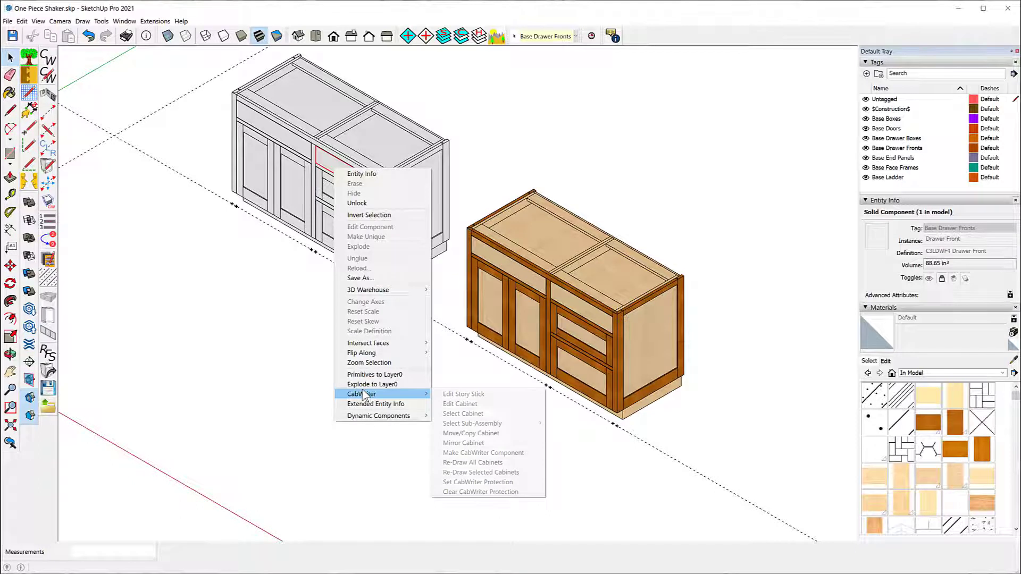
pyautogui.click(451, 475)
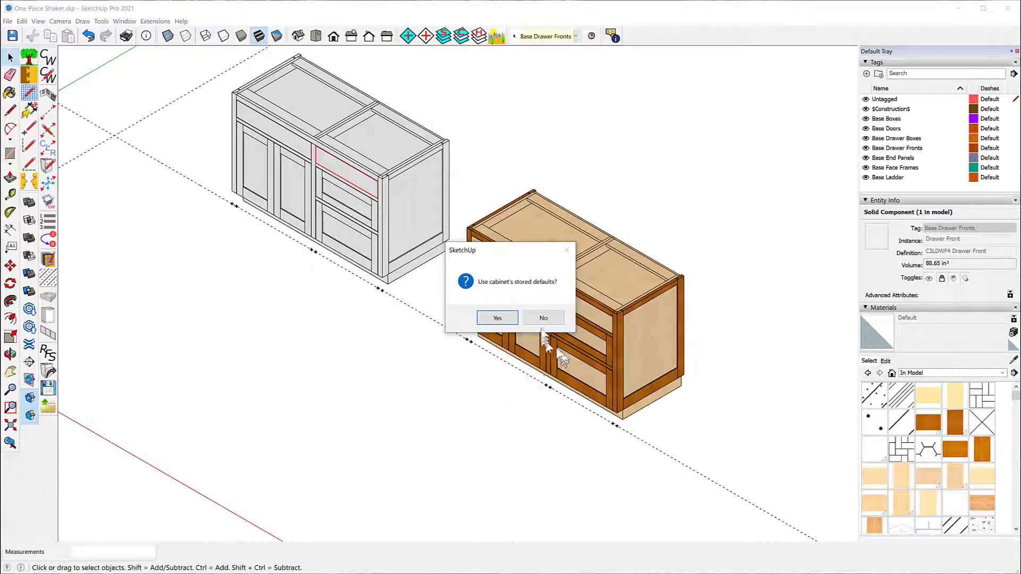
pyautogui.click(542, 318)
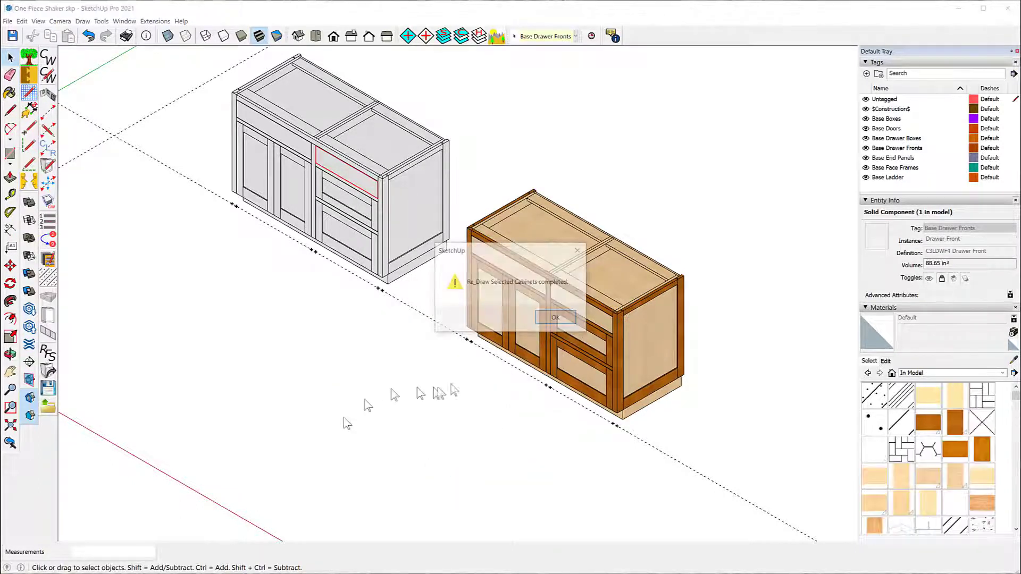
pyautogui.click(555, 317)
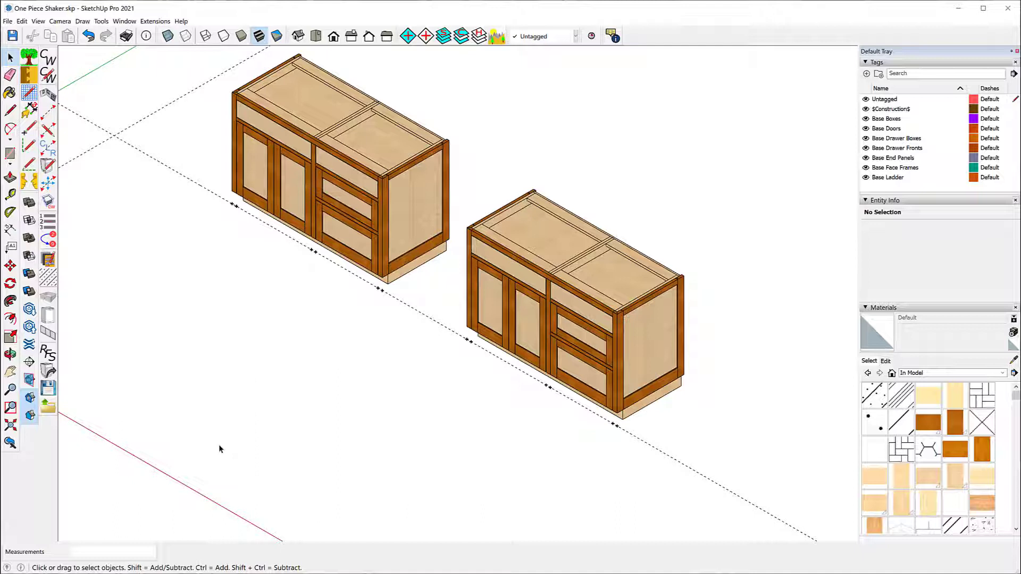
pyautogui.click(85, 37)
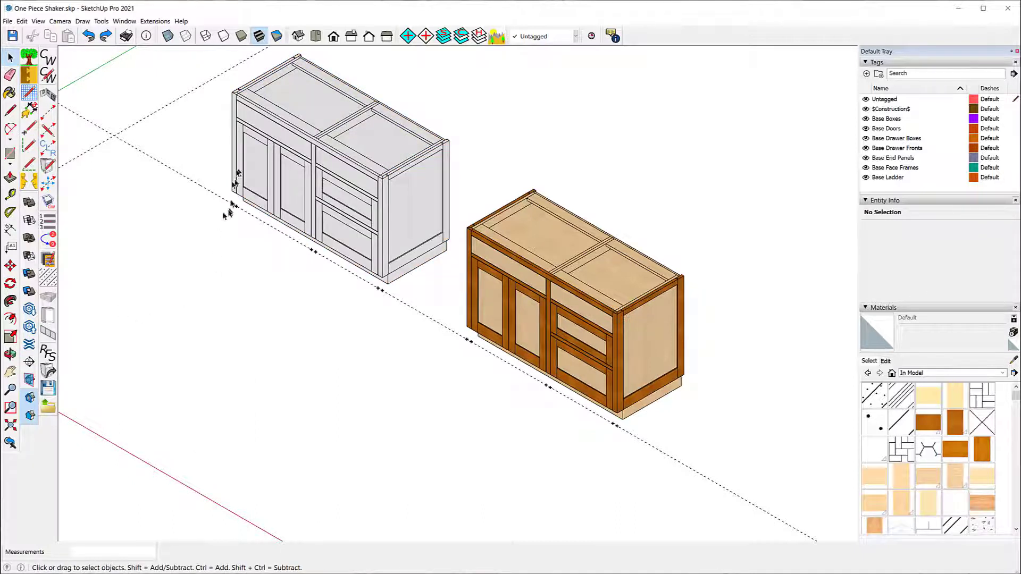
# - Apply Texture Selection to the untextured cabinet's two top drawer fronts and inspect their grain up close
pyautogui.click(284, 142)
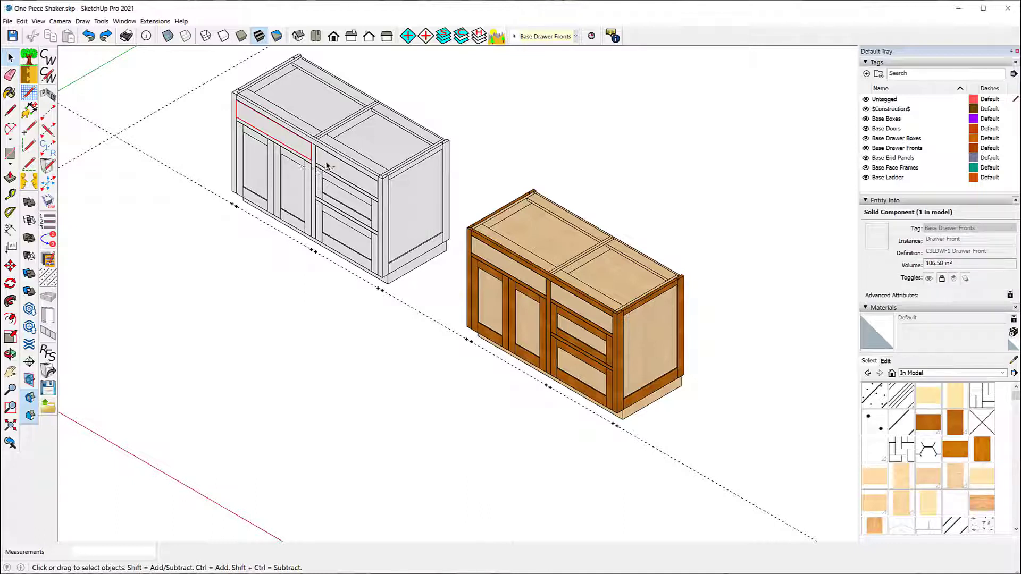
pyautogui.click(82, 21)
pyautogui.moveTo(101, 64)
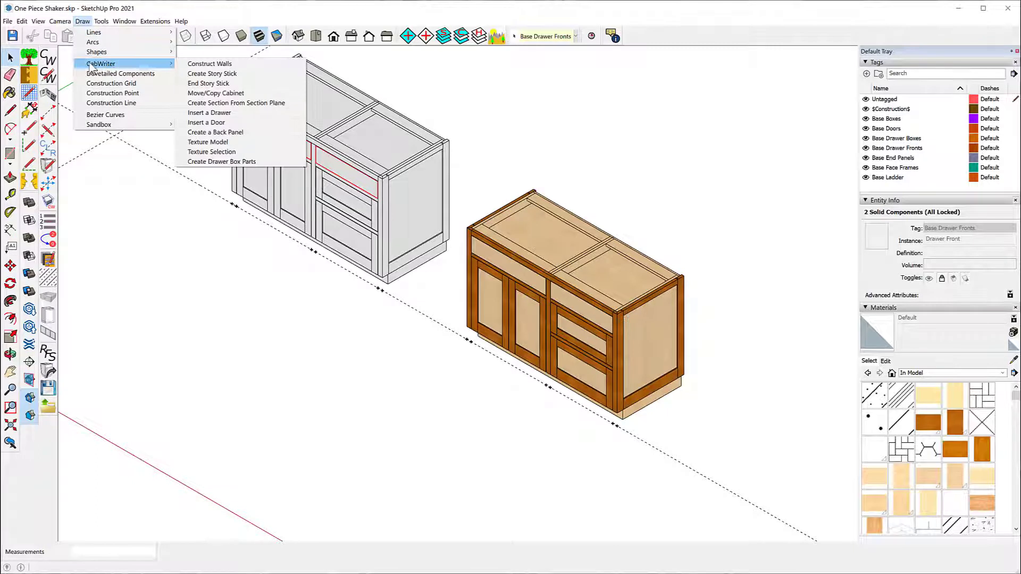
pyautogui.click(223, 154)
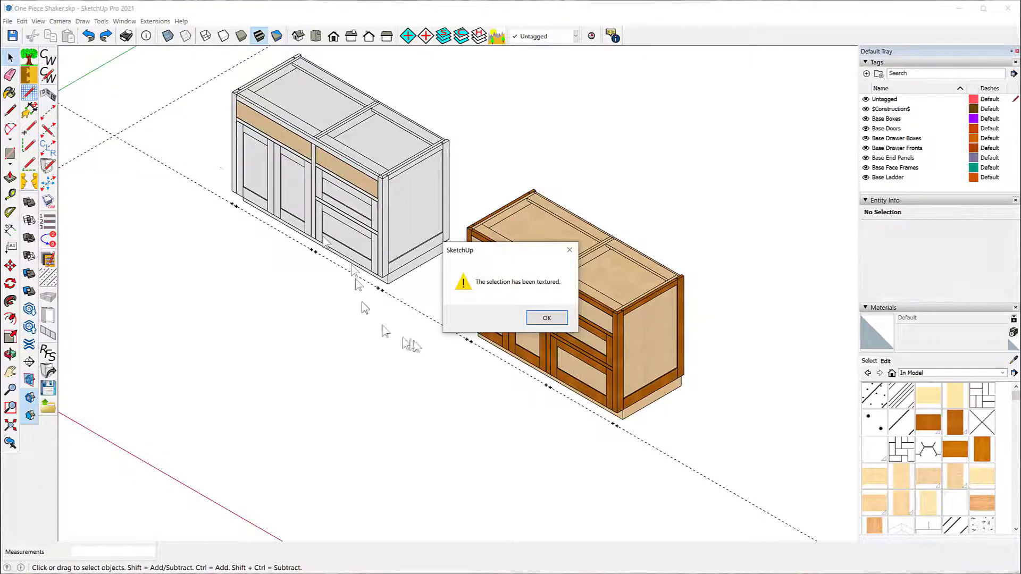
pyautogui.click(545, 318)
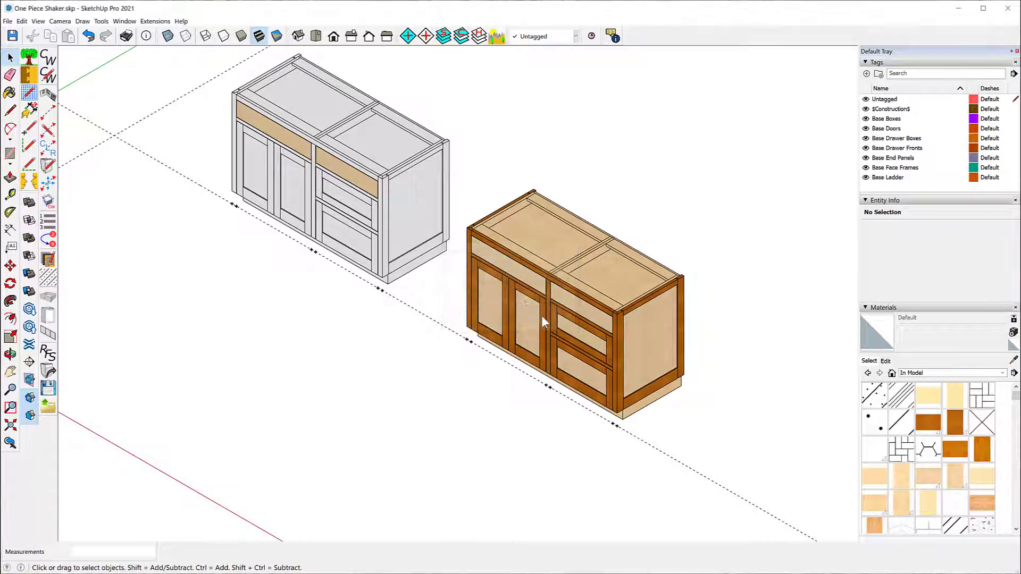
pyautogui.scroll(5, 293, 143)
pyautogui.scroll(3, 418, 190)
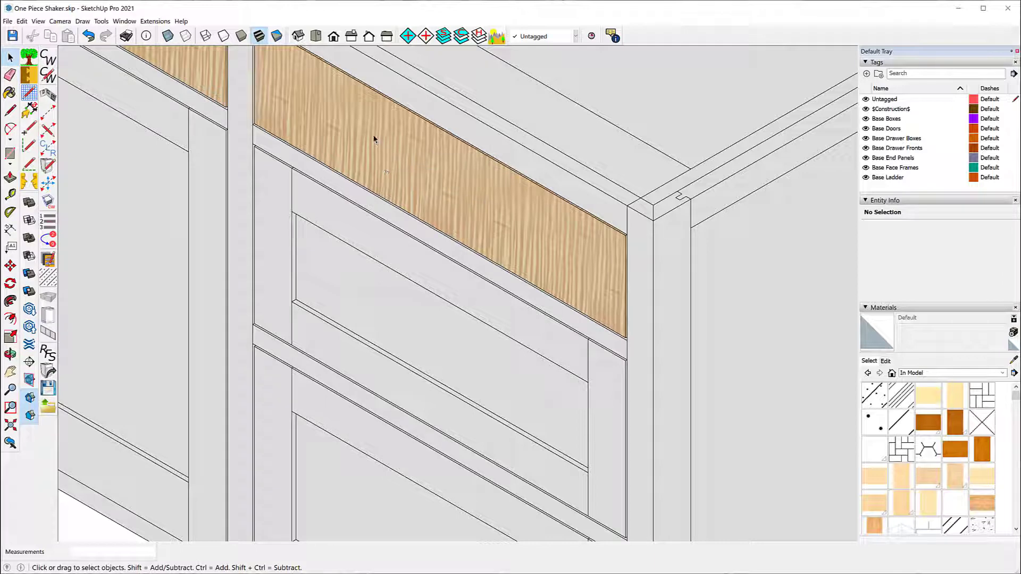
# - Apply the CabWriter textures to all cabinets at once with the Texture Model command
pyautogui.scroll(-6, 373, 139)
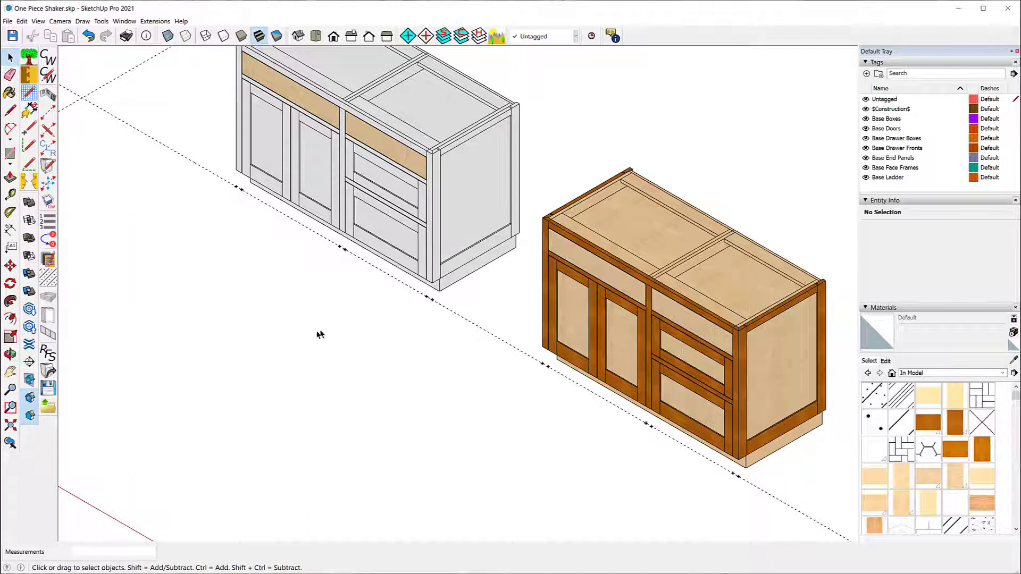
pyautogui.scroll(-3, 305, 388)
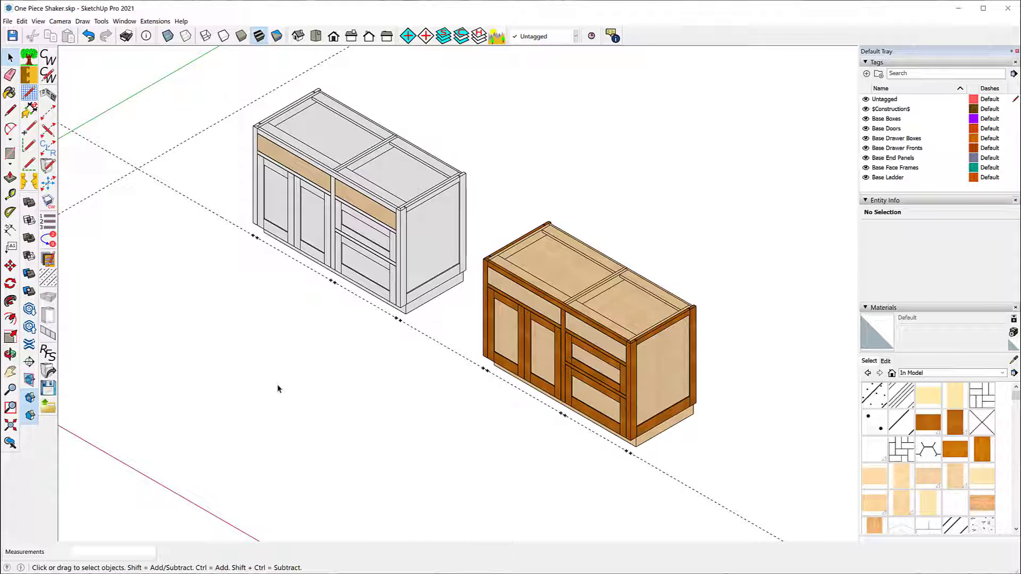
pyautogui.click(101, 21)
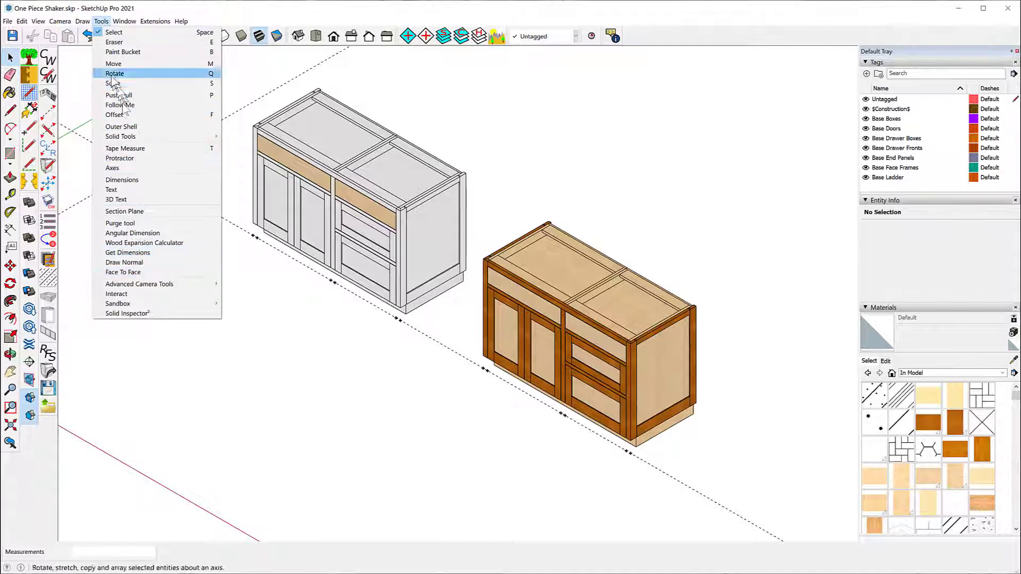
pyautogui.moveTo(59, 22)
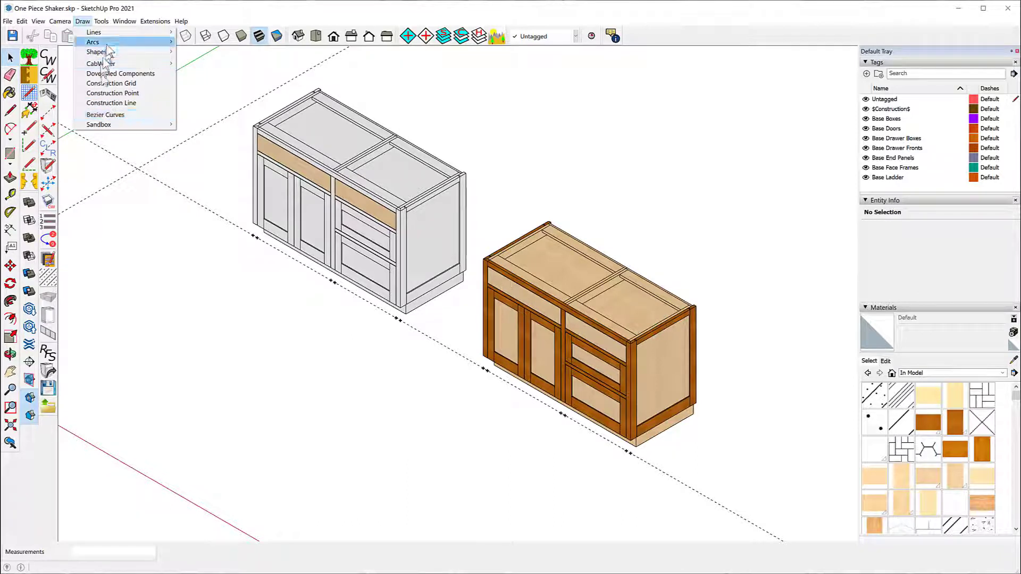
pyautogui.moveTo(122, 64)
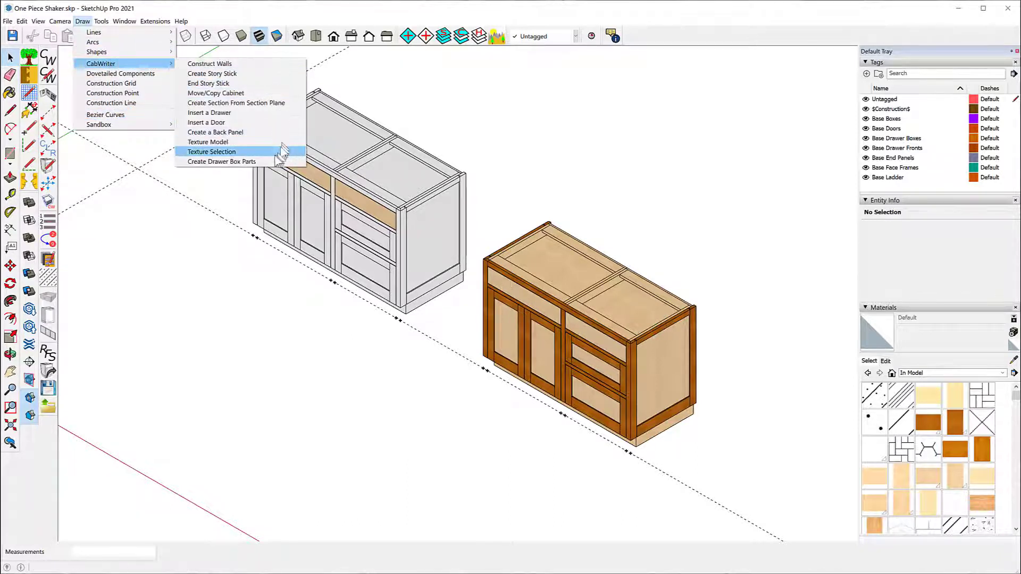
pyautogui.click(255, 143)
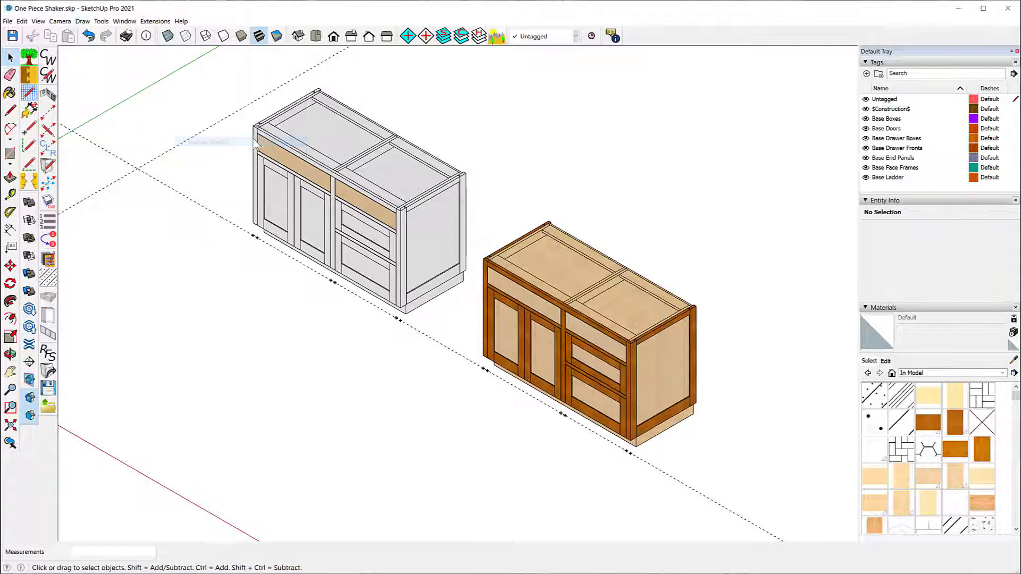
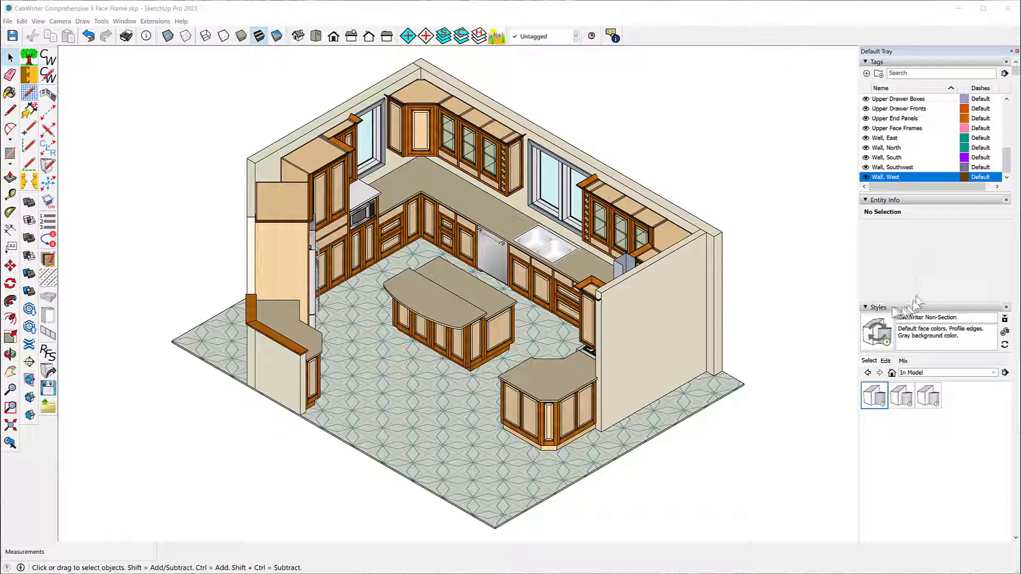
# - Create the kitchen's basic scene set, assigning doors and drawer fronts to Cut List and drawer boxes to Purchased Parts
pyautogui.scroll(-5, 907, 239)
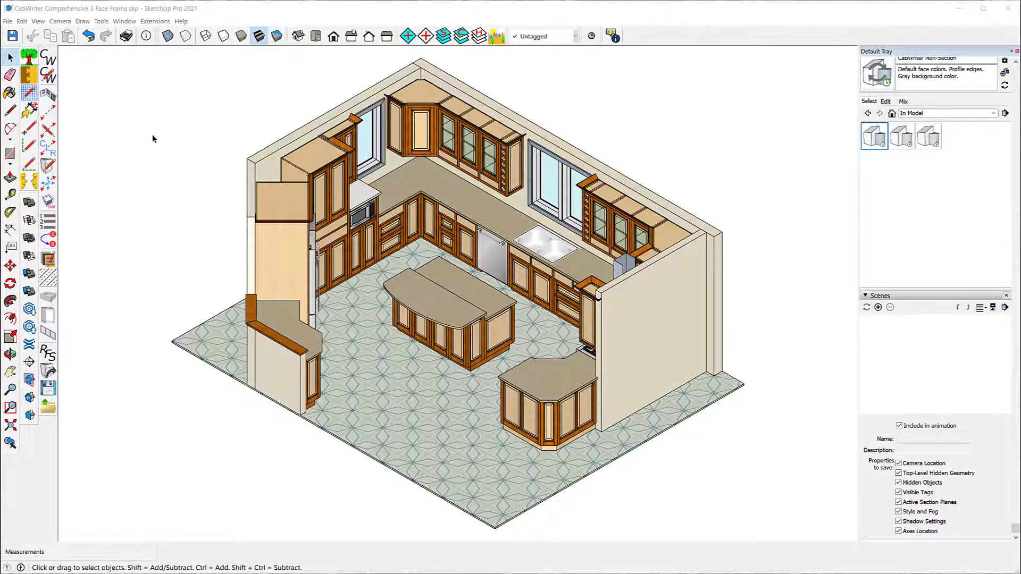
pyautogui.scroll(2, 153, 137)
pyautogui.scroll(-2, 133, 138)
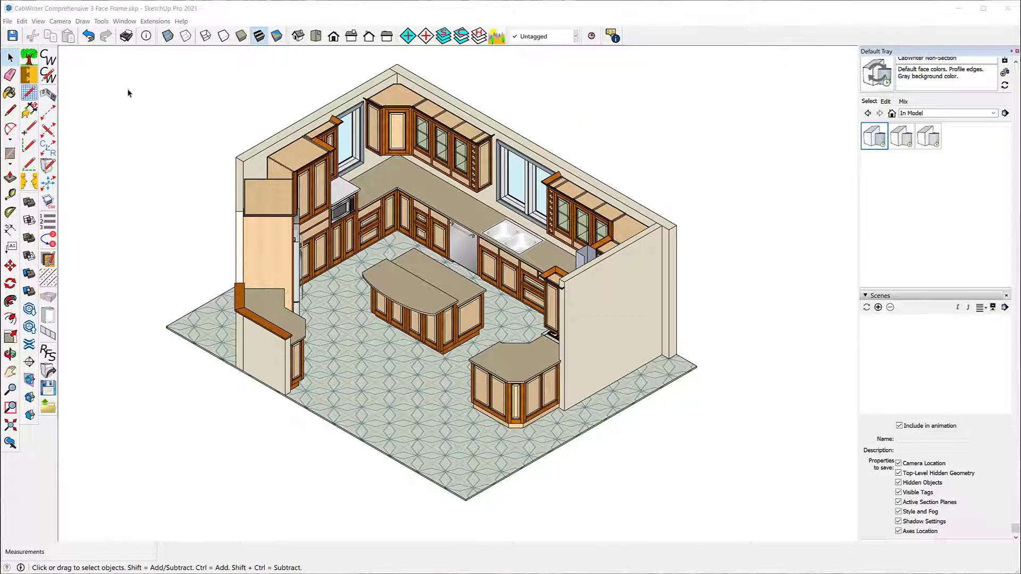
pyautogui.click(8, 21)
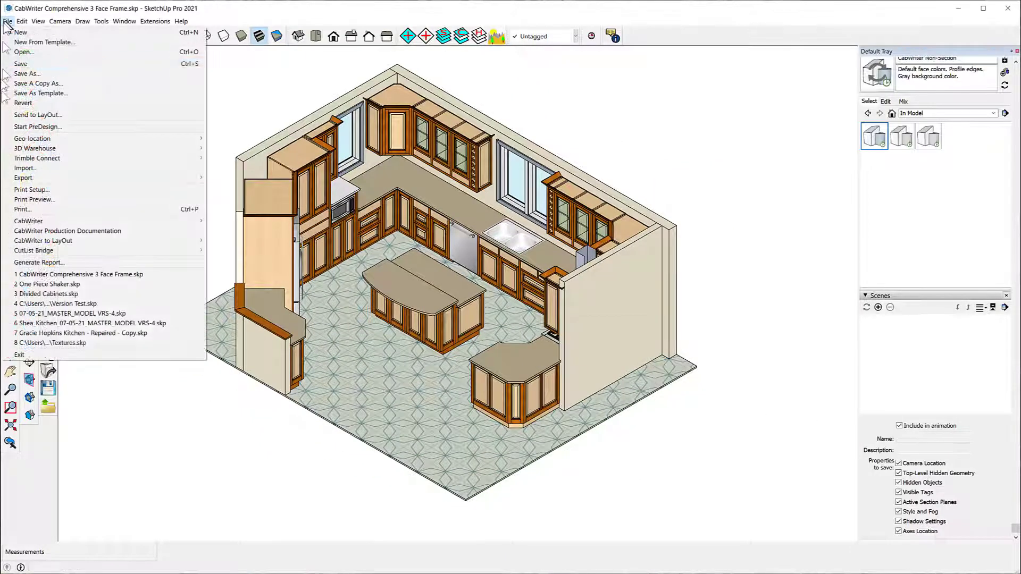
pyautogui.moveTo(22, 223)
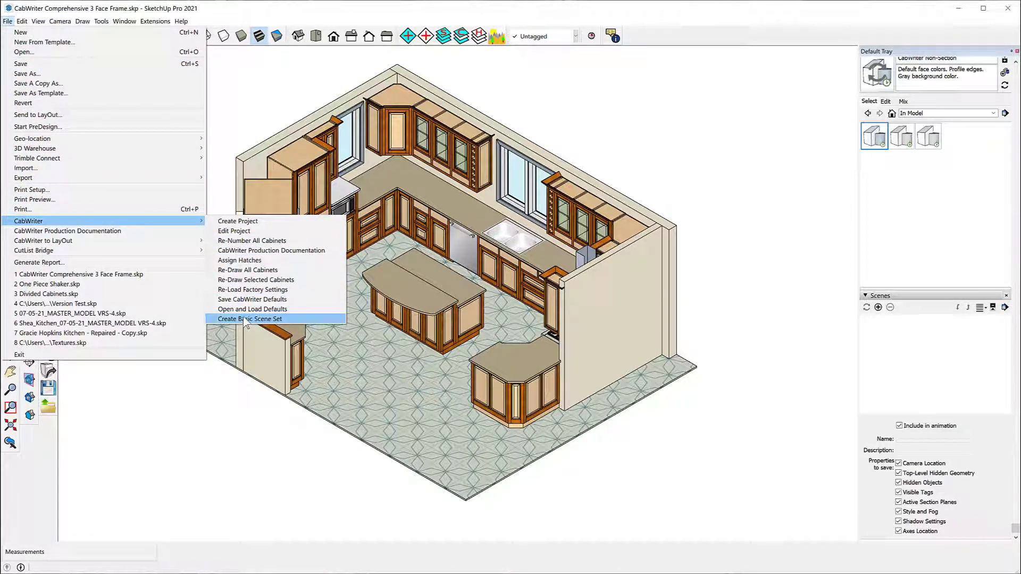
pyautogui.click(246, 319)
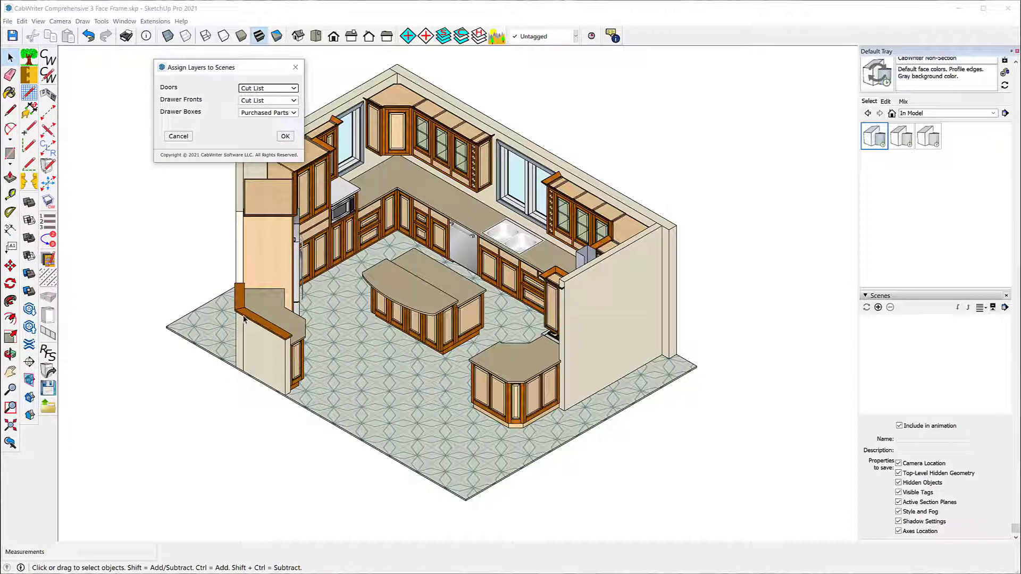
pyautogui.moveTo(229, 69); pyautogui.dragTo(136, 111)
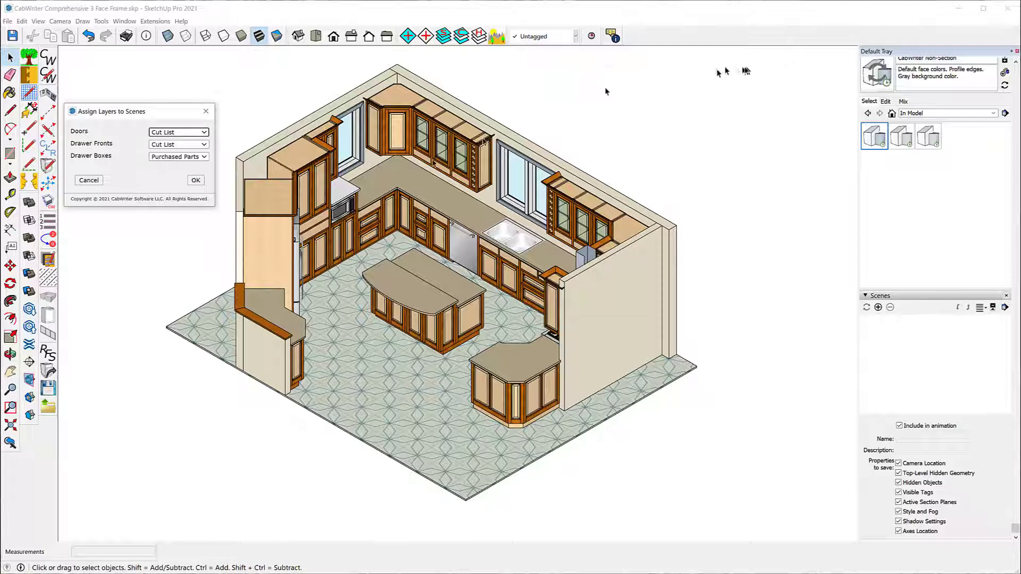
pyautogui.click(195, 181)
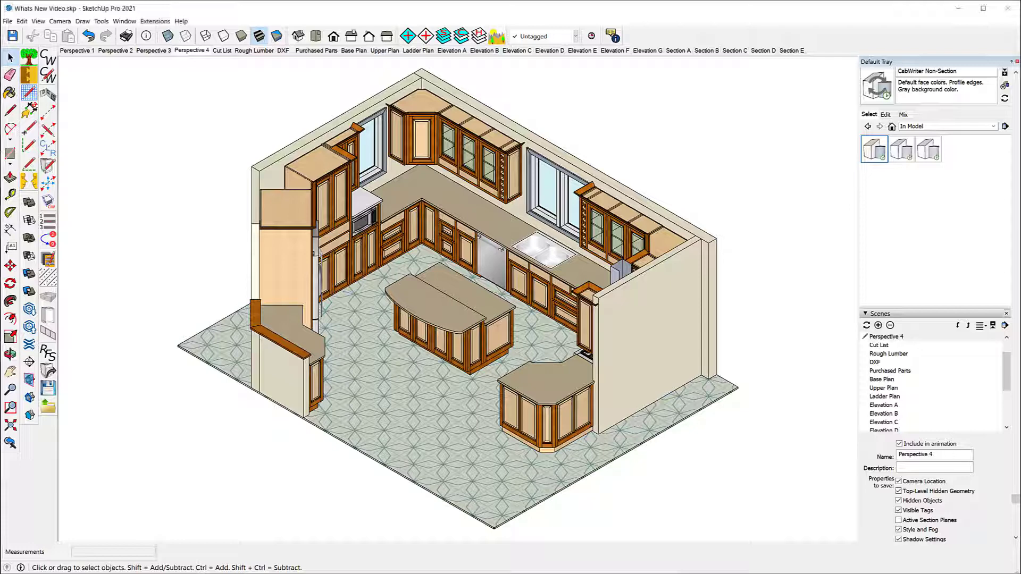
# - Examine the section hatching on the base cabinets and walls in the Base Plan scene, and open the Section E scene
pyautogui.click(357, 53)
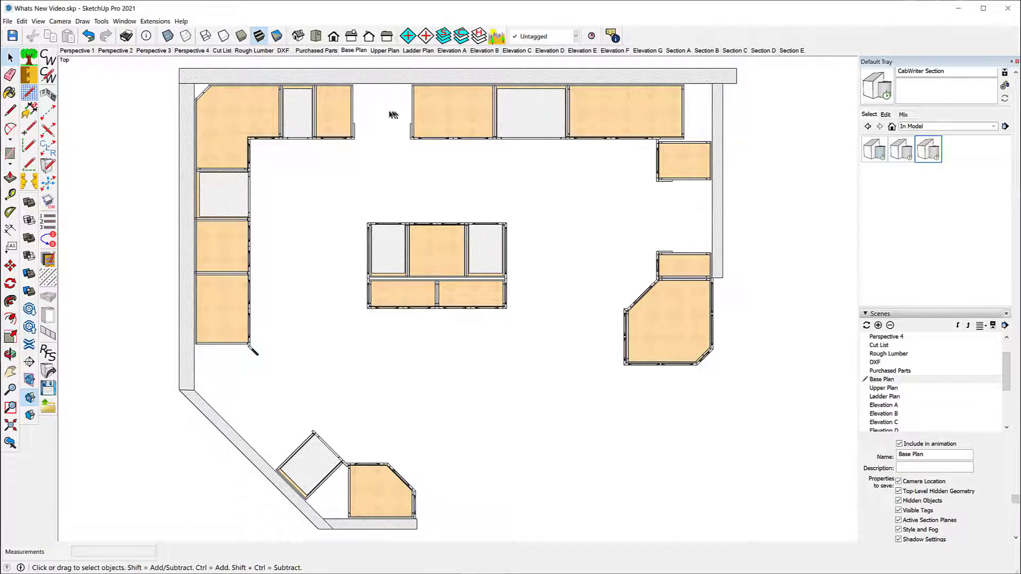
pyautogui.scroll(3, 375, 69)
pyautogui.scroll(5, 372, 67)
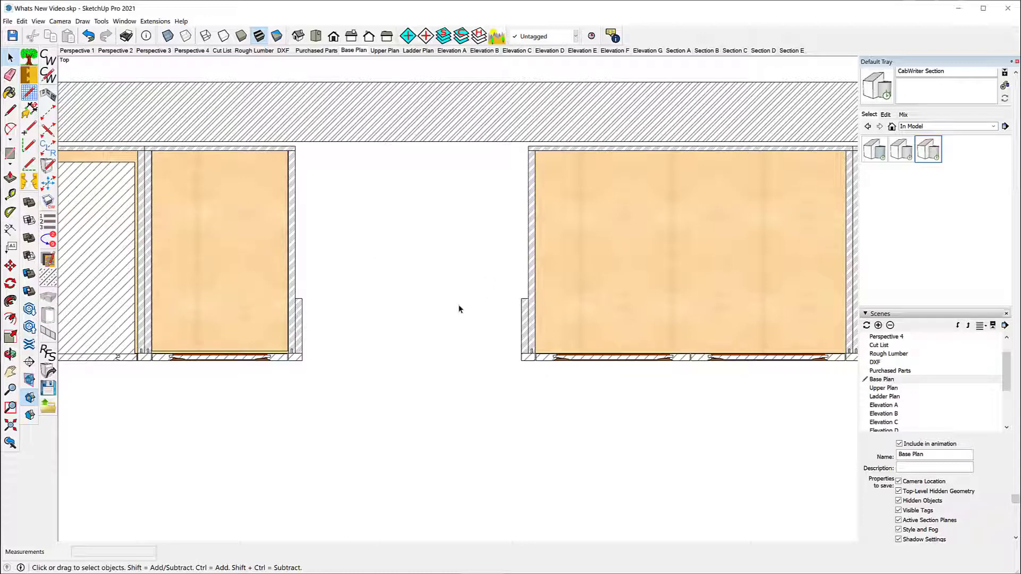
pyautogui.click(792, 51)
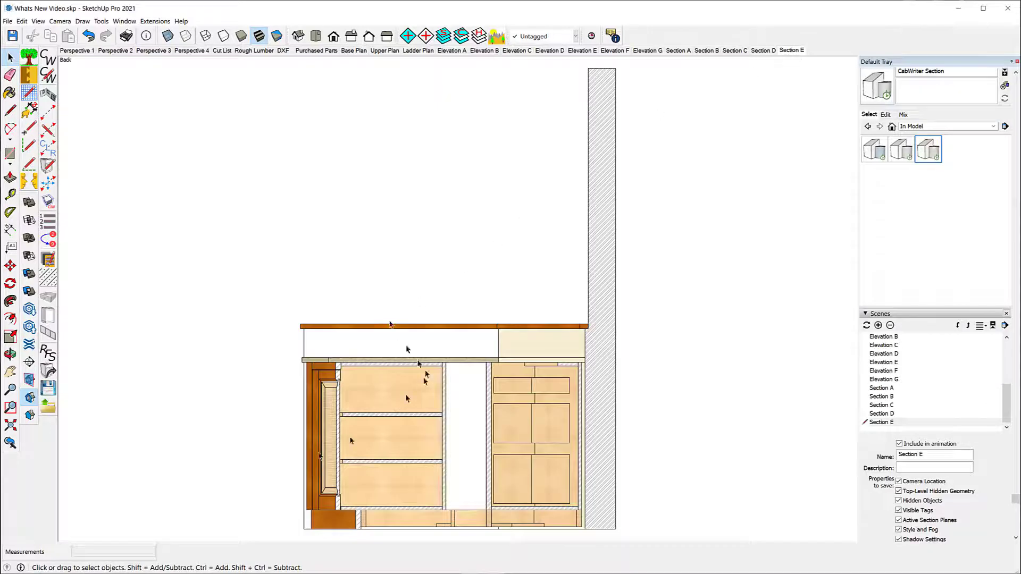
# - View the Section D and Base Plan scenes, and check the frame texture choices in the CabWriter material settings
pyautogui.click(763, 50)
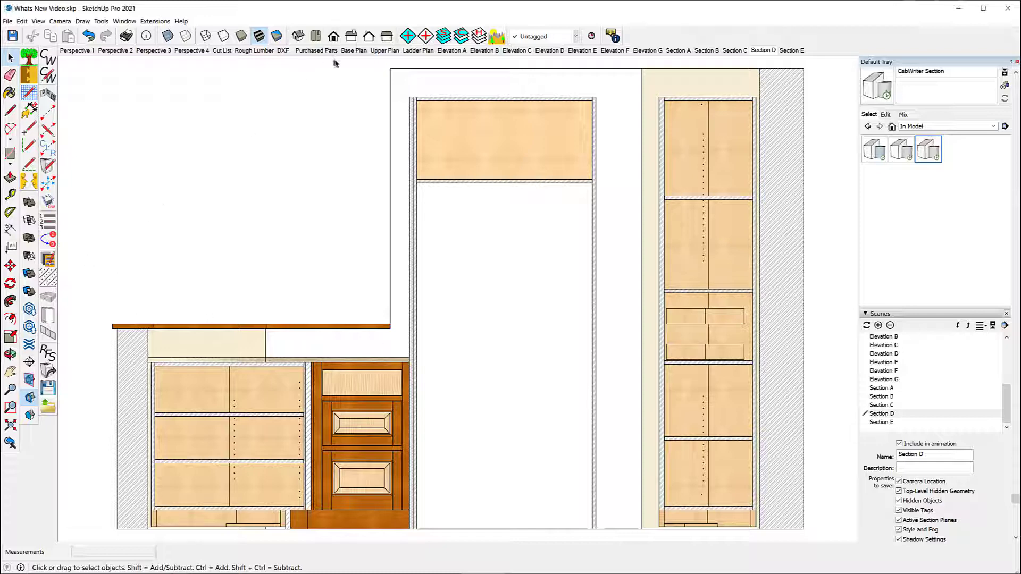
pyautogui.click(350, 51)
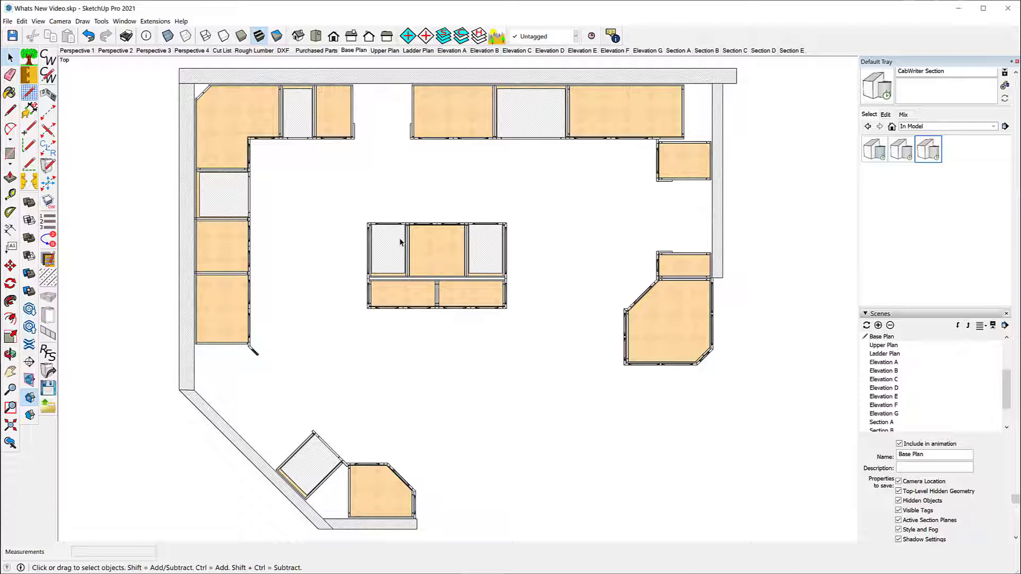
pyautogui.click(49, 75)
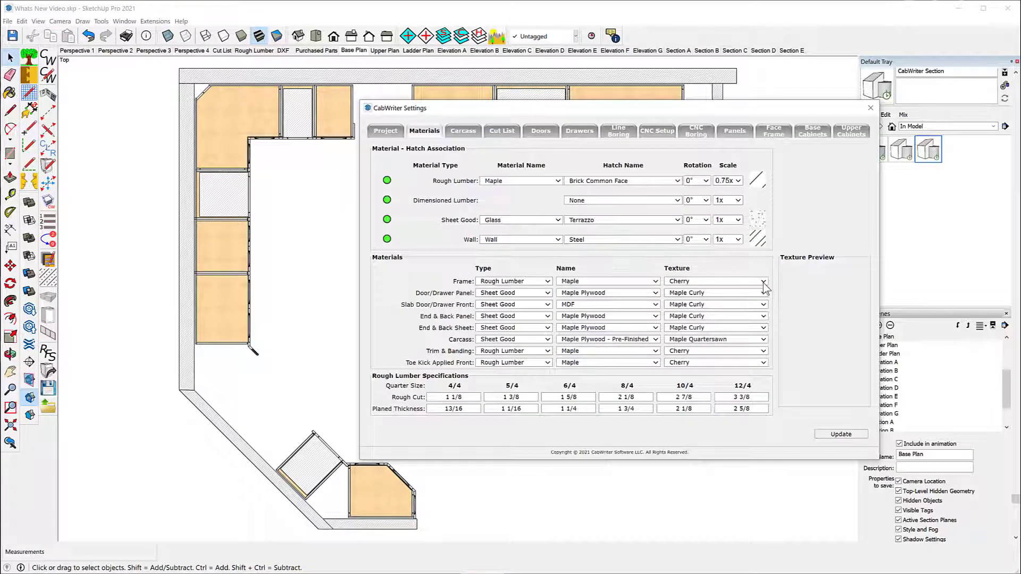
pyautogui.click(764, 285)
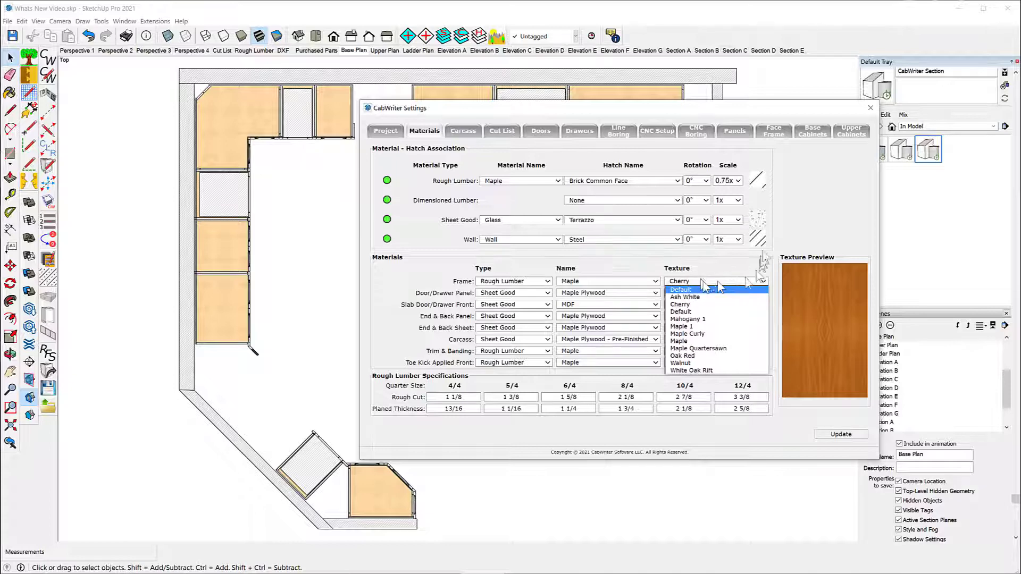
pyautogui.click(833, 188)
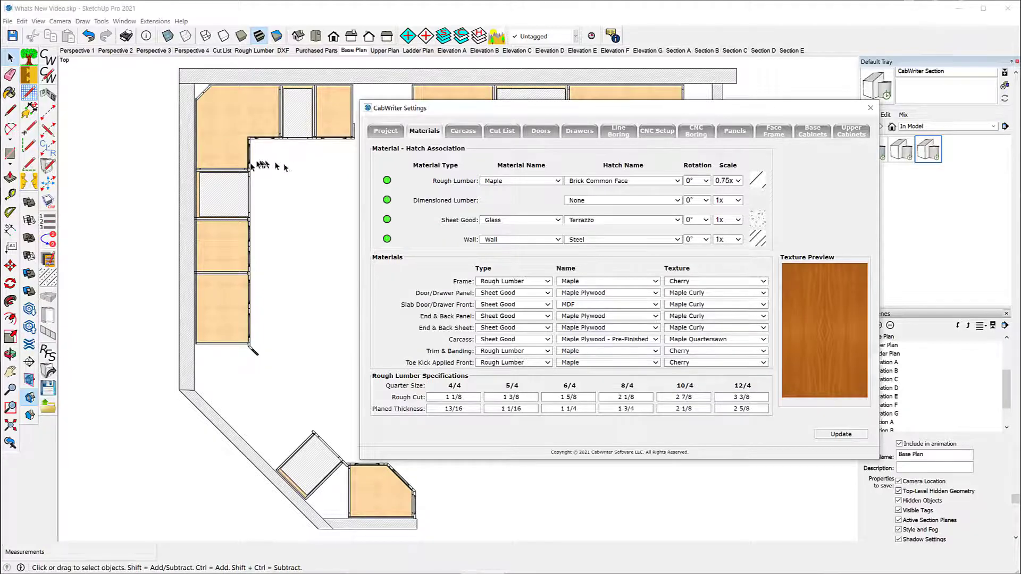
# - Examine the section hatching of the cabinets and wall along the Base Plan's left side up close
pyautogui.scroll(5, 223, 194)
pyautogui.scroll(-5, 196, 365)
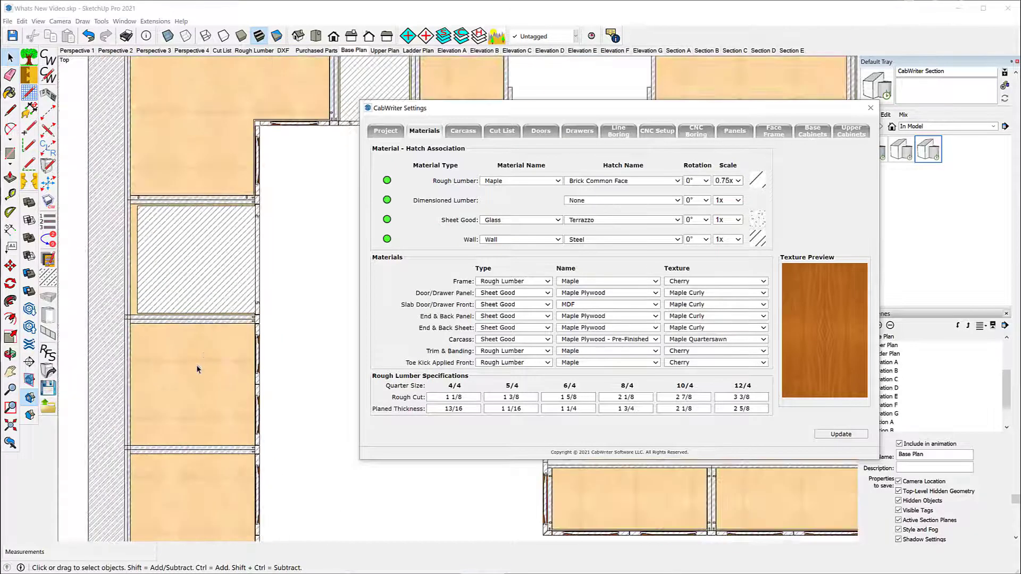
pyautogui.scroll(2, 195, 272)
pyautogui.scroll(2, 226, 195)
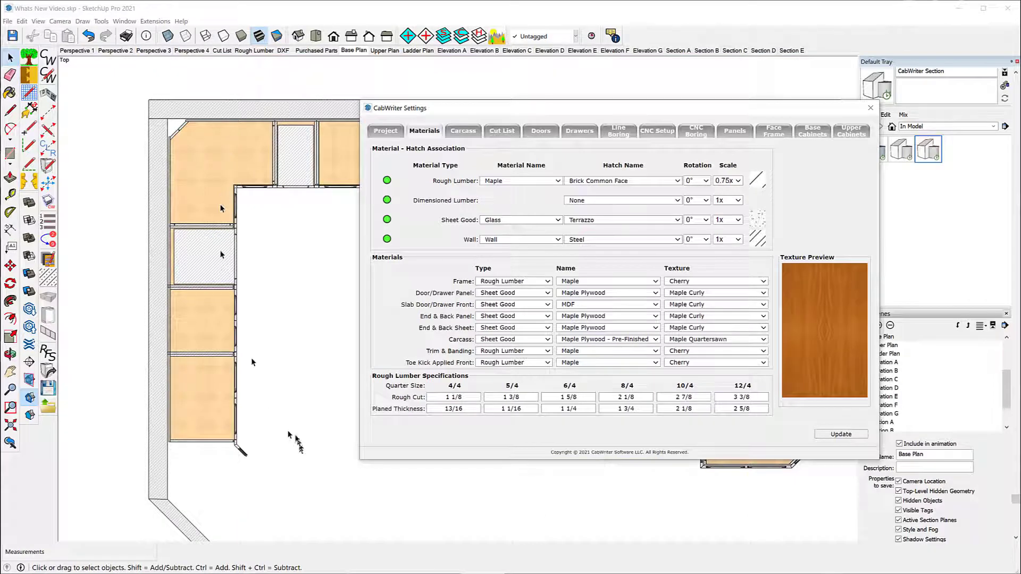
pyautogui.scroll(-1, 272, 240)
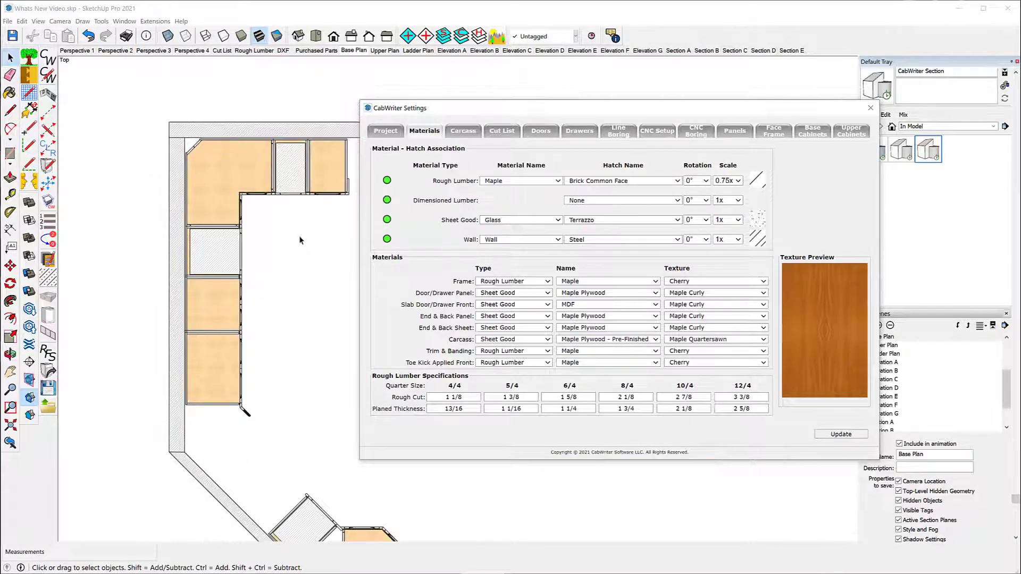
pyautogui.scroll(-1, 319, 75)
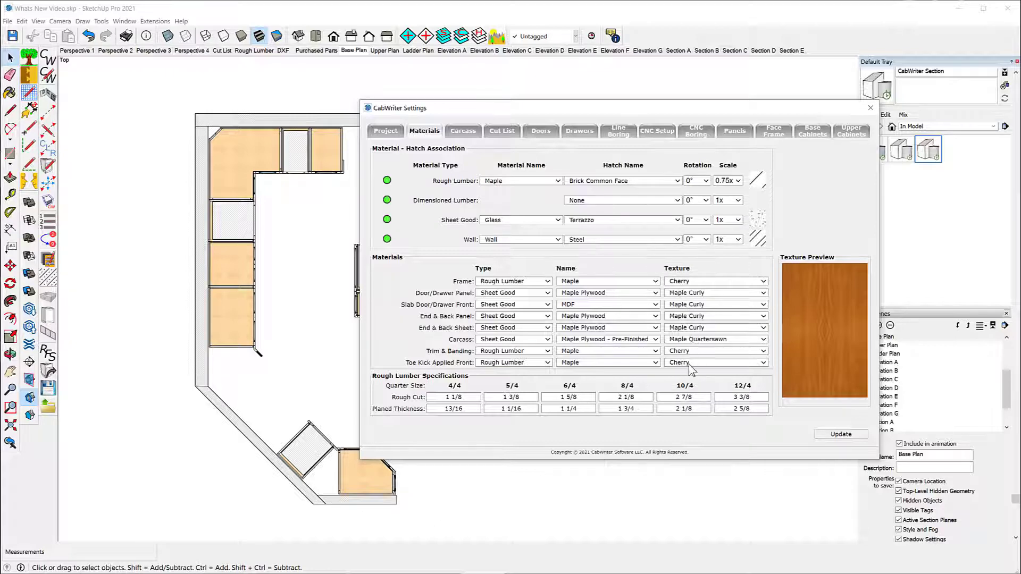
# - Review the frame texture list in the CabWriter material settings once more and close the settings
pyautogui.click(764, 281)
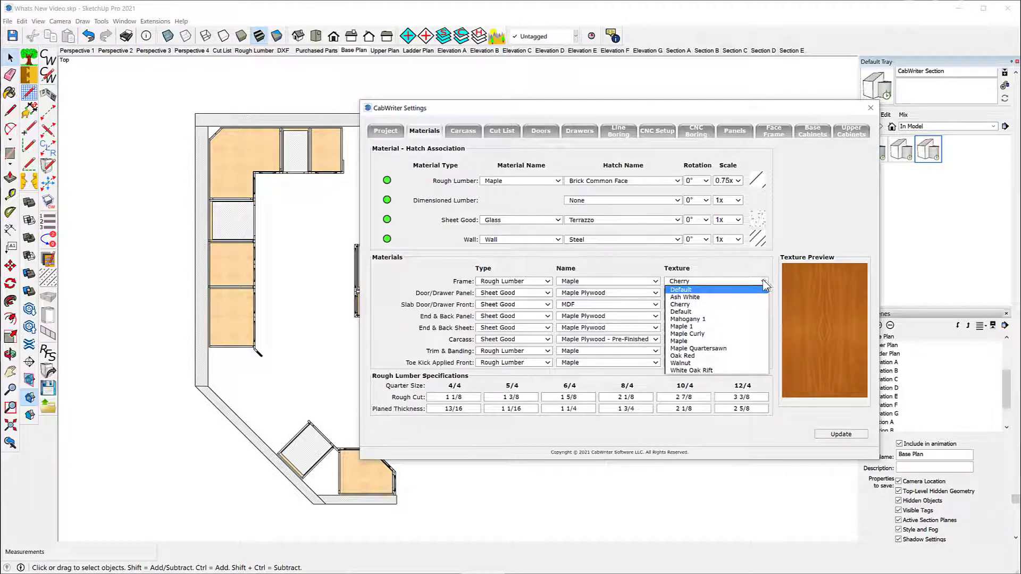
pyautogui.click(765, 282)
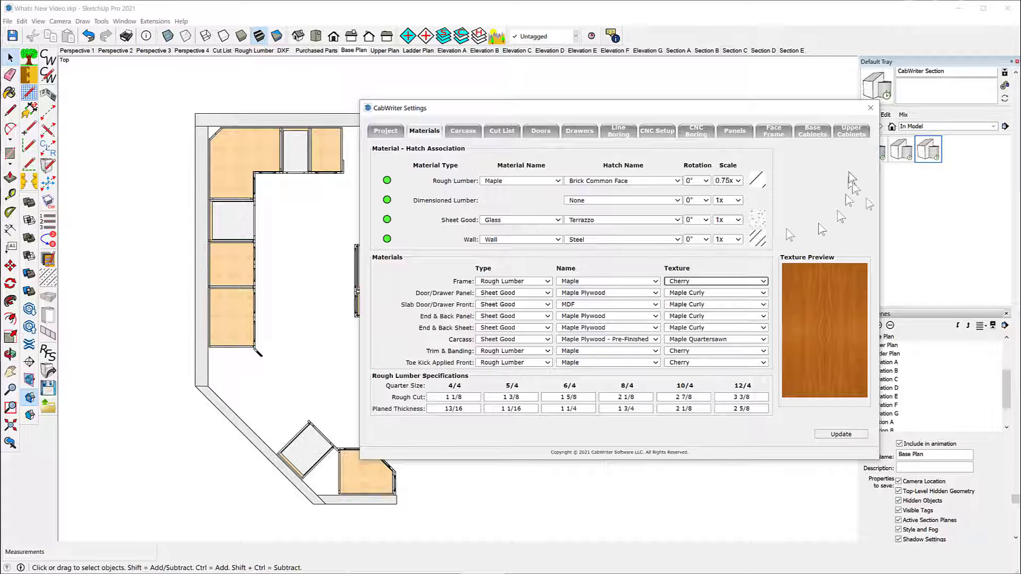
pyautogui.click(871, 108)
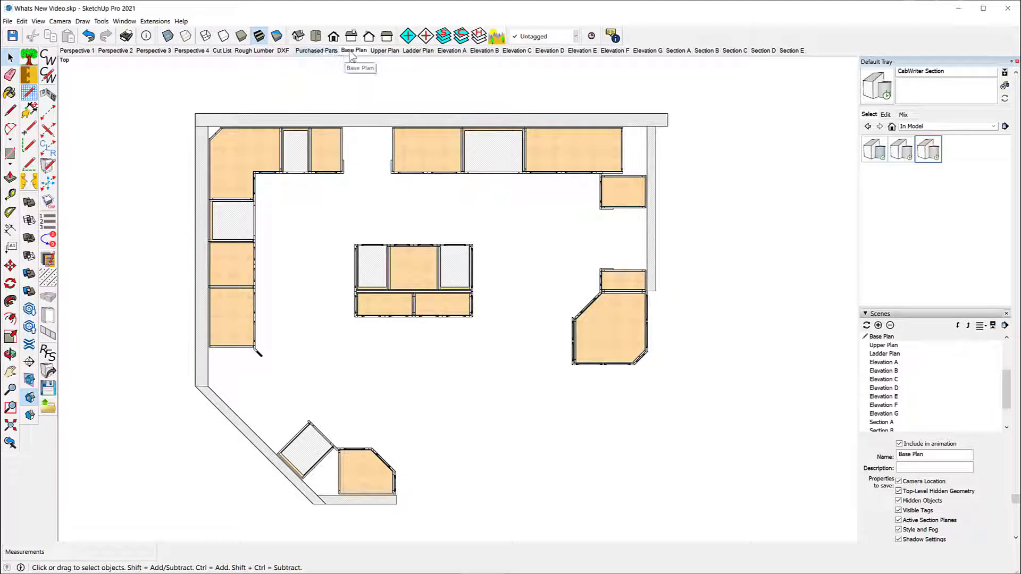
# - View the Ladder Plan scene and the Elevation A, B and C scenes in turn
pyautogui.click(419, 51)
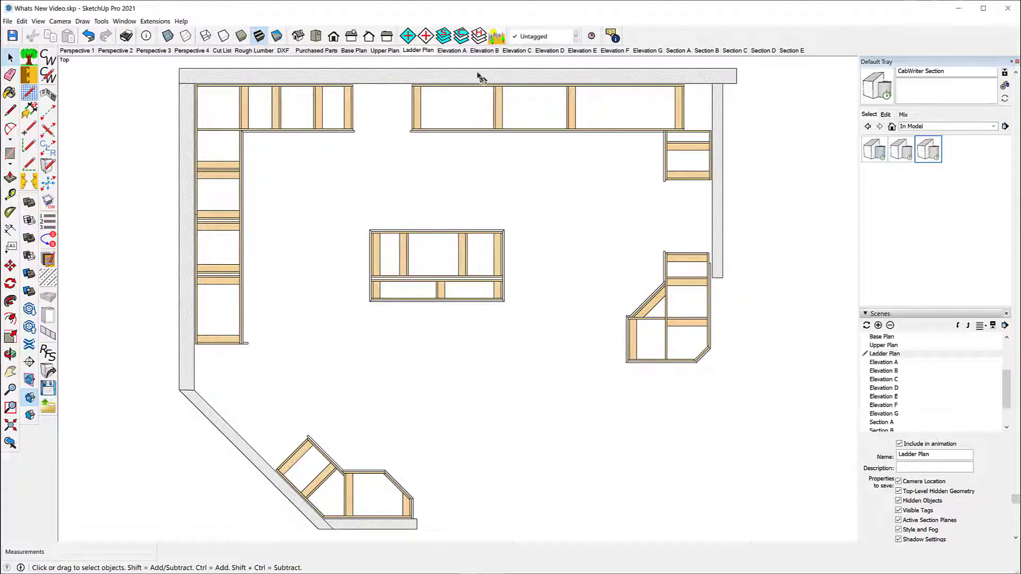
pyautogui.click(452, 51)
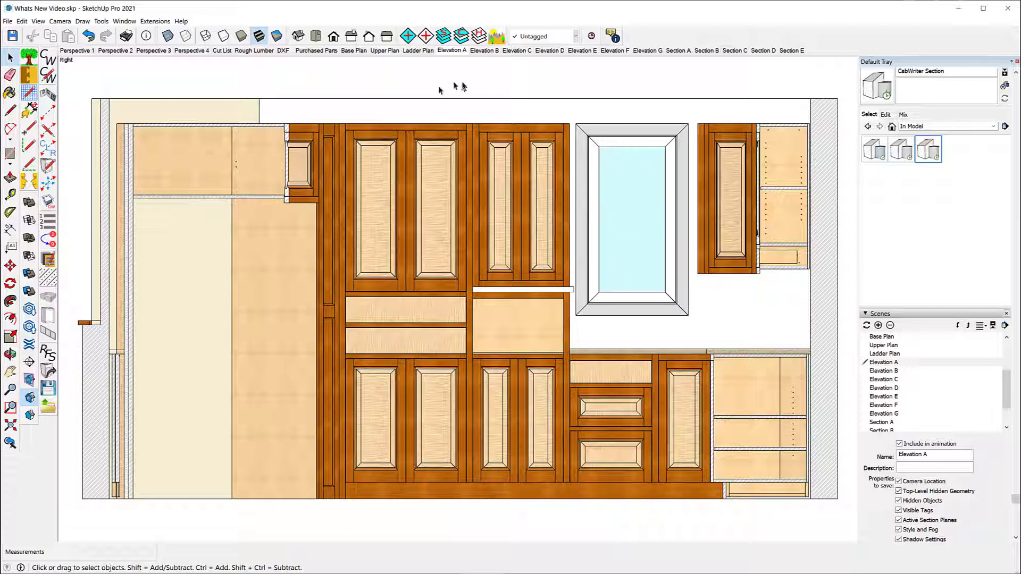
pyautogui.click(482, 51)
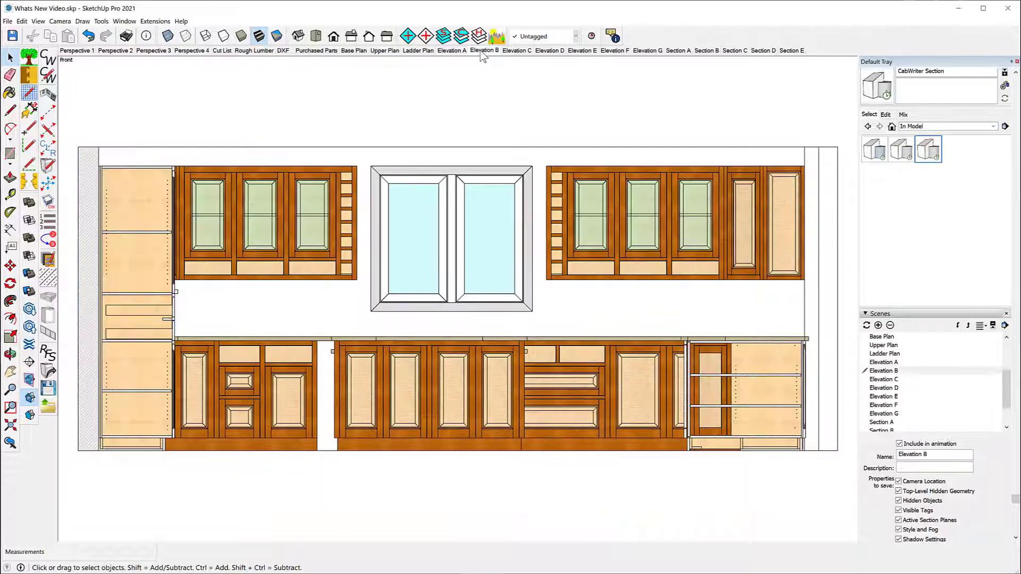
pyautogui.click(510, 52)
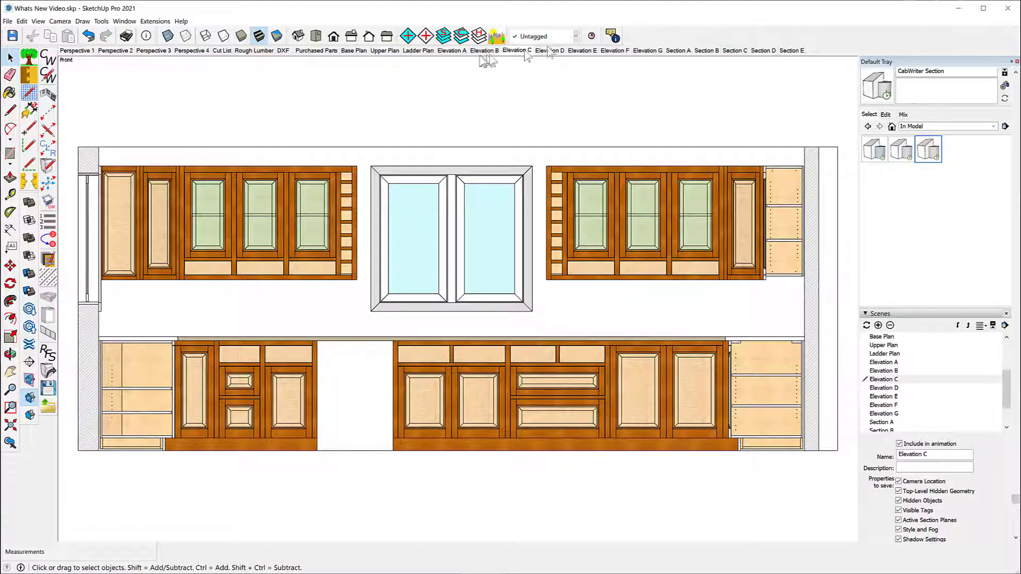
# - Examine the Elevation B, Elevation A and Elevation C scenes in 3D to see where each is cut
pyautogui.click(489, 51)
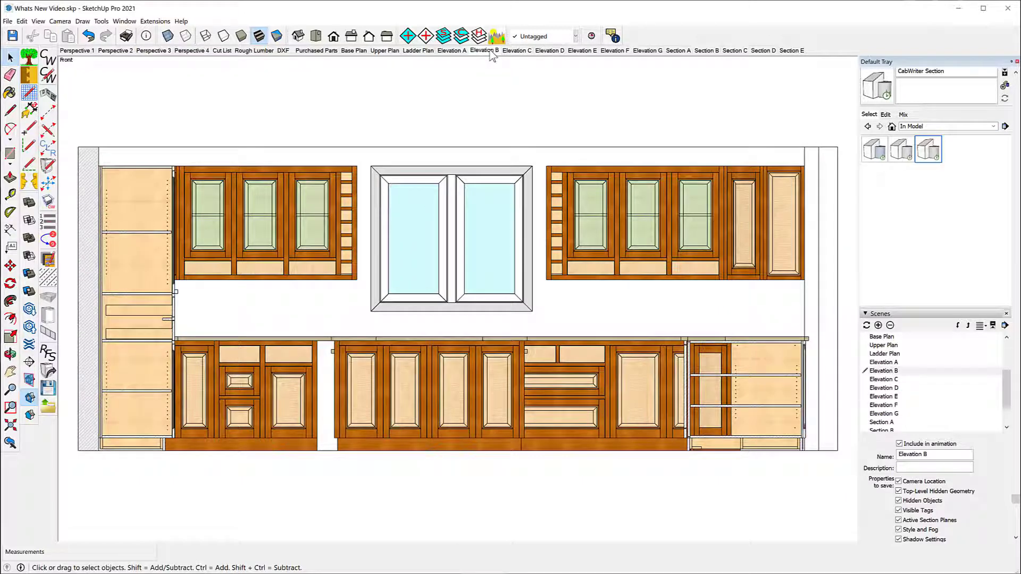
pyautogui.moveTo(524, 80); pyautogui.dragTo(436, 185, button='middle')
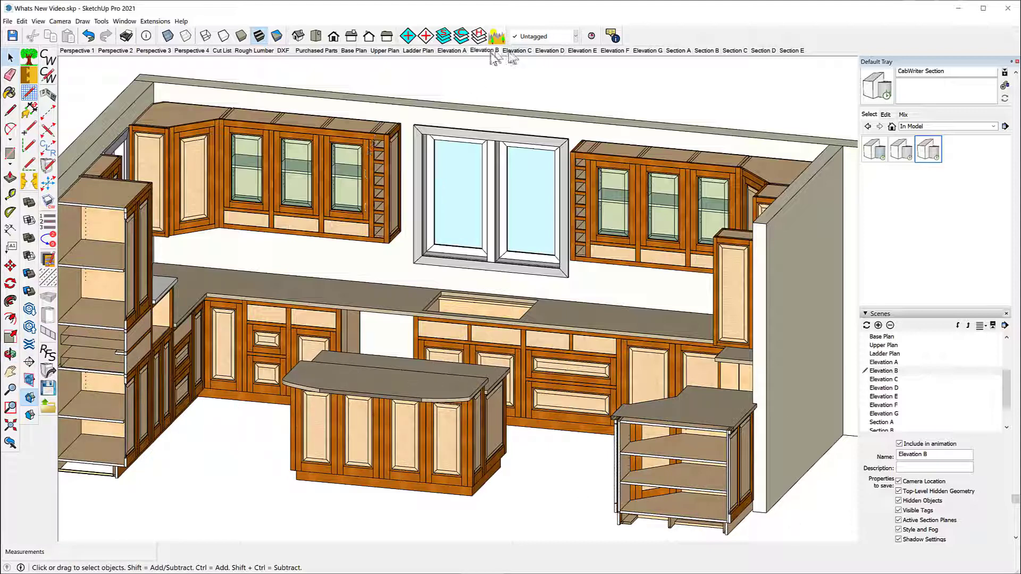
pyautogui.click(453, 51)
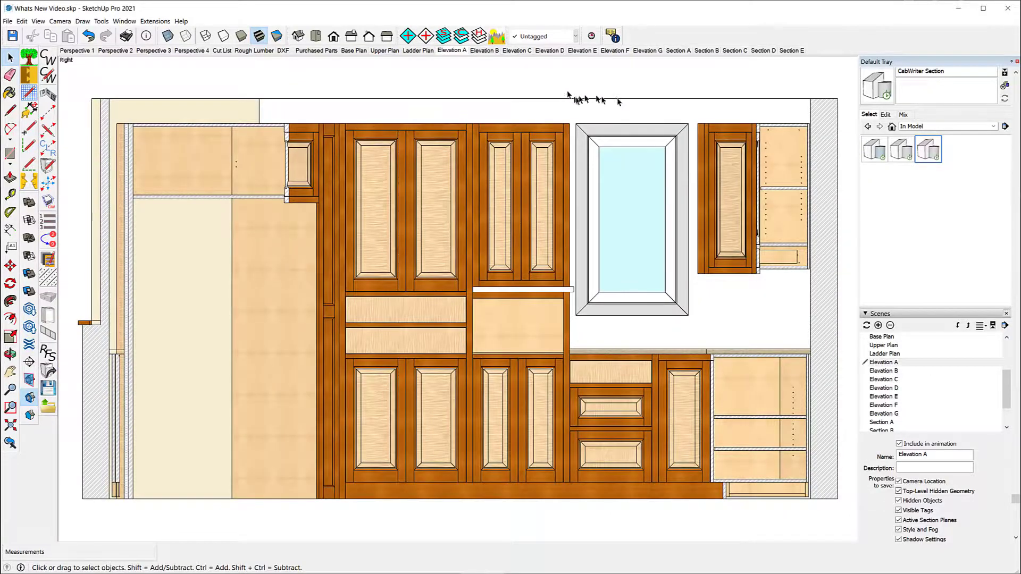
pyautogui.moveTo(588, 98); pyautogui.dragTo(375, 246, button='middle')
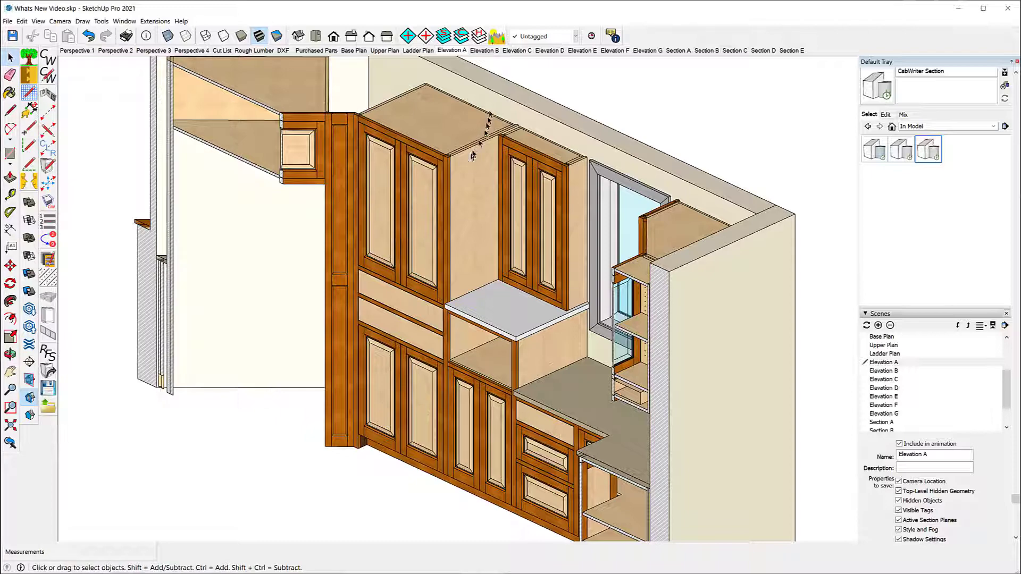
pyautogui.click(517, 51)
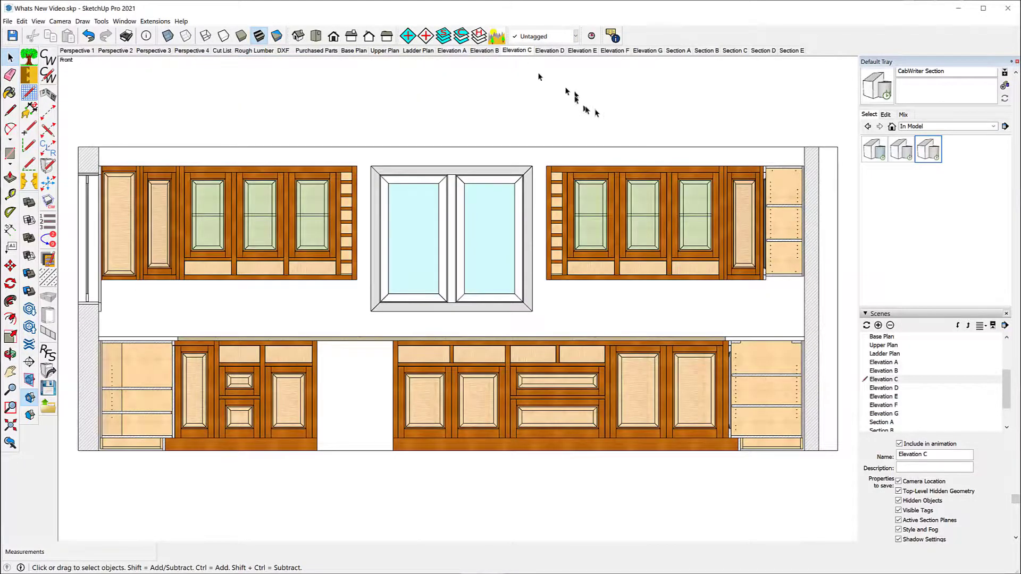
pyautogui.moveTo(585, 106); pyautogui.dragTo(417, 229, button='middle')
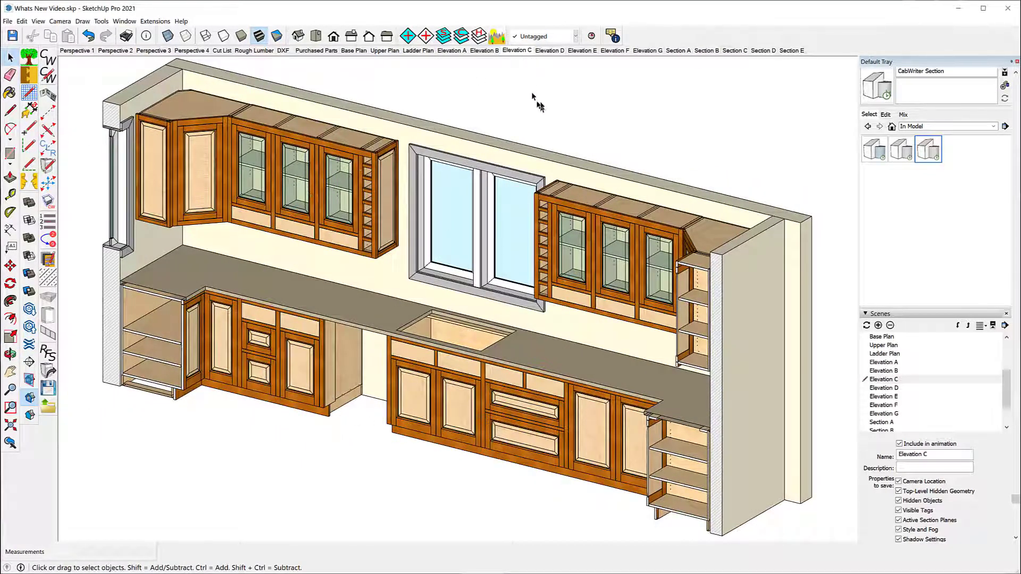
# - Examine the kitchen island in the Elevation B scene in 3D, and compare the flat Elevation B and C scenes
pyautogui.click(485, 50)
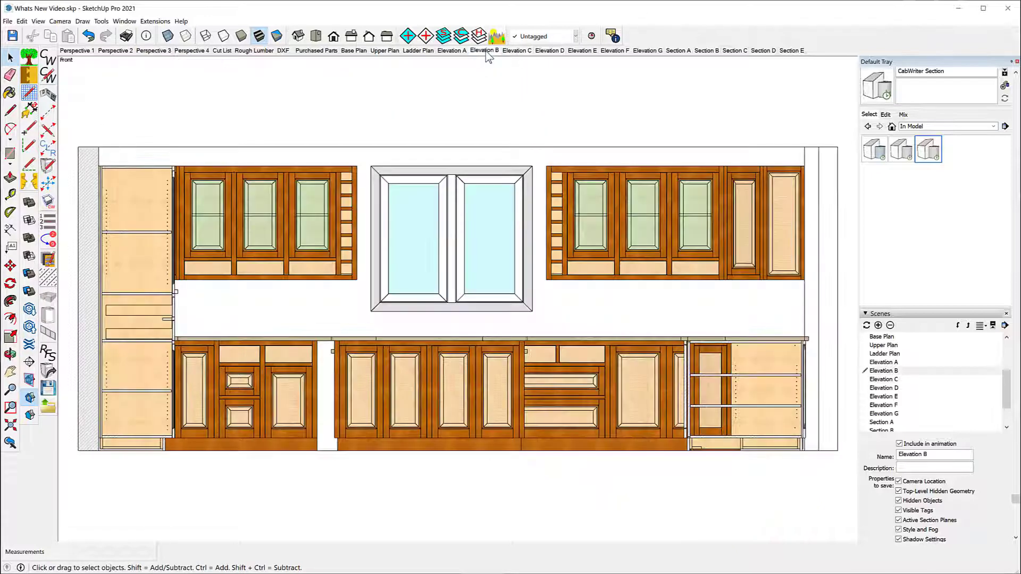
pyautogui.moveTo(502, 298); pyautogui.dragTo(446, 375, button='middle')
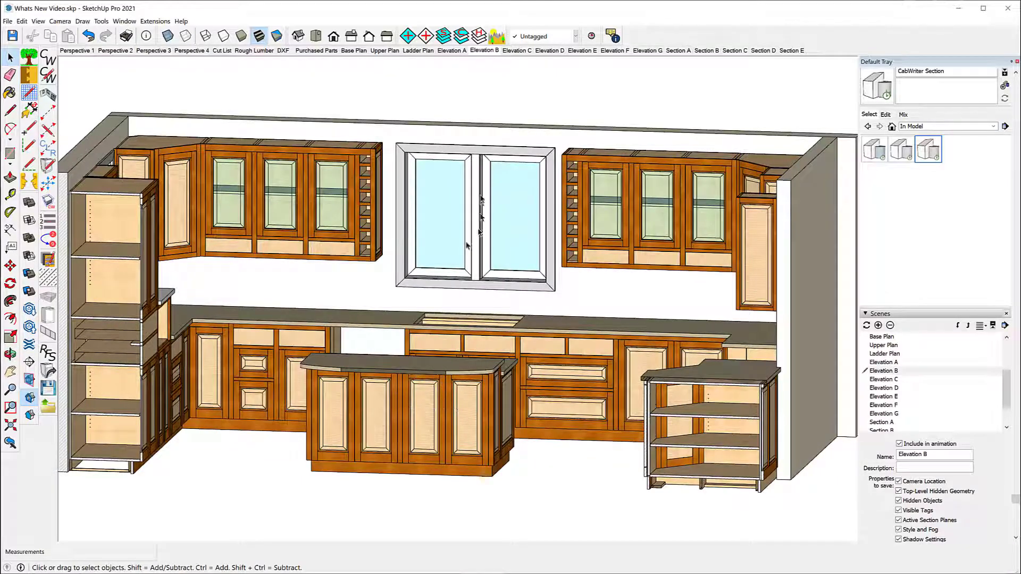
pyautogui.moveTo(466, 245); pyautogui.dragTo(412, 283, button='middle')
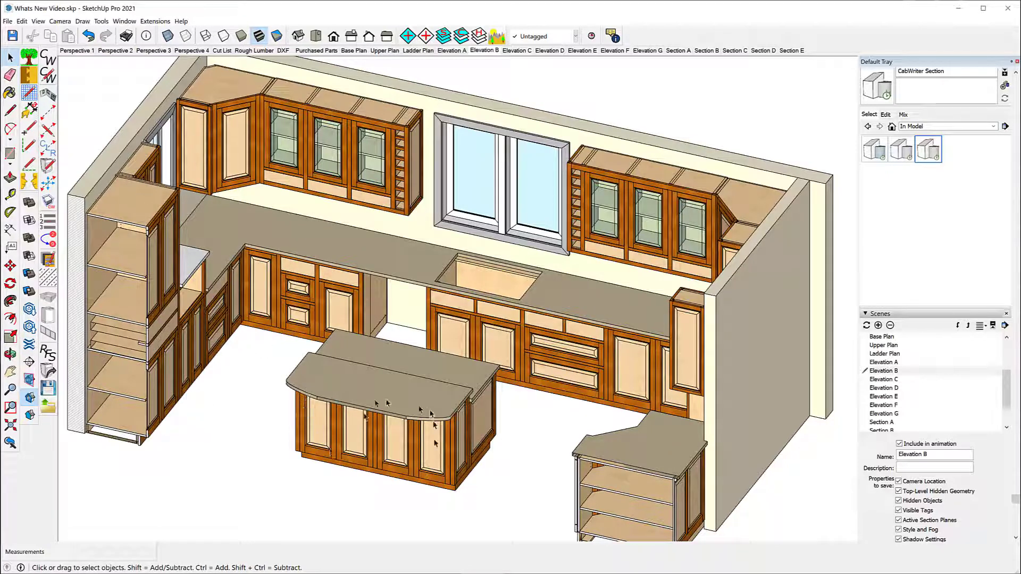
pyautogui.click(487, 51)
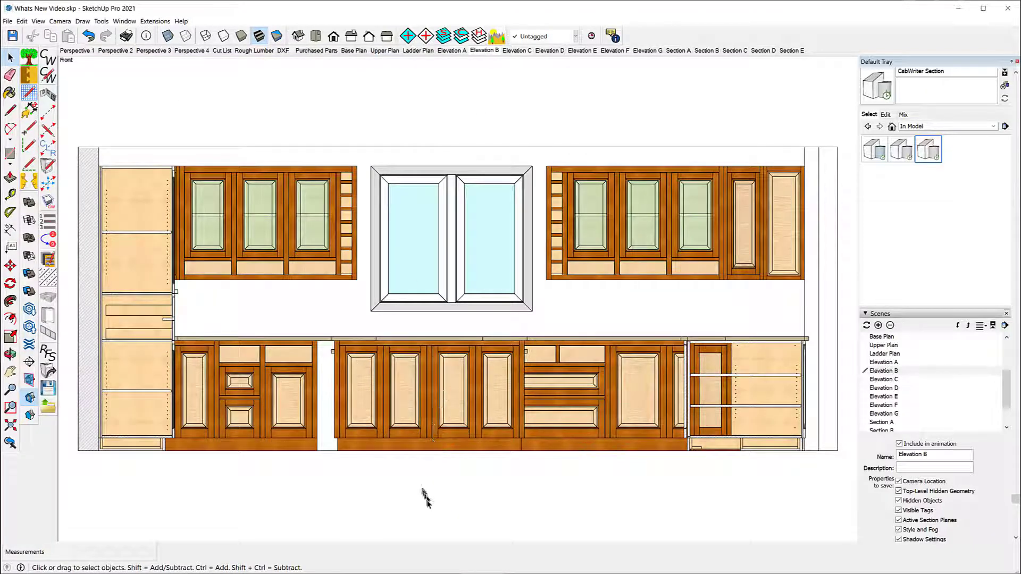
pyautogui.click(518, 54)
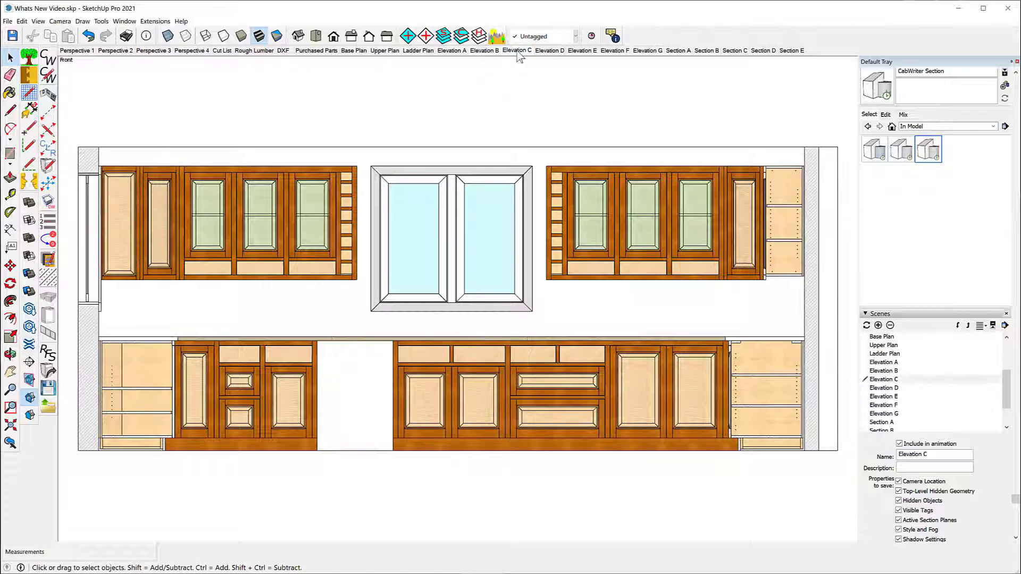
# - Examine the cabinets of the Elevation D and Elevation E scenes in 3D
pyautogui.click(550, 51)
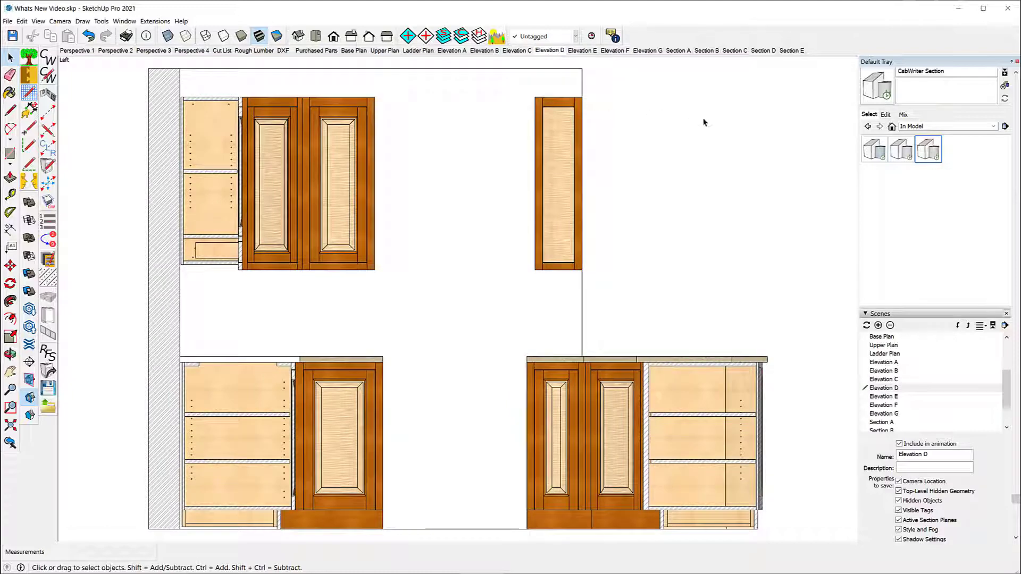
pyautogui.moveTo(704, 121); pyautogui.dragTo(566, 335, button='middle')
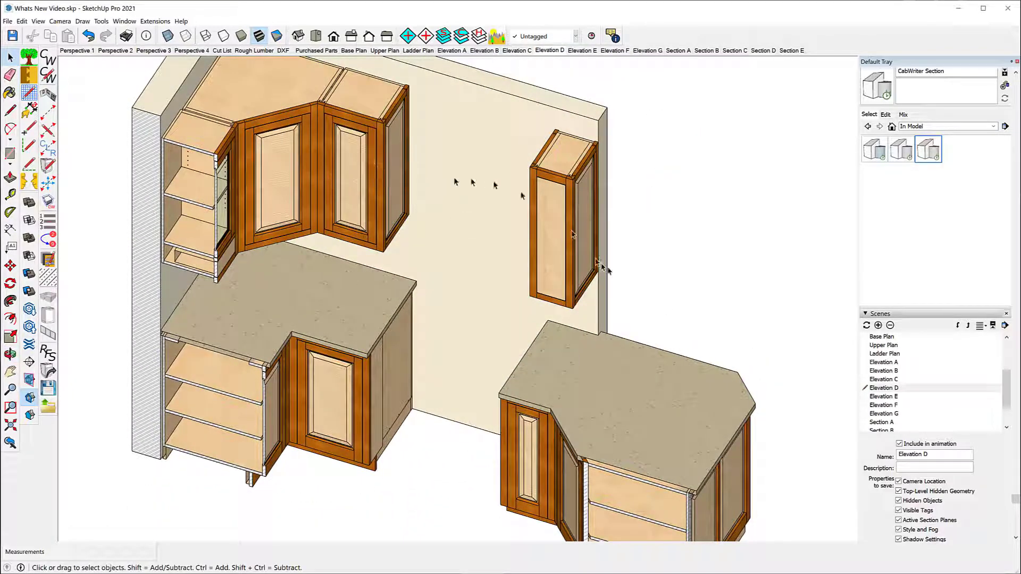
pyautogui.click(582, 51)
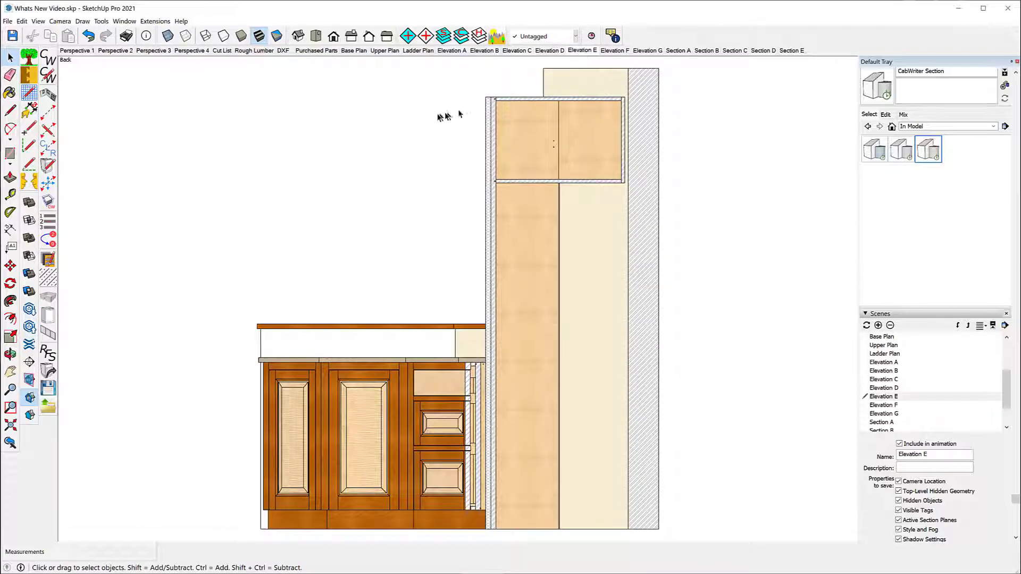
pyautogui.moveTo(445, 114); pyautogui.dragTo(398, 329, button='middle')
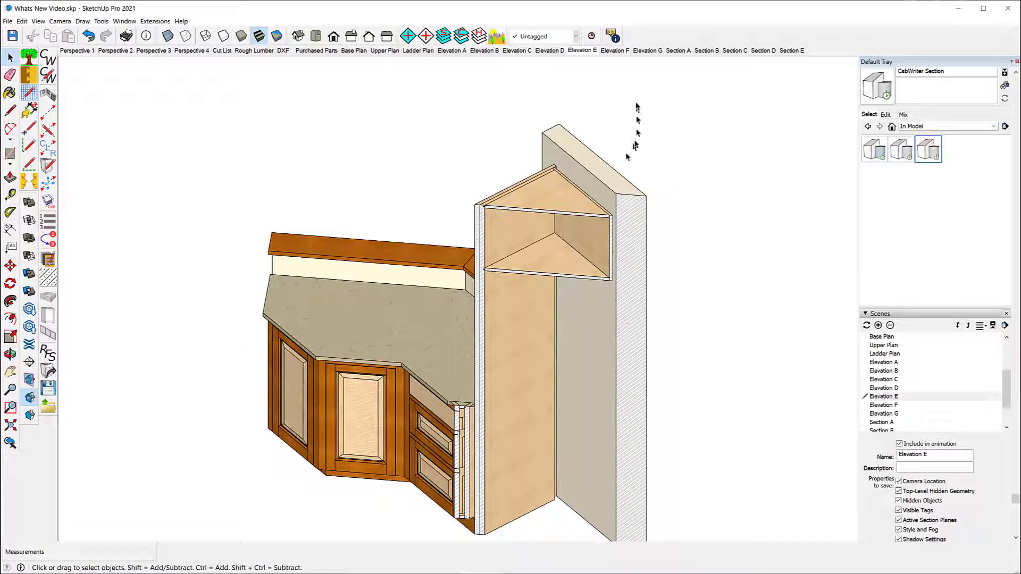
# - Examine the island and side cabinets of the Elevation F scene in 3D, and open the Elevation G scene
pyautogui.click(617, 50)
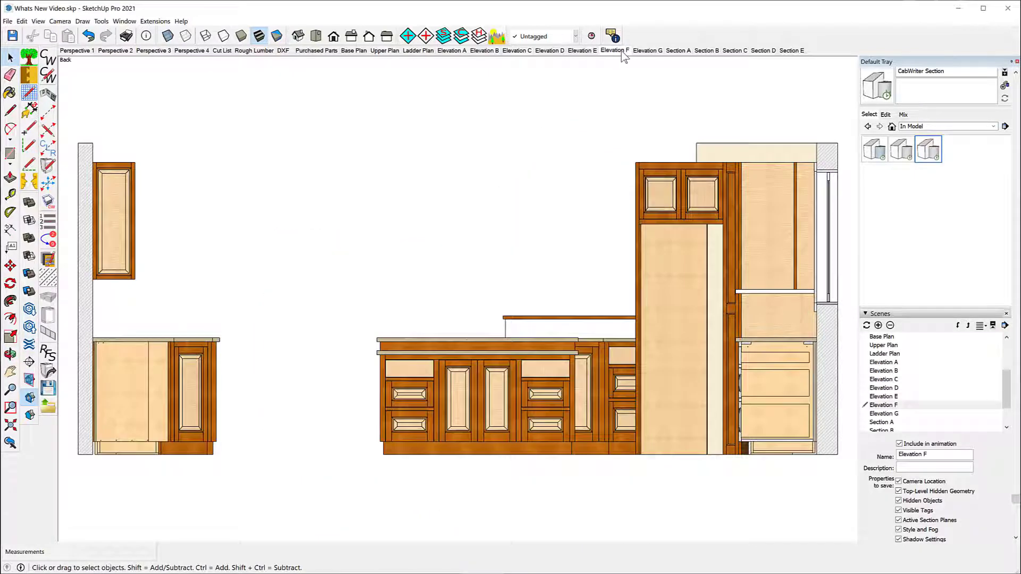
pyautogui.moveTo(579, 87); pyautogui.dragTo(468, 237, button='middle')
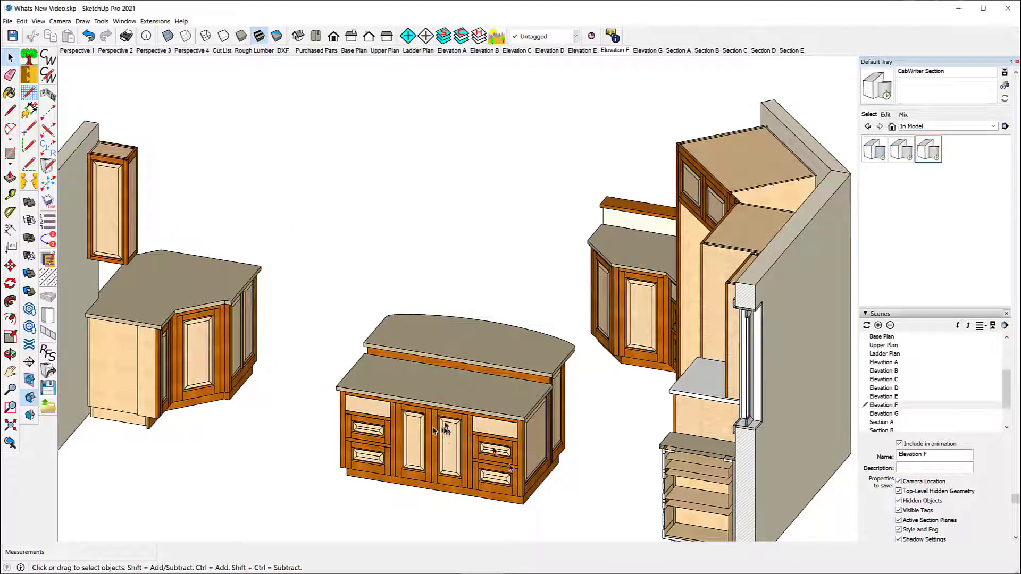
pyautogui.scroll(-3, 447, 152)
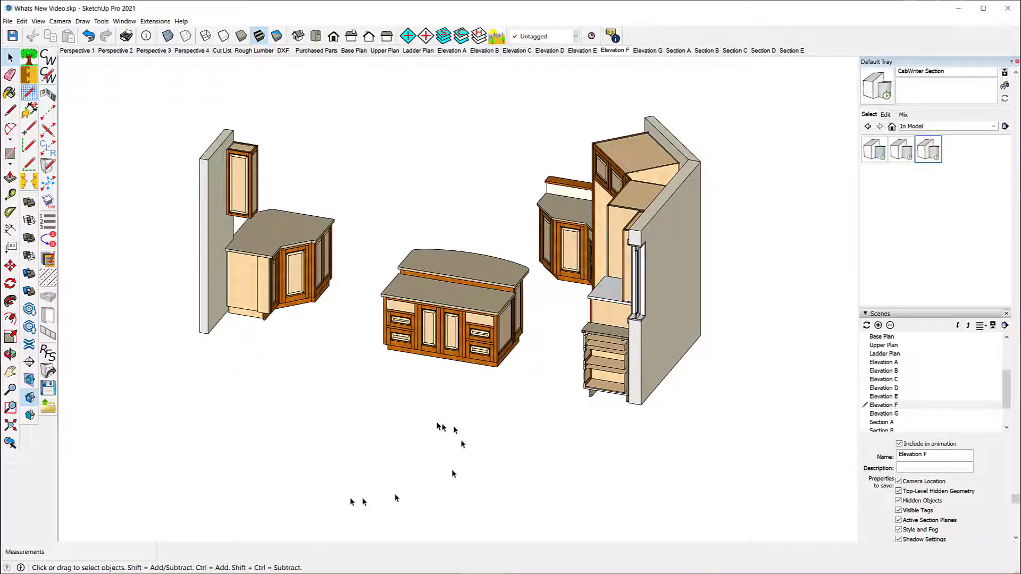
pyautogui.click(648, 51)
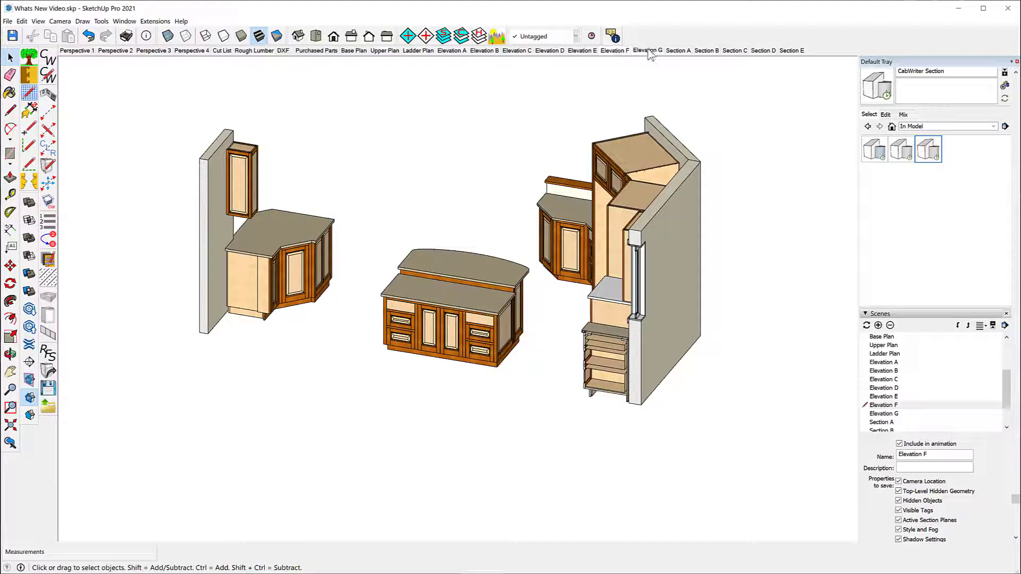
# - Examine the Elevation G, Section A and Section B scenes in 3D to see where each one cuts the cabinets
pyautogui.moveTo(631, 92); pyautogui.dragTo(400, 237, button='middle')
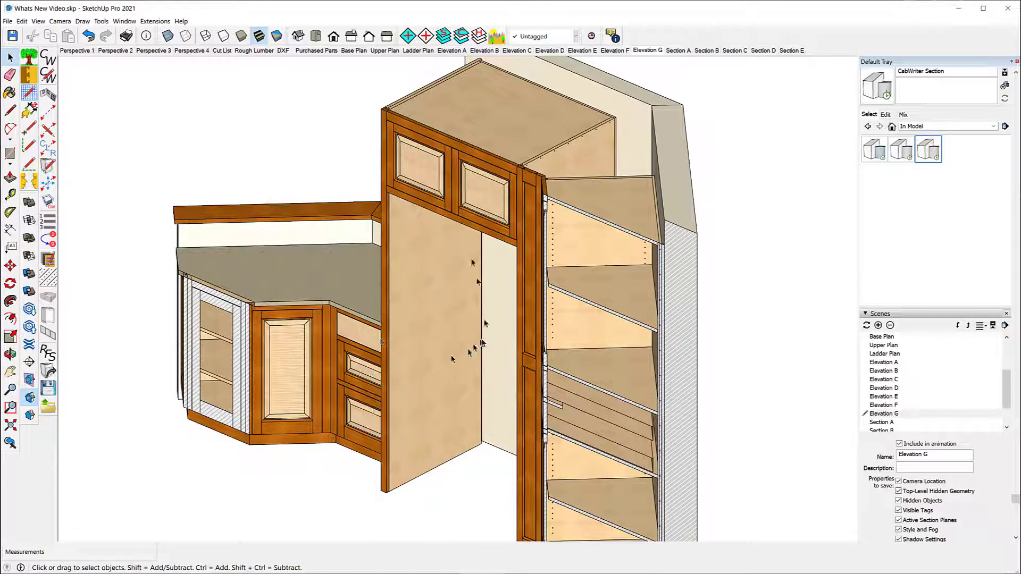
pyautogui.click(678, 51)
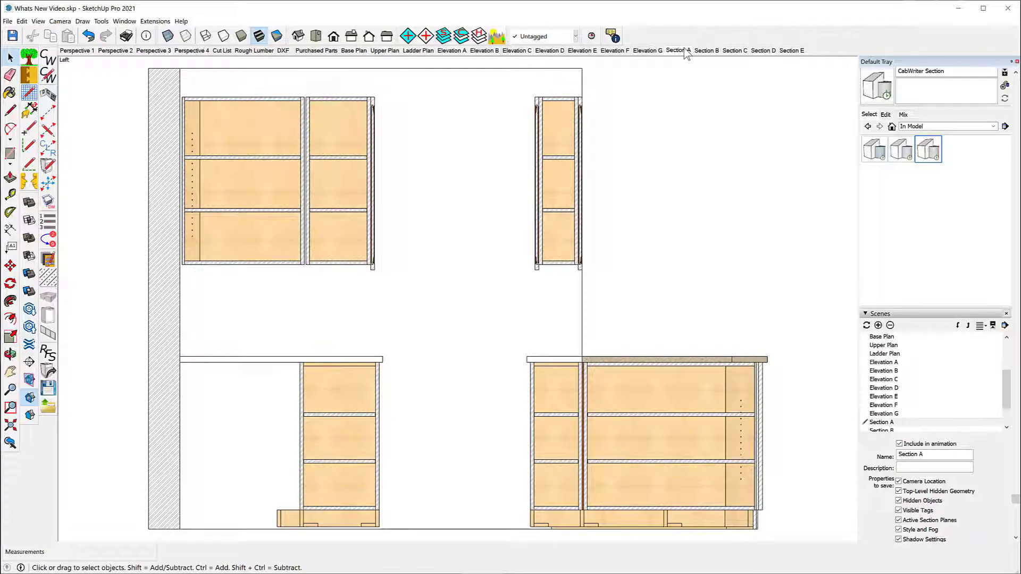
pyautogui.moveTo(711, 118); pyautogui.dragTo(567, 256, button='middle')
pyautogui.moveTo(515, 292); pyautogui.dragTo(495, 300, button='middle')
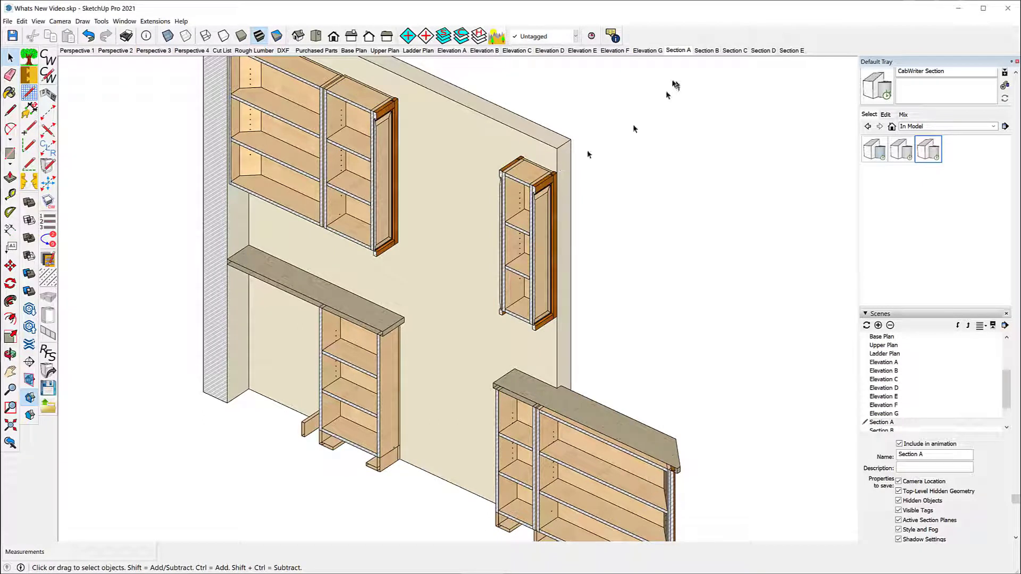
pyautogui.click(707, 51)
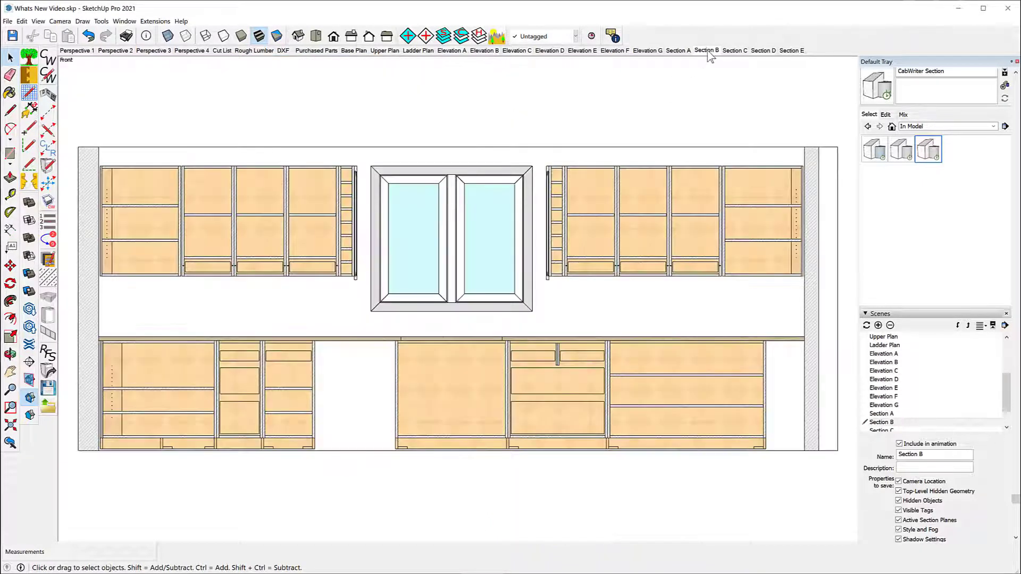
pyautogui.moveTo(727, 102); pyautogui.dragTo(447, 278, button='middle')
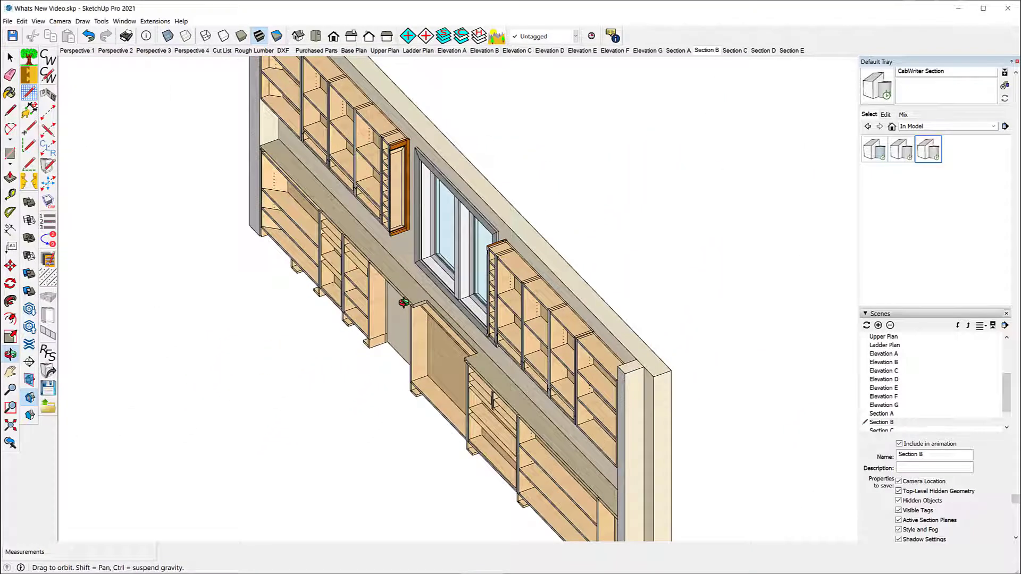
pyautogui.press('space')
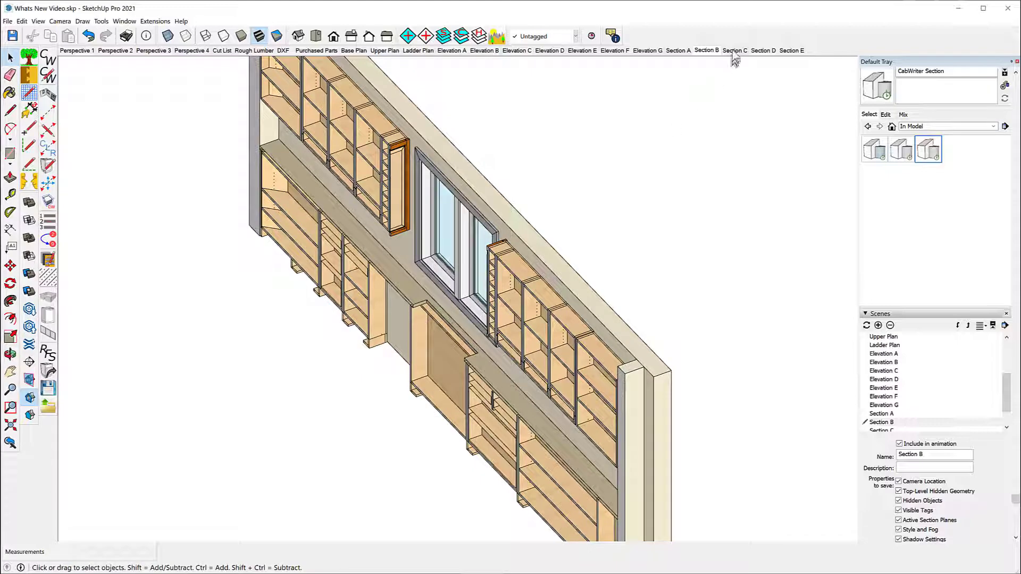
# - Examine the Section C scene in 3D, looking closely at the cut through the tall cabinet's back and the adjoining upper cabinet
pyautogui.click(734, 51)
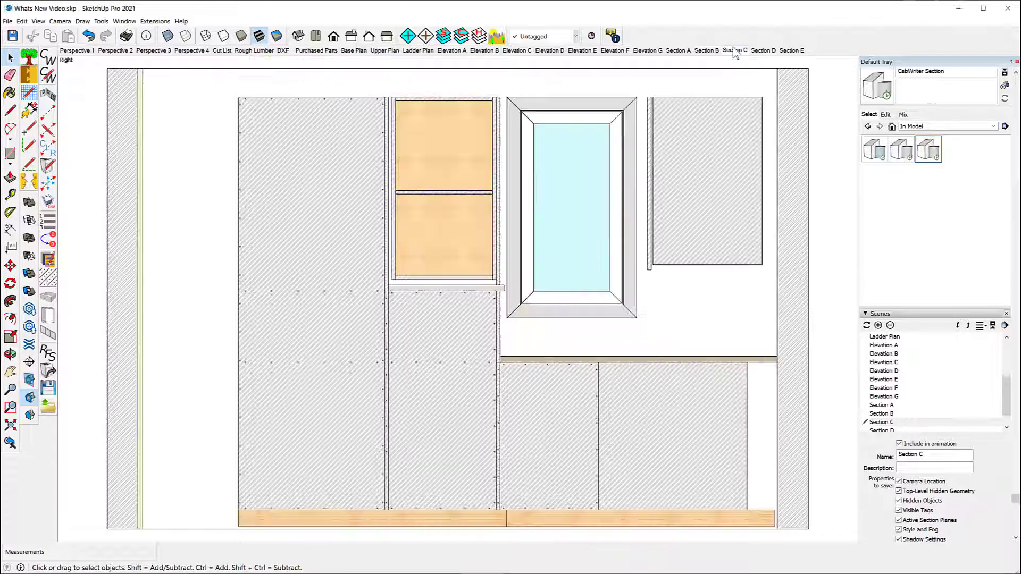
pyautogui.press('o')
pyautogui.moveTo(631, 135); pyautogui.dragTo(460, 270)
pyautogui.press('space')
pyautogui.scroll(-3, 317, 253)
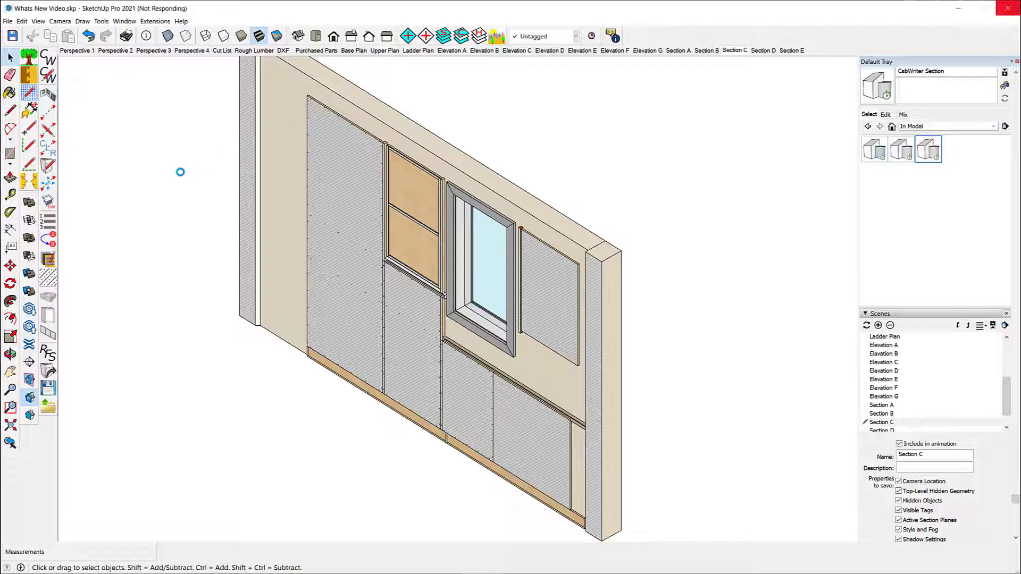
pyautogui.scroll(6, 383, 149)
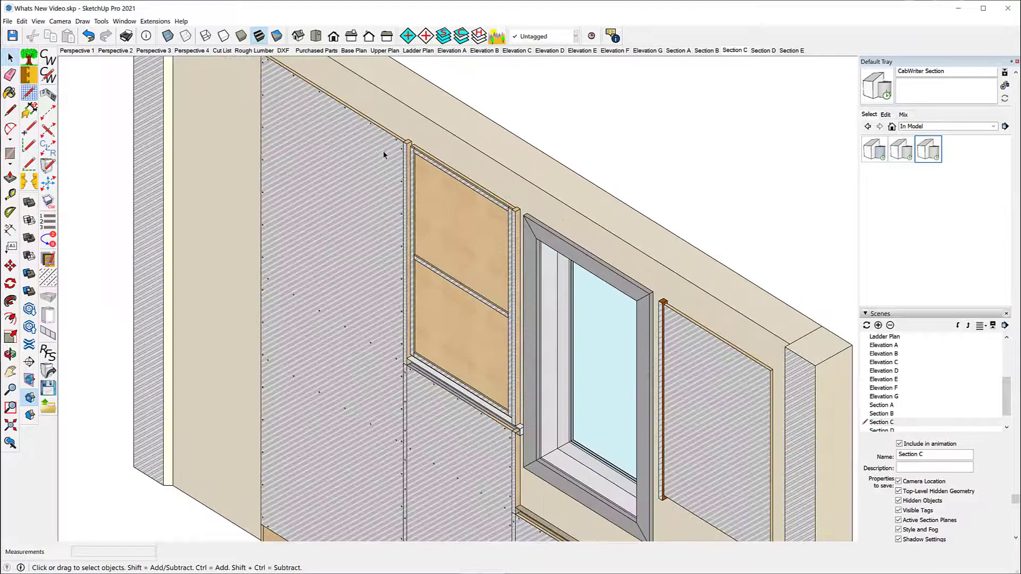
pyautogui.scroll(2, 396, 139)
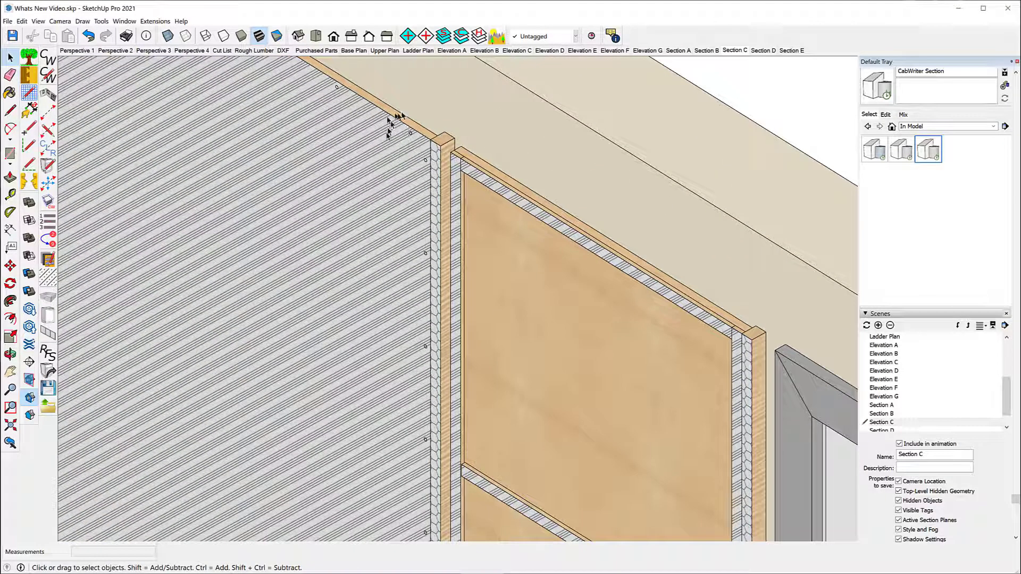
pyautogui.scroll(-2, 346, 140)
pyautogui.scroll(-3, 346, 139)
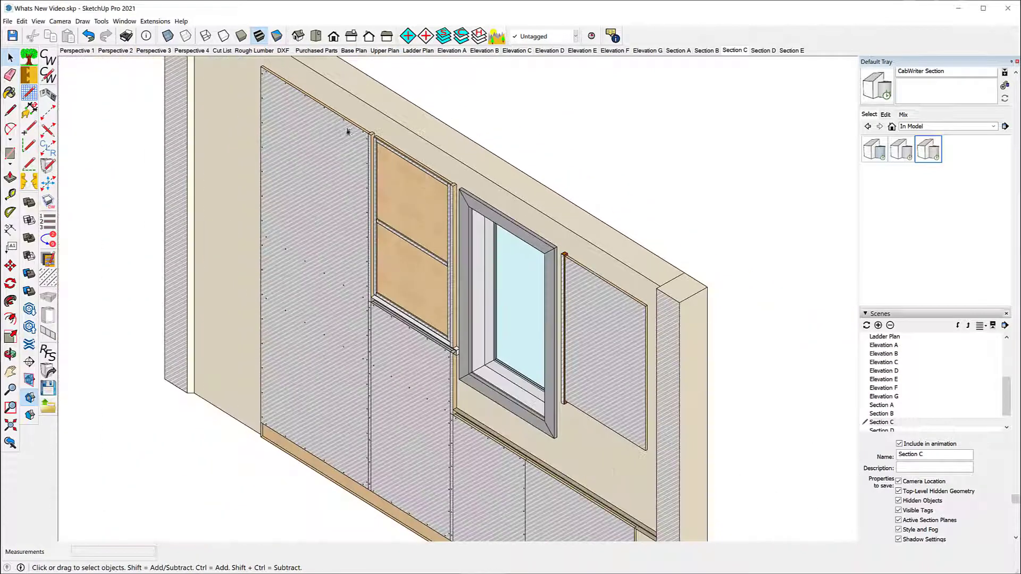
pyautogui.scroll(-1, 347, 131)
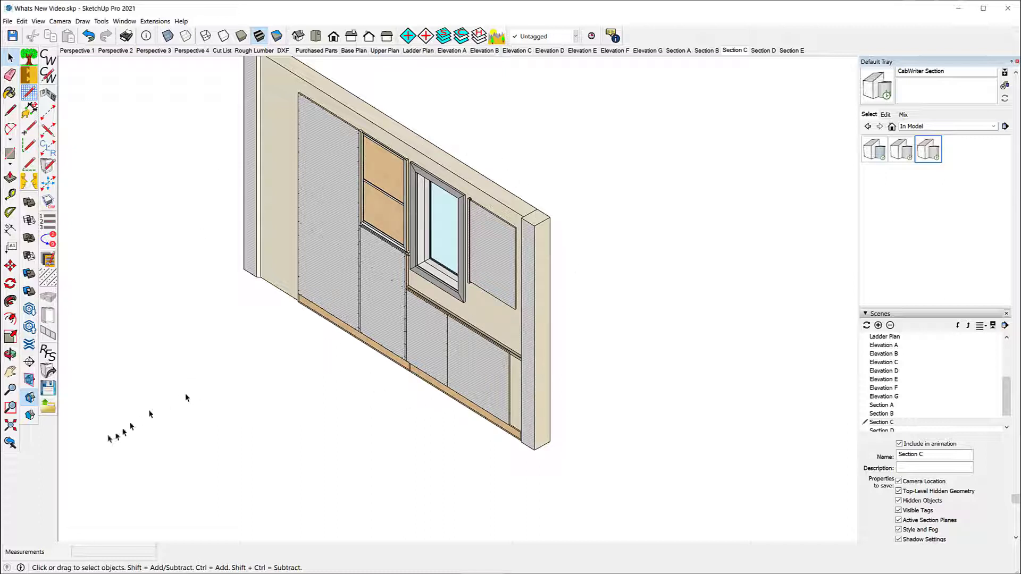
# - Turn off the section cuts and open the CabWriter project settings, placing the dialog clear of the tall cabinets
pyautogui.click(30, 399)
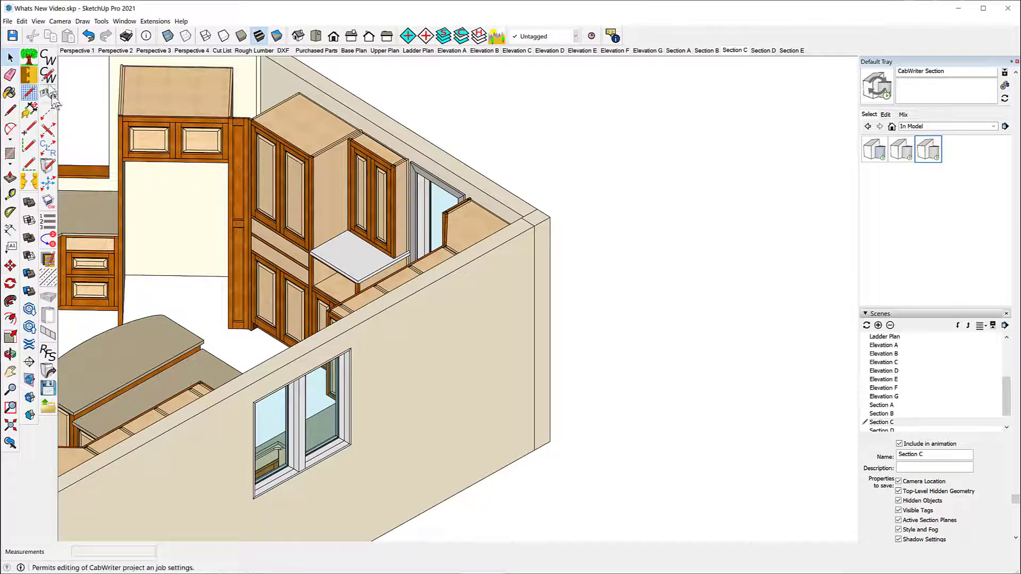
pyautogui.click(48, 77)
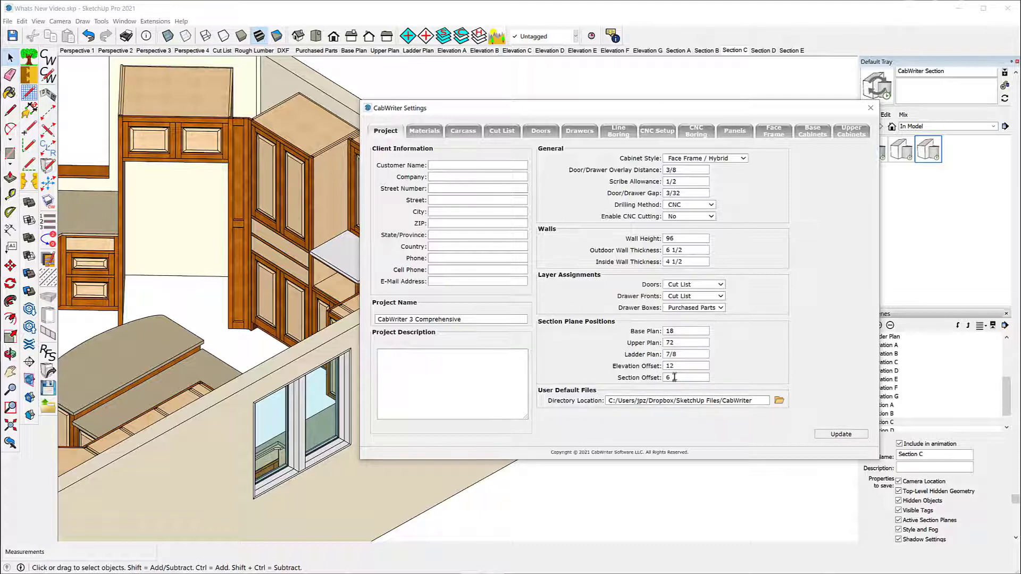
pyautogui.click(368, 85)
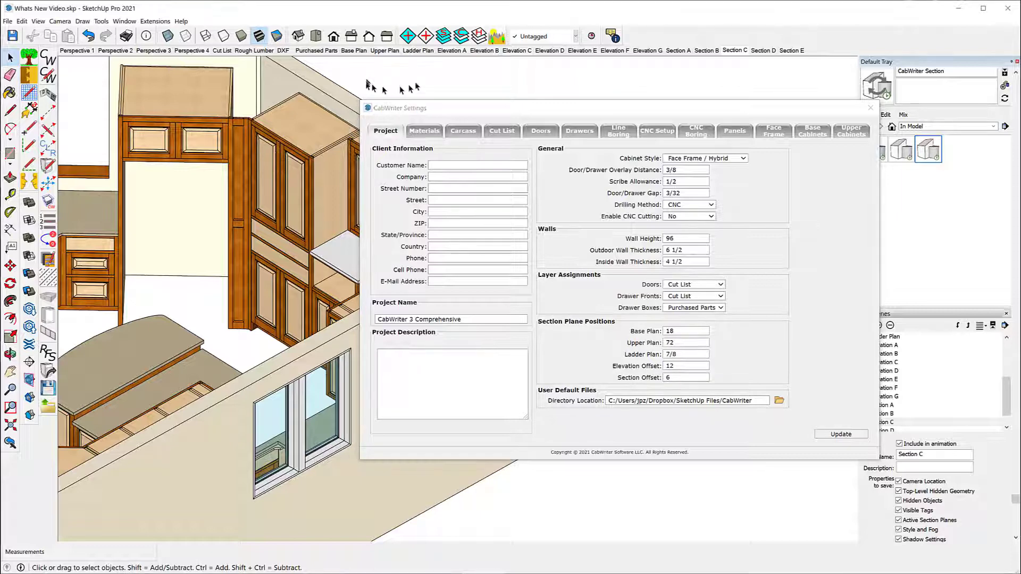
pyautogui.moveTo(461, 111); pyautogui.dragTo(582, 82)
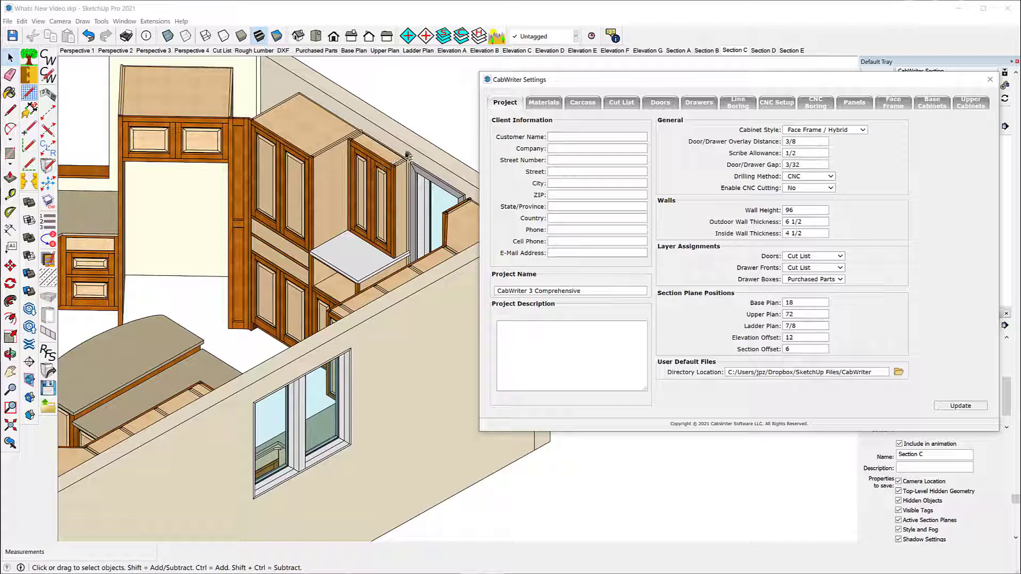
# - Compare the depth of the tall cabinet's back with the adjoining upper cabinet, selecting each of them in turn
pyautogui.scroll(5, 388, 167)
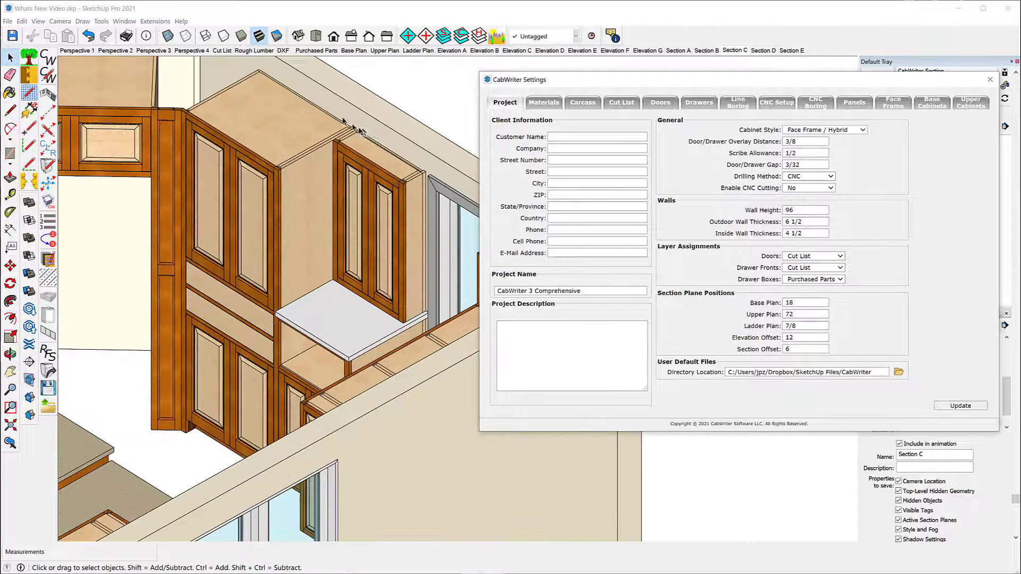
pyautogui.scroll(2, 343, 123)
pyautogui.scroll(2, 380, 162)
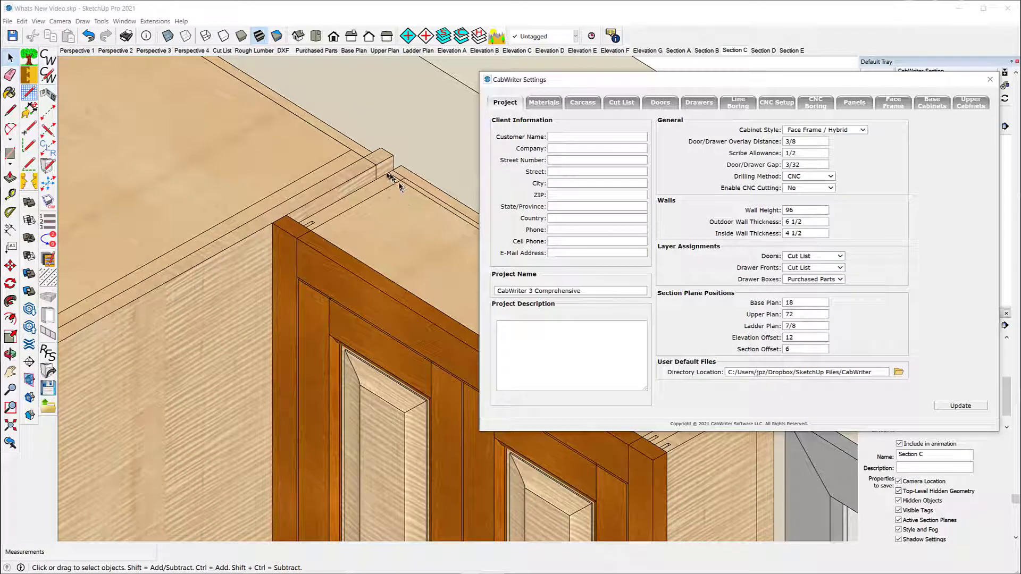
pyautogui.click(337, 136)
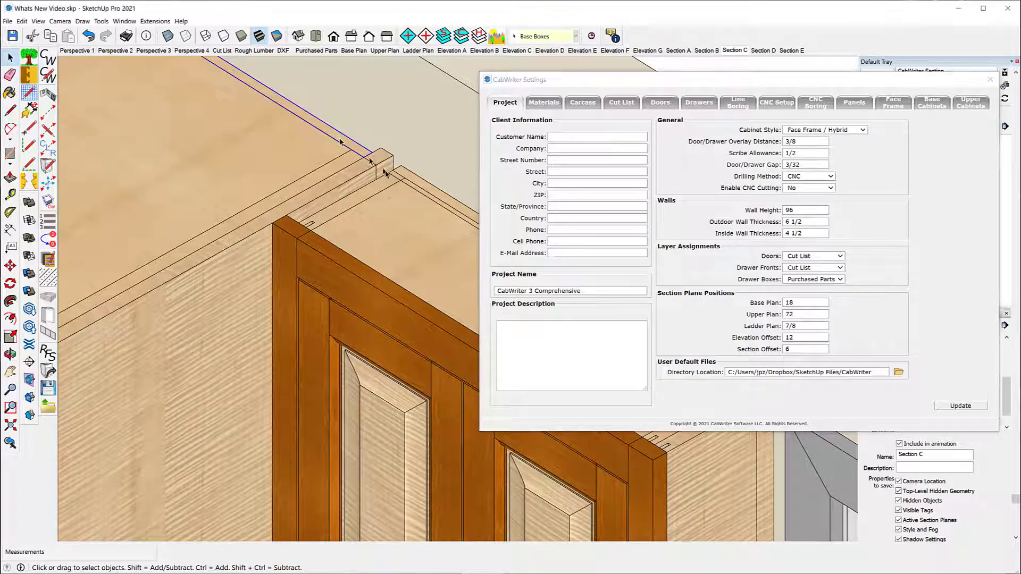
pyautogui.click(411, 189)
pyautogui.scroll(-6, 291, 131)
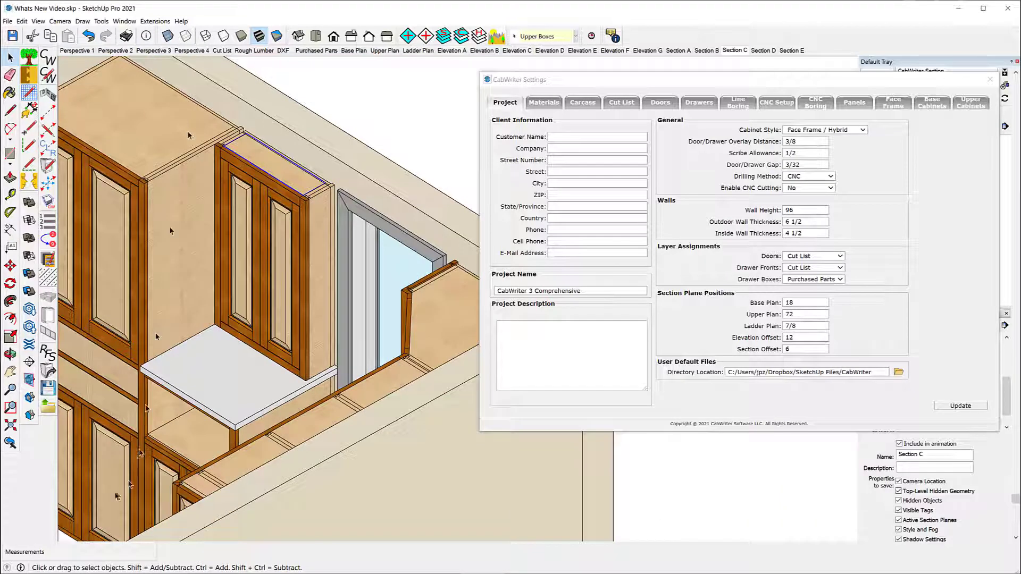
# - Reopen the Section C scene in a 3D view and display the section planes
pyautogui.click(735, 51)
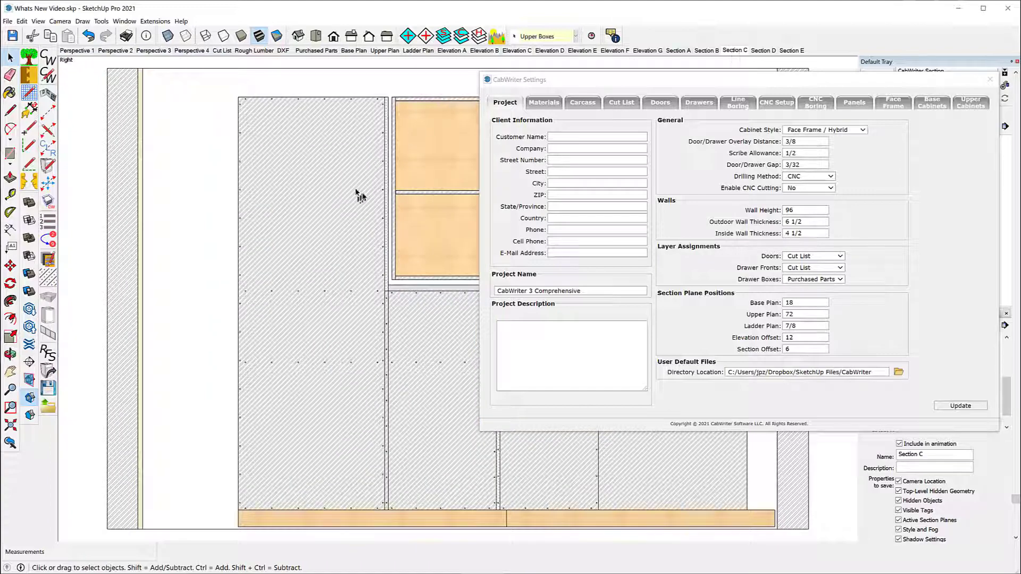
pyautogui.moveTo(358, 194); pyautogui.dragTo(124, 332, button='middle')
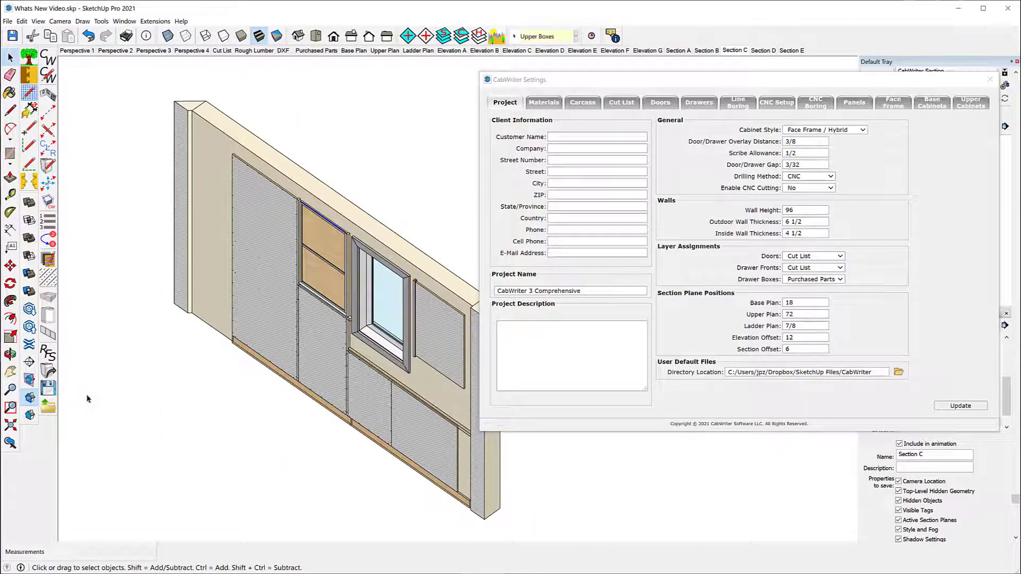
pyautogui.click(29, 382)
pyautogui.scroll(-4, 176, 227)
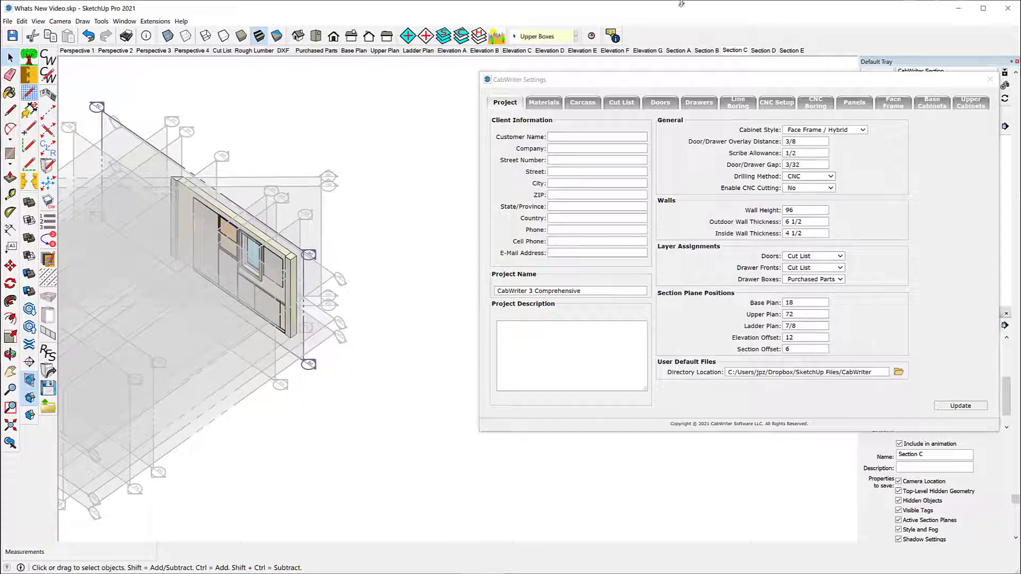
# - Select the SC section plane running along the wall with the single window
pyautogui.click(741, 51)
pyautogui.scroll(5, 311, 263)
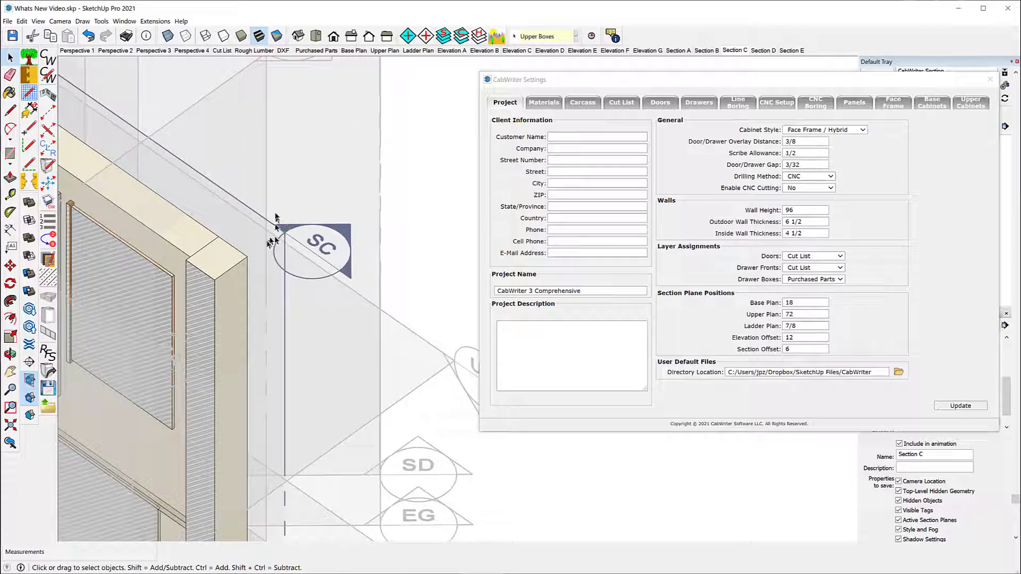
pyautogui.scroll(-2, 238, 190)
pyautogui.scroll(-1, 237, 190)
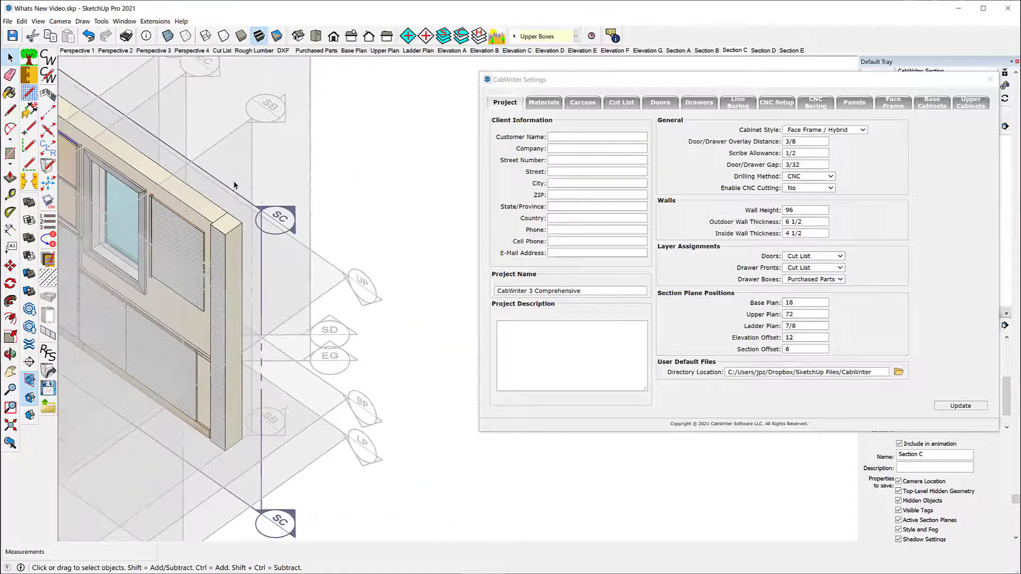
pyautogui.click(293, 216)
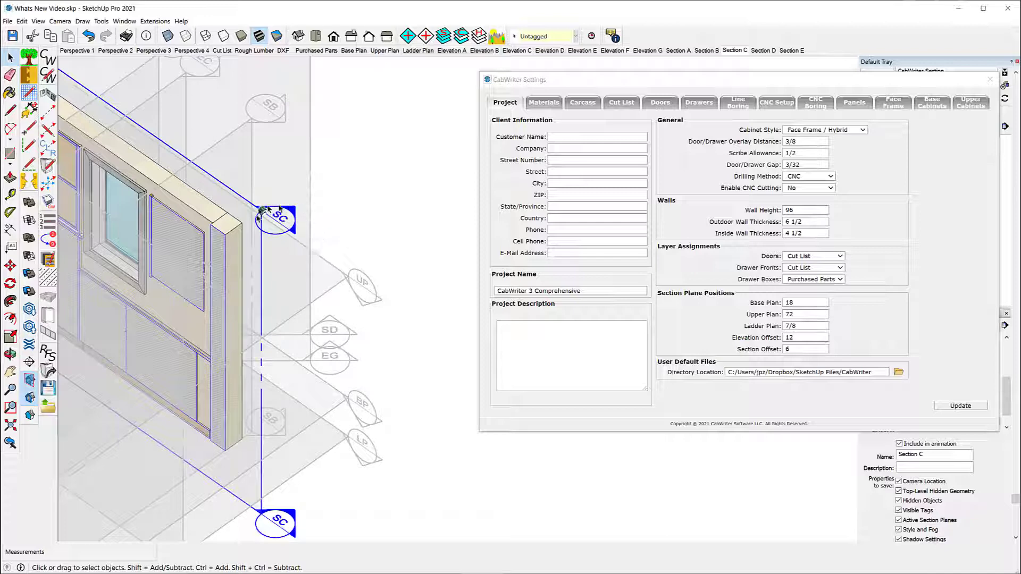
# - Examine the labelled markers of the plan, elevation and section planes around the whole kitchen
pyautogui.scroll(-4, 346, 232)
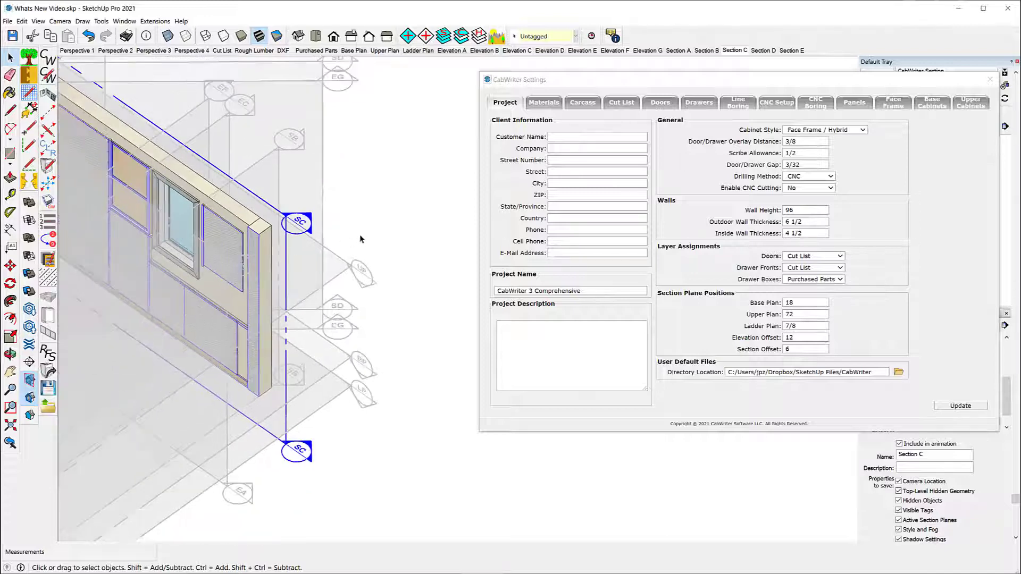
pyautogui.scroll(3, 360, 234)
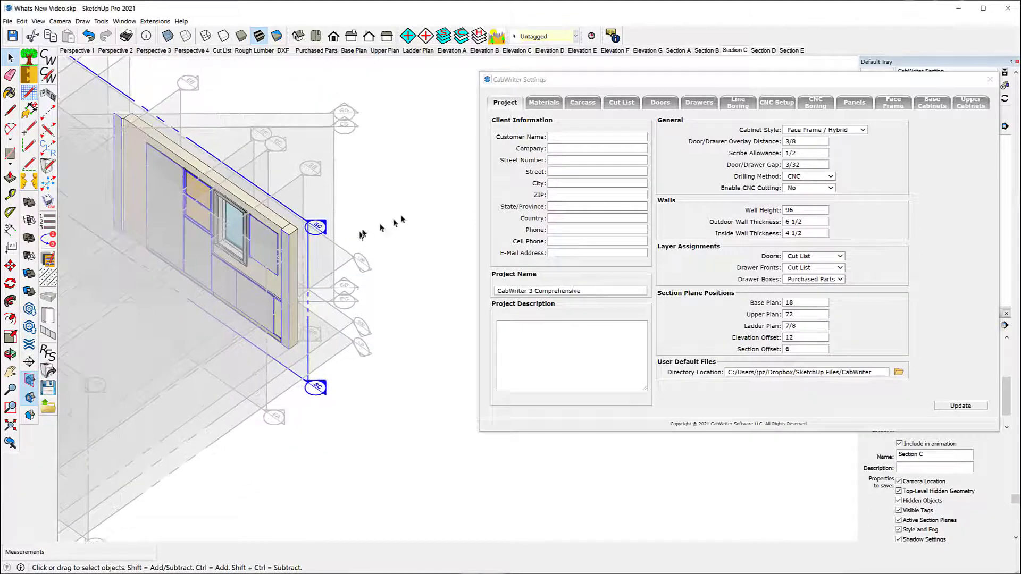
pyautogui.scroll(-5, 420, 165)
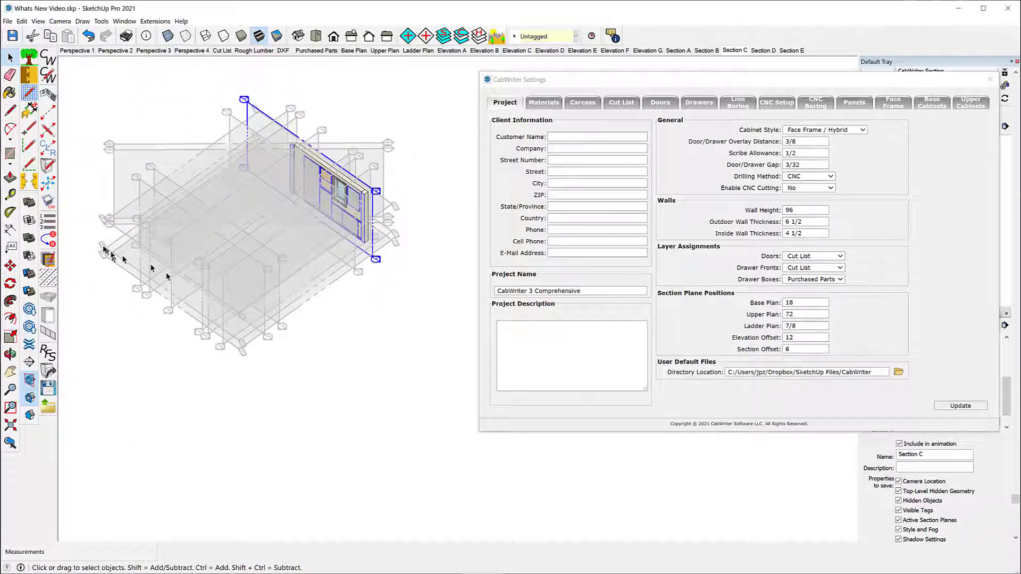
pyautogui.scroll(6, 94, 239)
pyautogui.scroll(2, 94, 240)
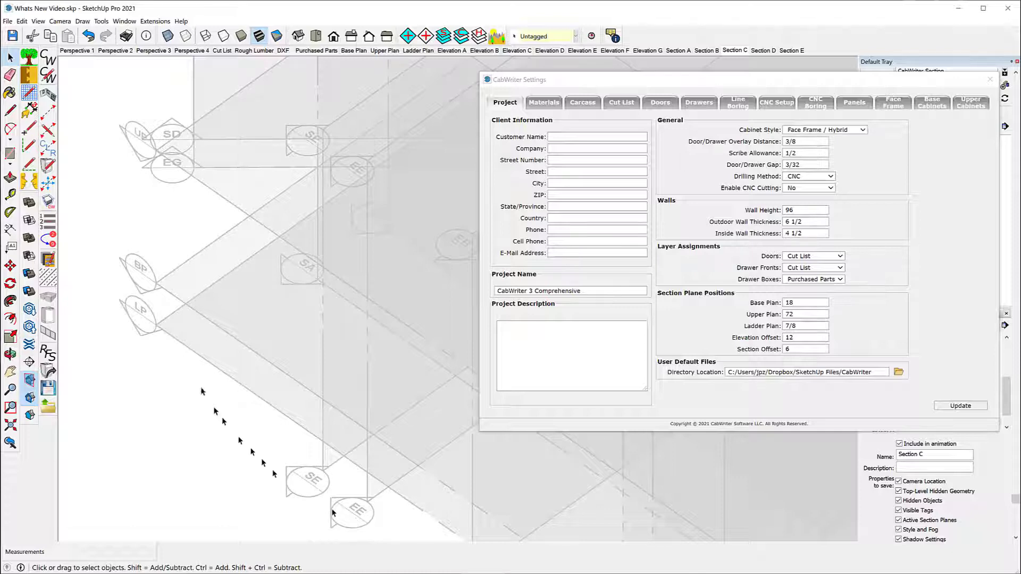
pyautogui.scroll(-5, 202, 391)
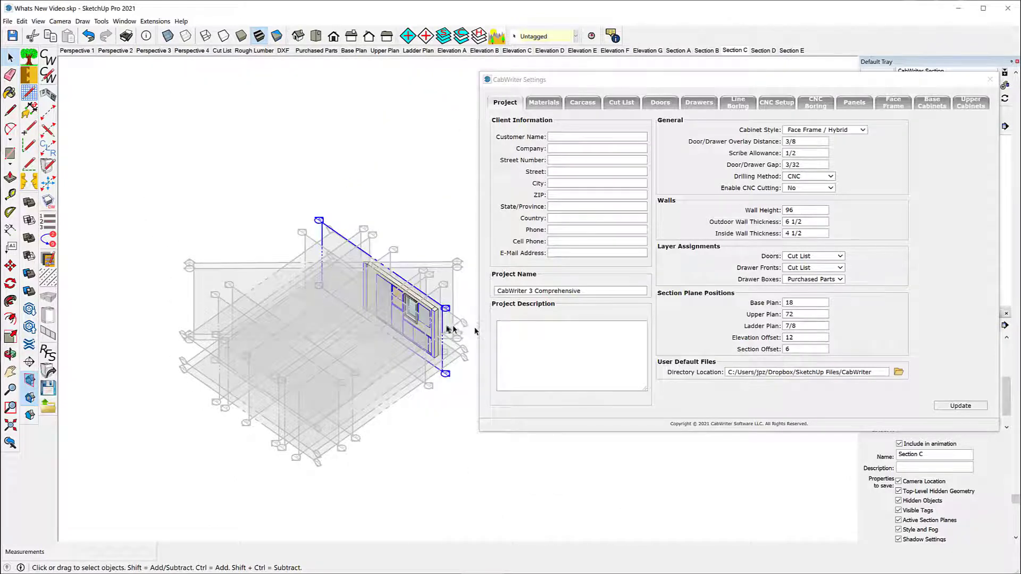
# - Move the selected SC section plane about 2 51/64 away from the window wall, into the cabinets, and deselect it
pyautogui.scroll(8, 452, 319)
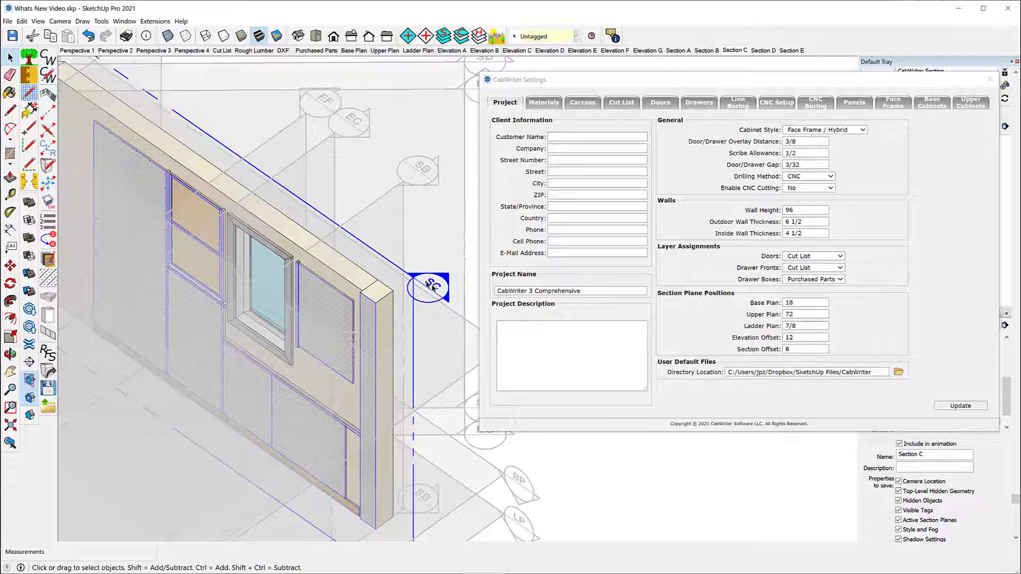
pyautogui.scroll(-2, 273, 176)
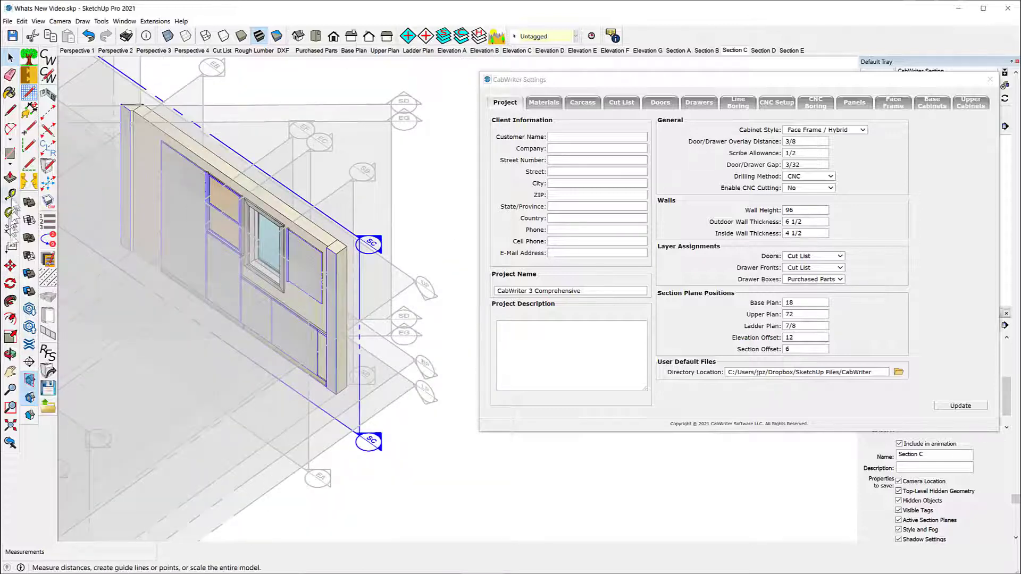
pyautogui.click(10, 268)
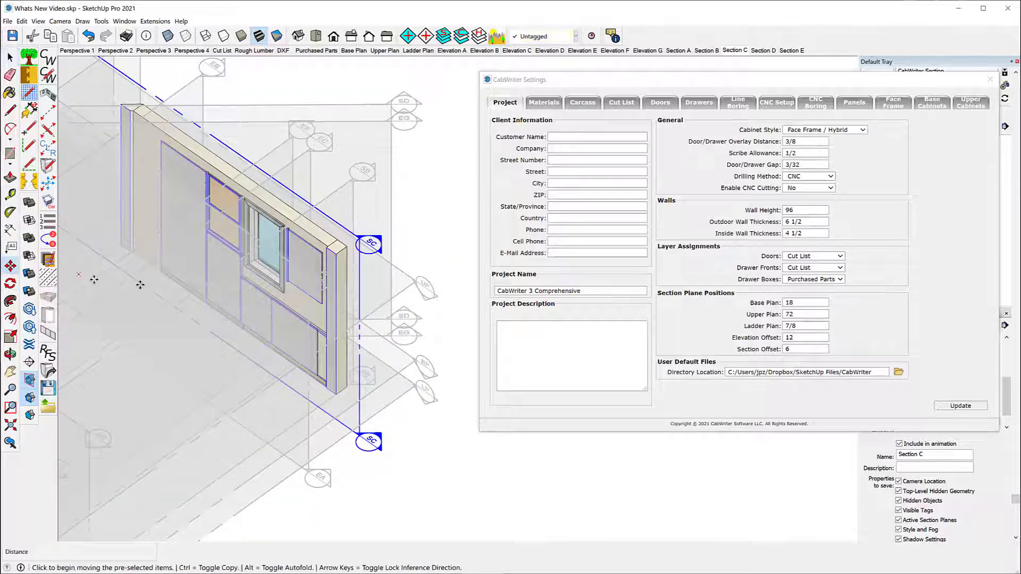
pyautogui.click(371, 253)
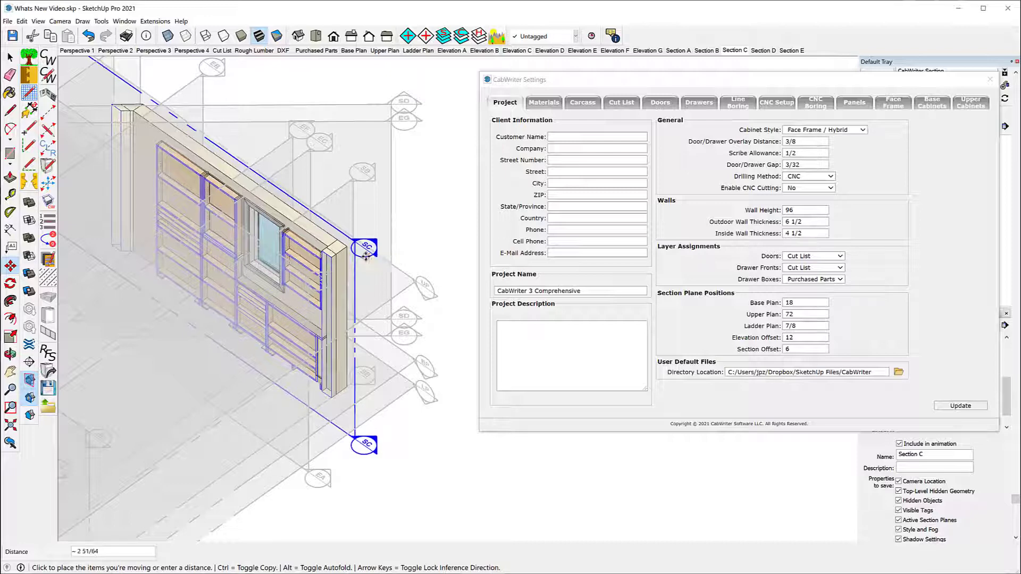
pyautogui.click(366, 258)
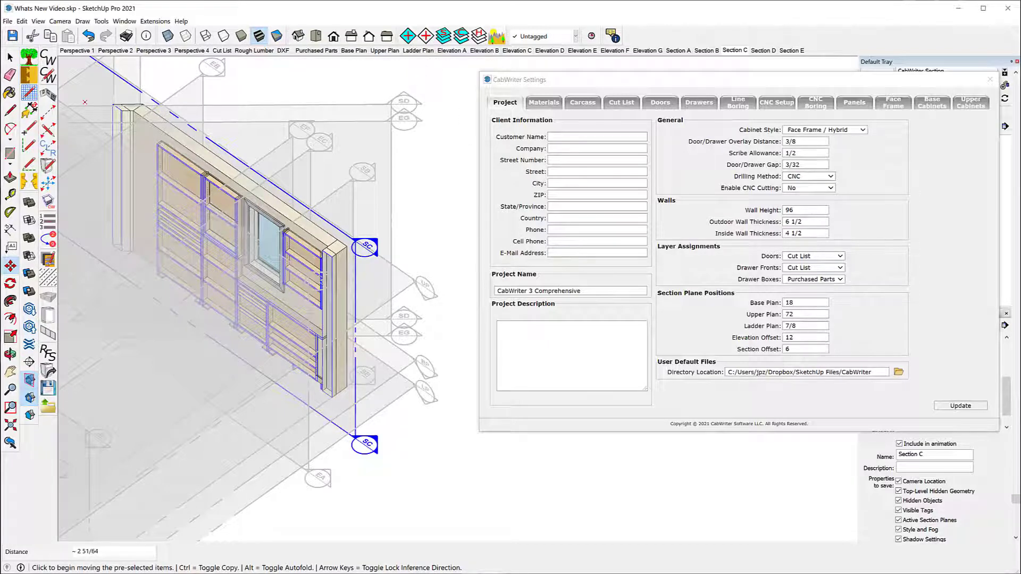
pyautogui.click(10, 57)
pyautogui.click(326, 91)
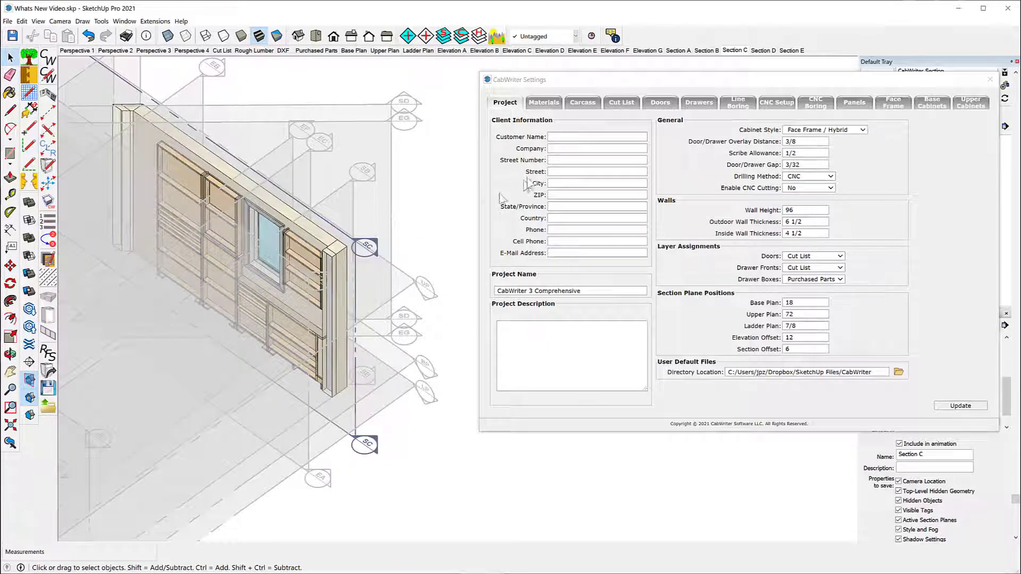
# - Reopen the Section C scene and examine the cut in 3D around the tall cabinet and adjoining upper cabinet before restoring the scene view
pyautogui.click(735, 51)
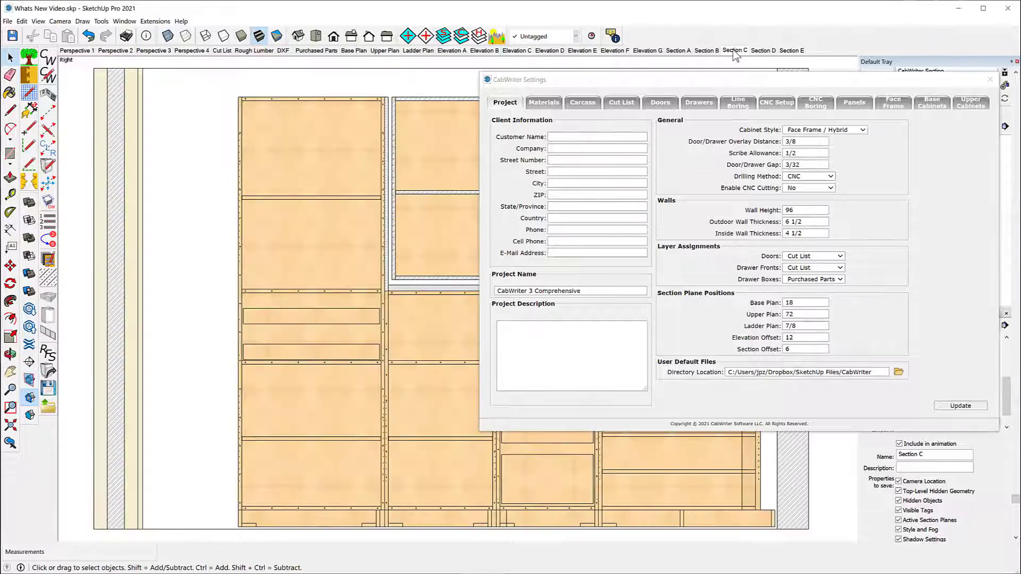
pyautogui.scroll(-3, 134, 243)
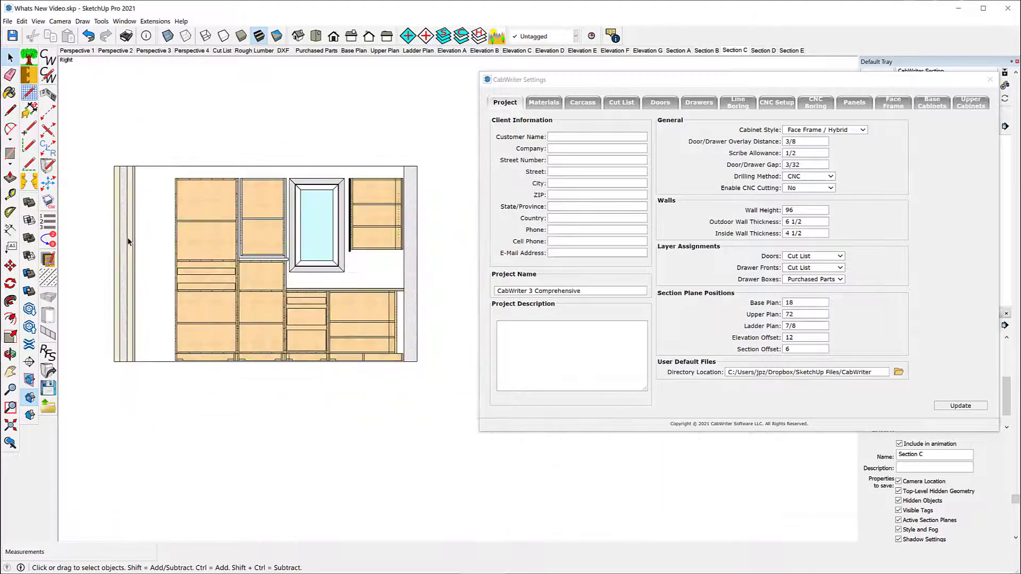
pyautogui.moveTo(399, 114); pyautogui.dragTo(109, 240, button='middle')
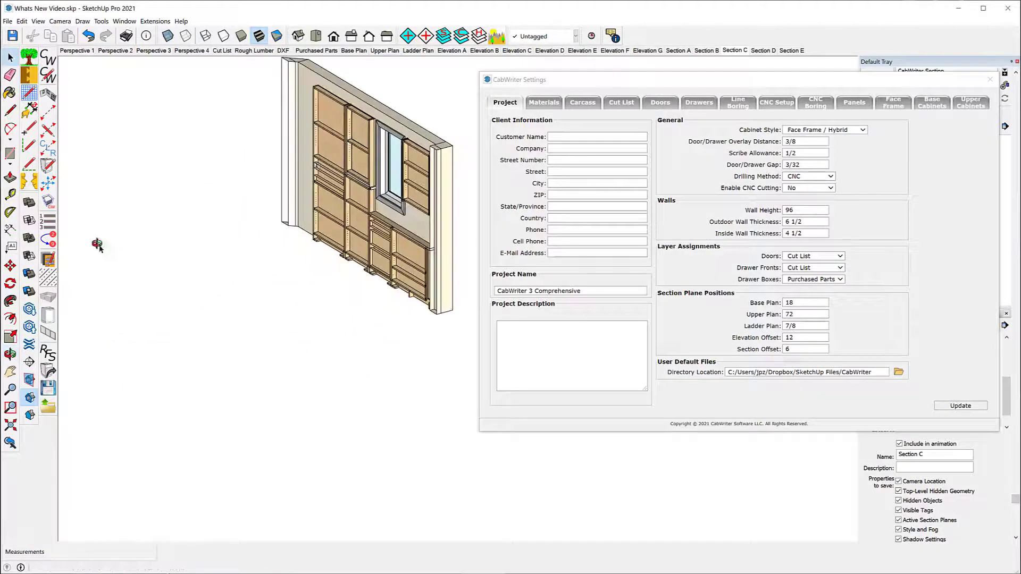
pyautogui.scroll(5, 396, 121)
pyautogui.scroll(3, 396, 121)
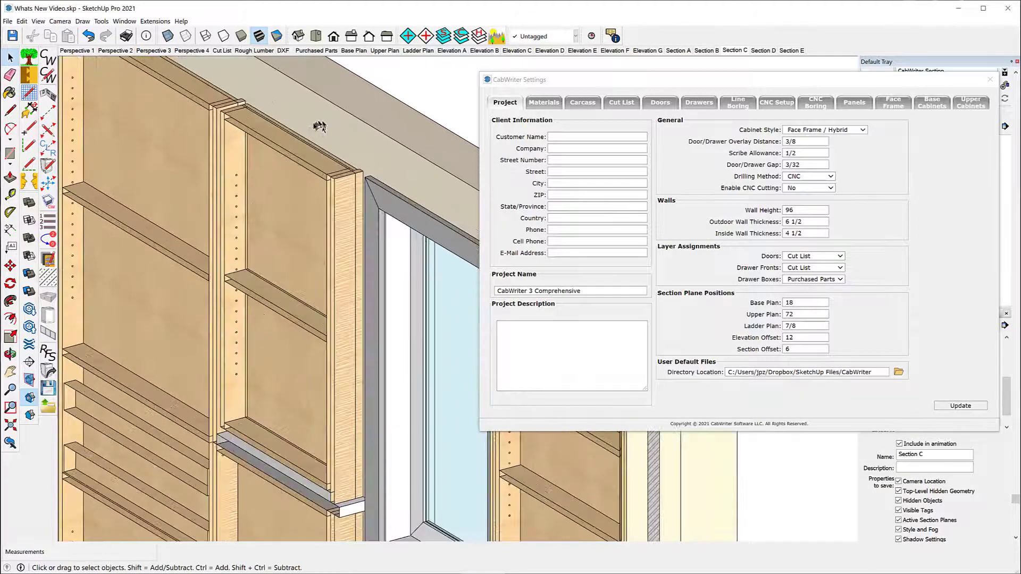
pyautogui.scroll(2, 323, 125)
pyautogui.click(736, 50)
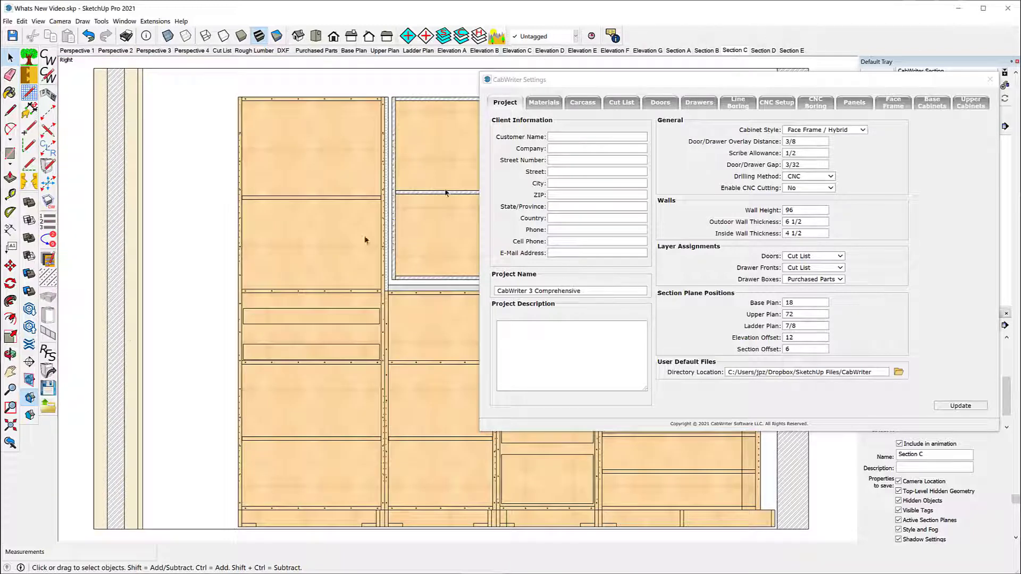
pyautogui.scroll(-4, 153, 278)
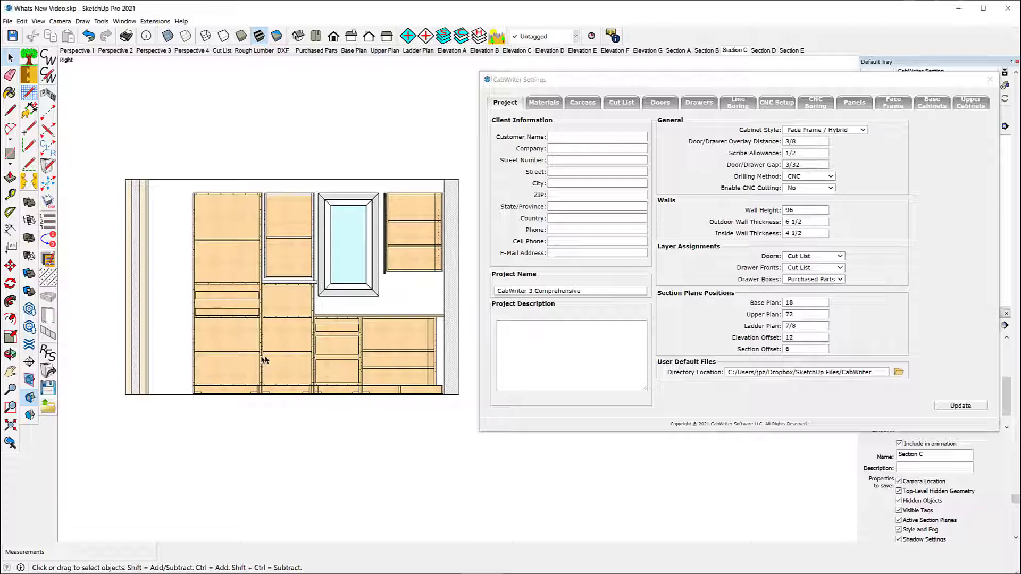
# - Open the Section D scene and view its cut through the peninsula, refrigerator enclosure and tall cabinet in 3D
pyautogui.click(763, 50)
pyautogui.scroll(-4, 96, 183)
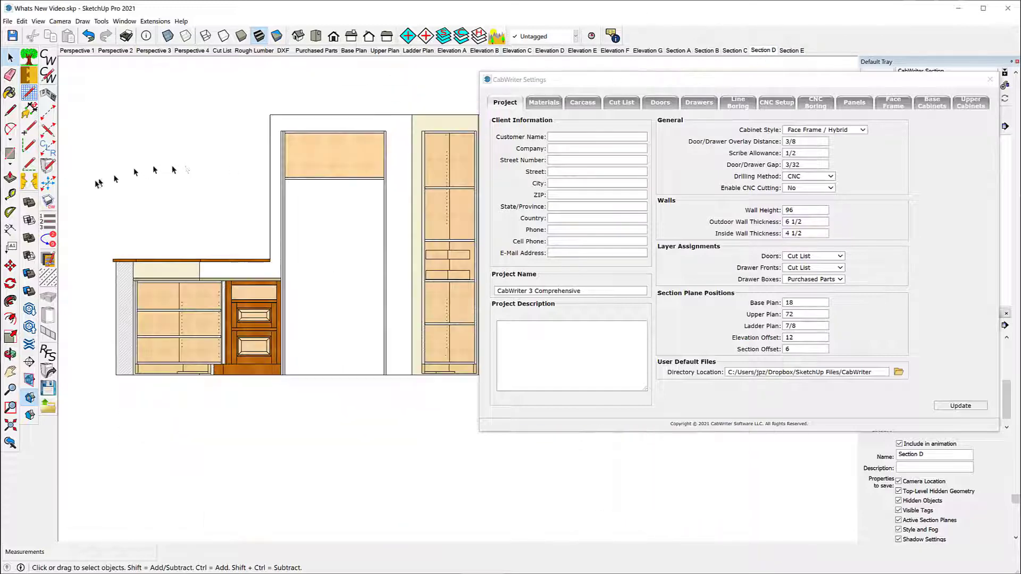
pyautogui.press('o')
pyautogui.moveTo(456, 121); pyautogui.dragTo(301, 287)
pyautogui.press('space')
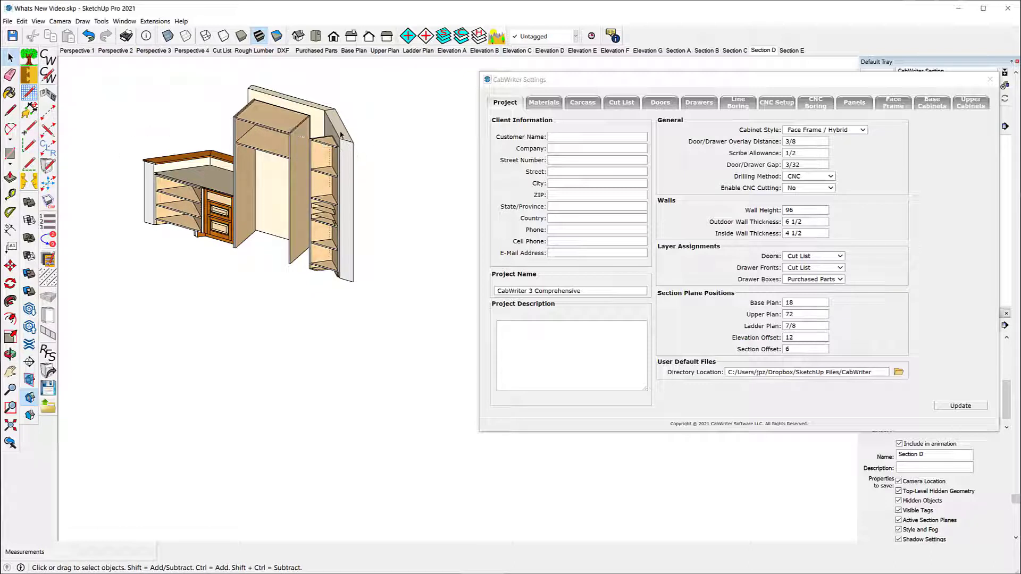
# - Open the Section E scene, view its cut base cabinets in 3D, and restore the scene's flat view
pyautogui.click(791, 51)
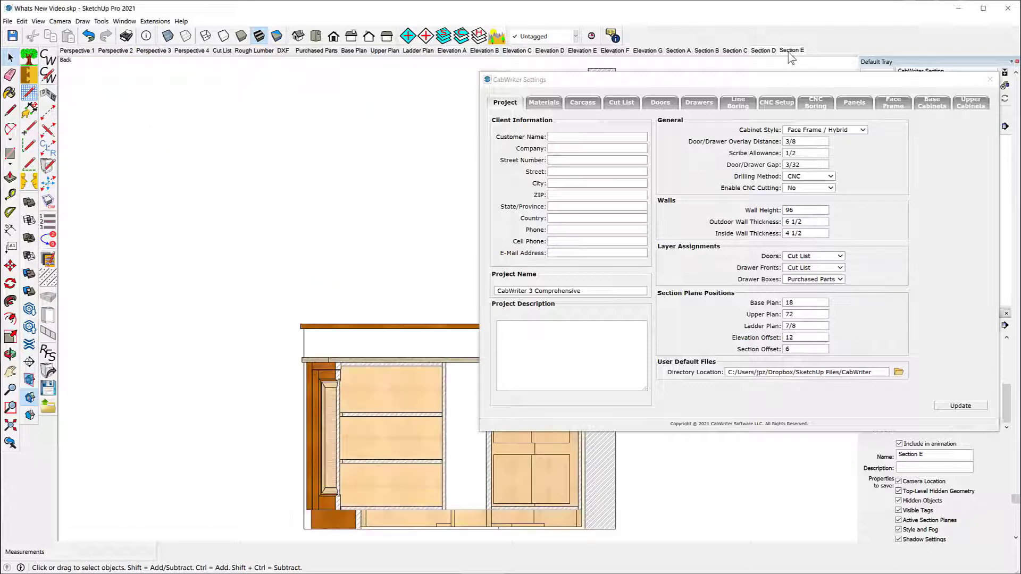
pyautogui.scroll(-7, 143, 161)
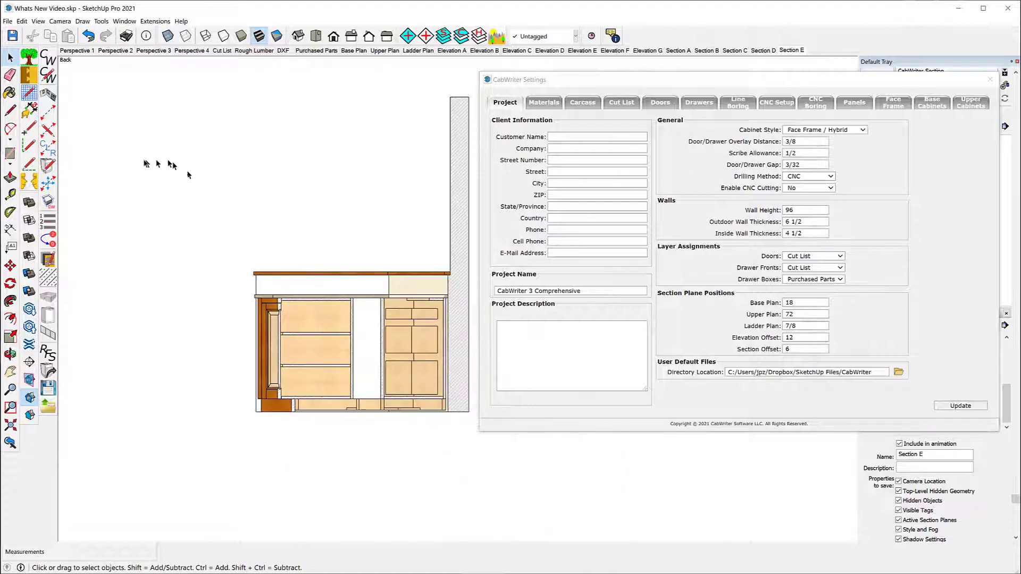
pyautogui.moveTo(393, 155); pyautogui.dragTo(144, 282, button='middle')
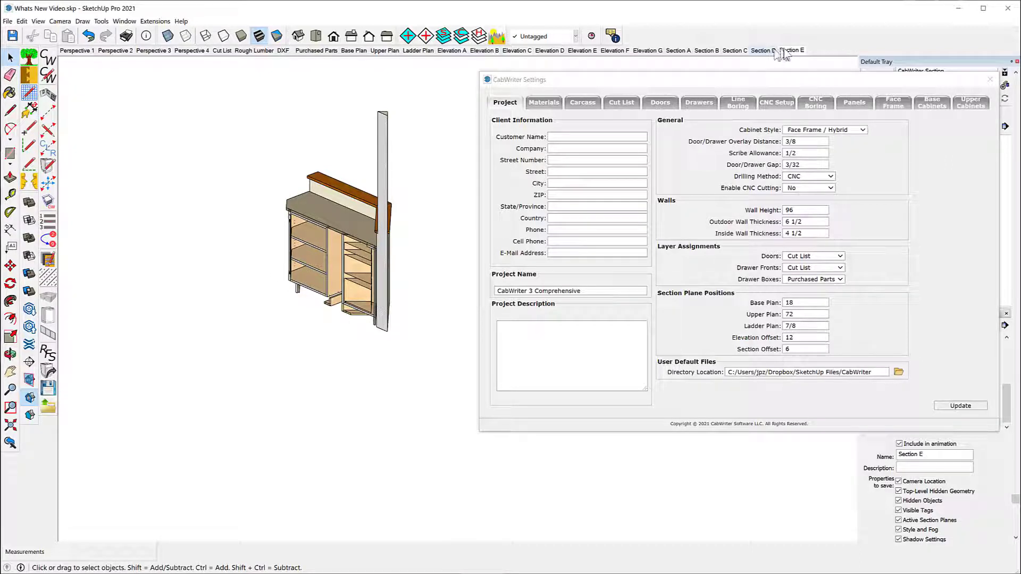
pyautogui.click(792, 50)
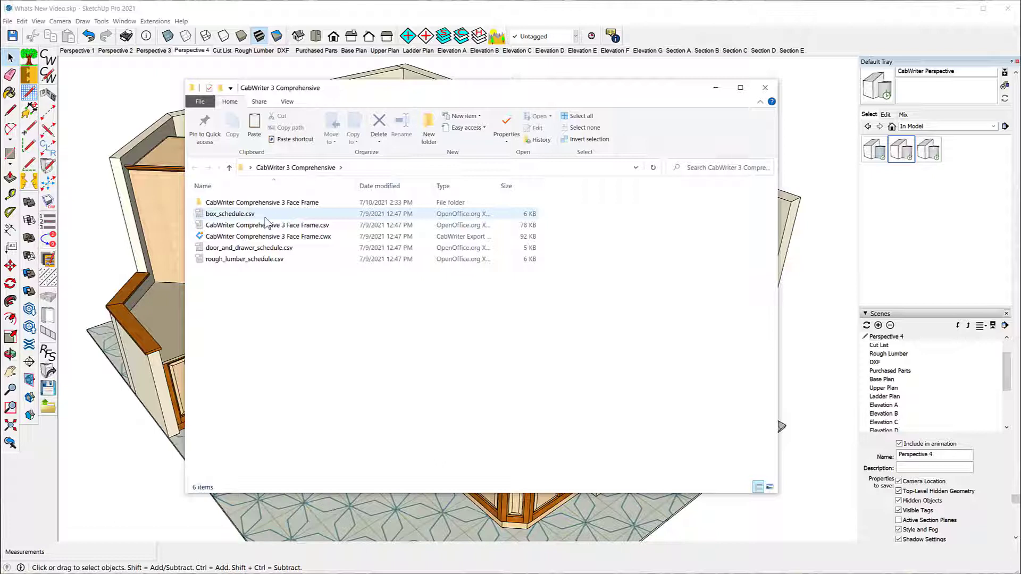
# - Open box_schedule.csv from the CabWriter 3 Comprehensive folder in OpenOffice Calc, accepting the import settings
pyautogui.click(240, 215)
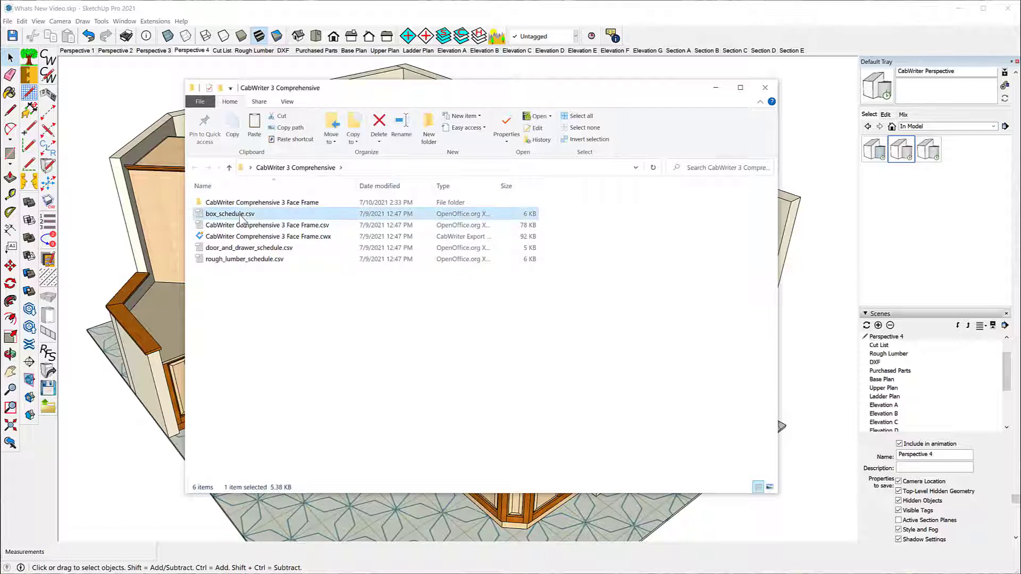
pyautogui.rightClick(243, 217)
pyautogui.click(288, 225)
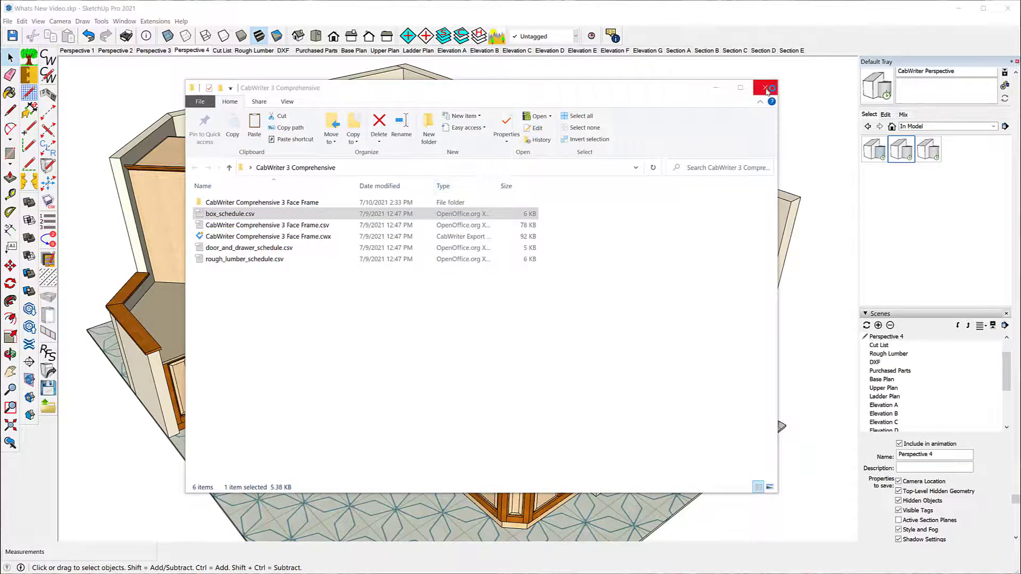
pyautogui.click(621, 138)
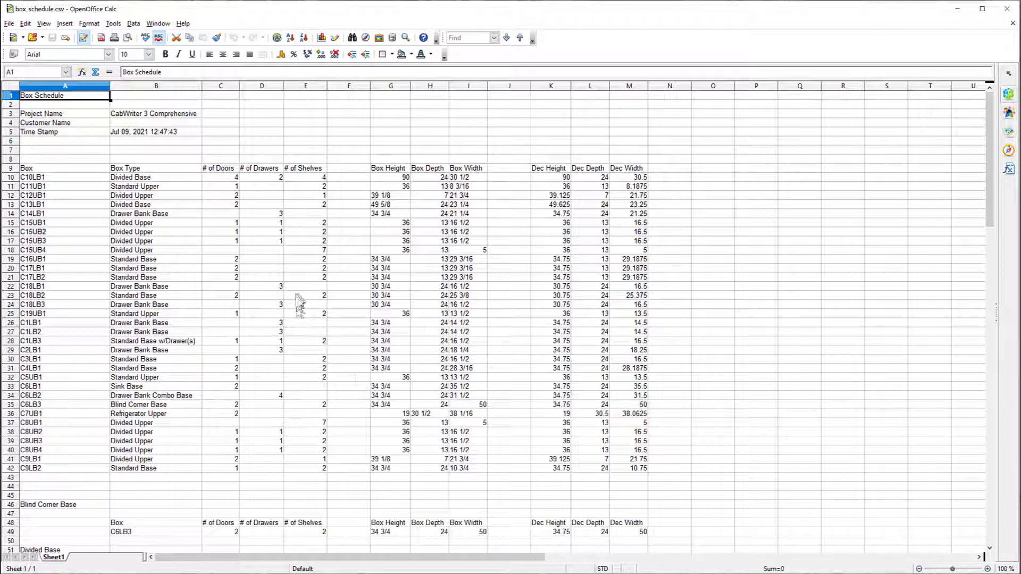
# - Read through the box schedule, from the full list of boxes down to the sections grouped by box type
pyautogui.scroll(-3, 292, 258)
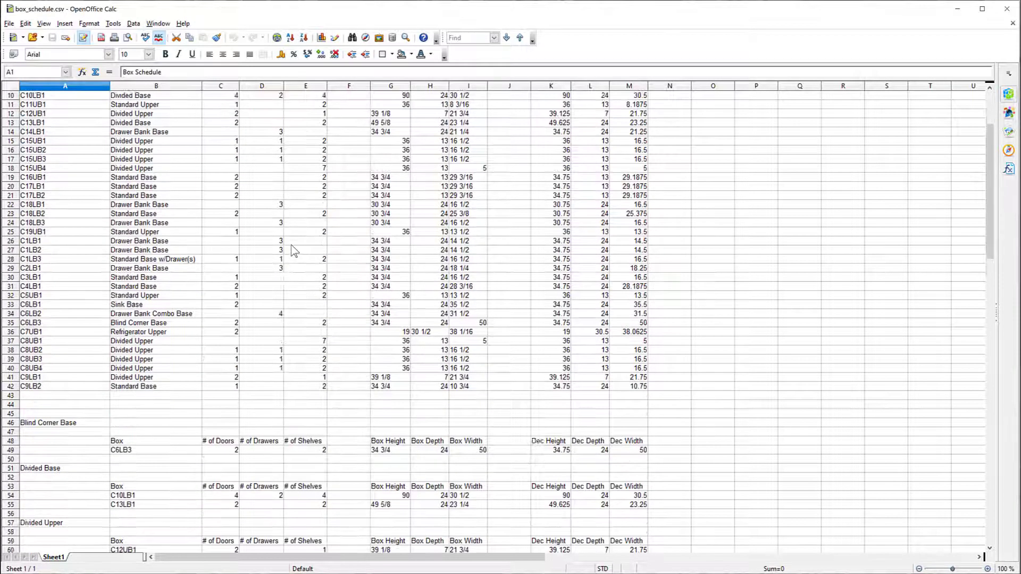
pyautogui.scroll(-9, 292, 251)
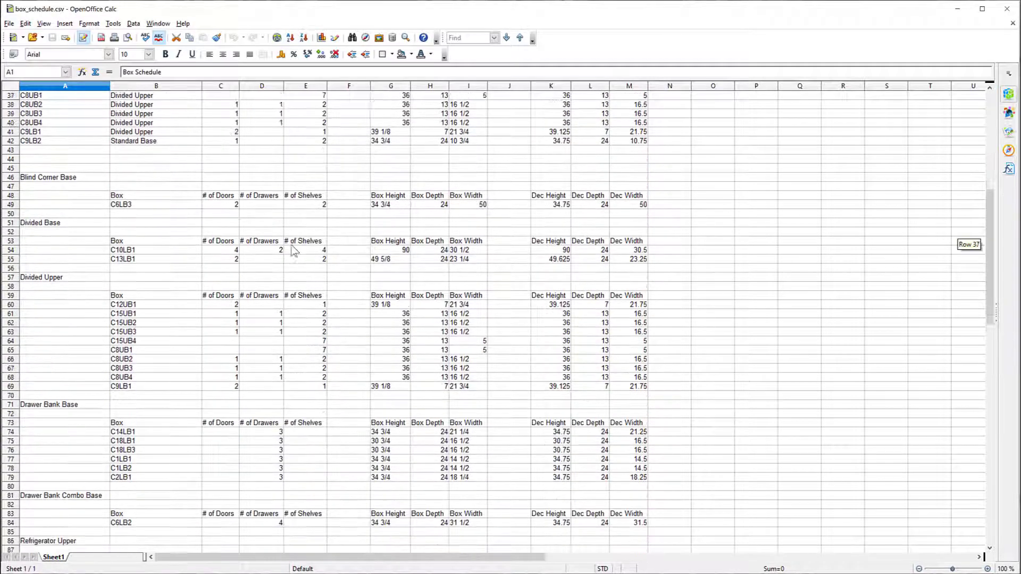
pyautogui.scroll(-2, 292, 251)
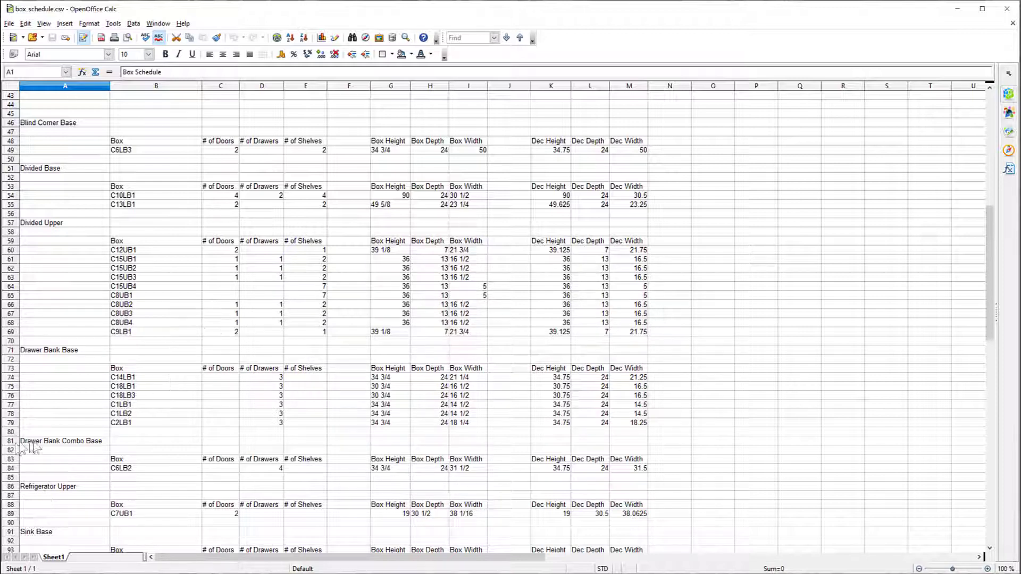
pyautogui.scroll(-2, 334, 317)
pyautogui.scroll(-9, 334, 318)
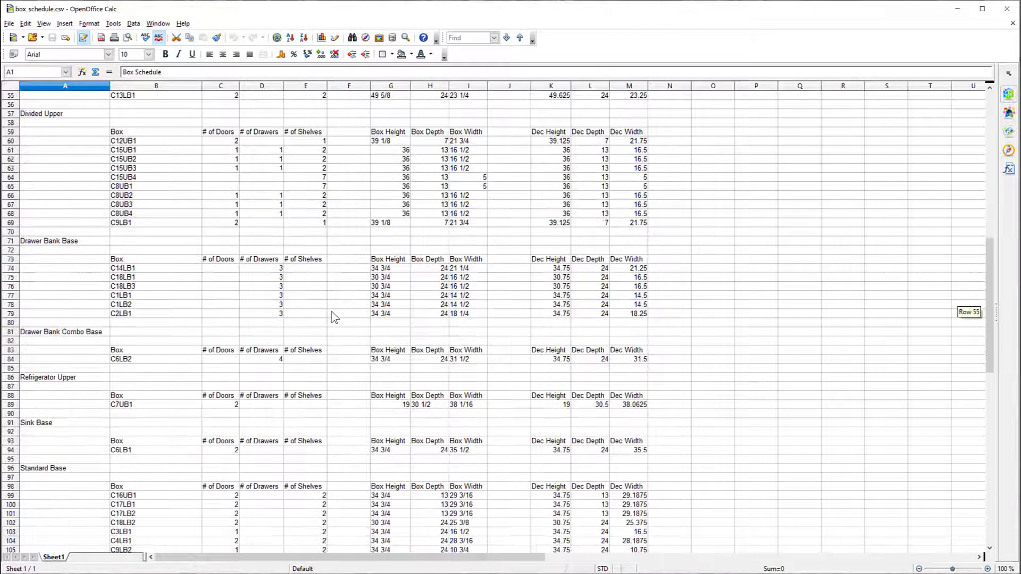
pyautogui.scroll(-2, 334, 320)
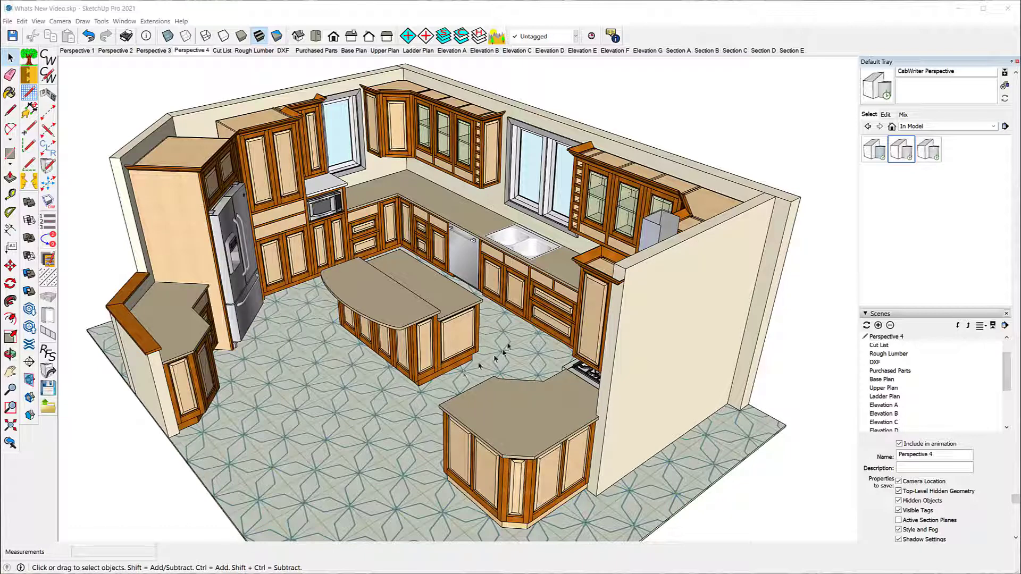
# - Back in SketchUp, review the Section C, Elevation C and Elevation B scenes, viewing Elevation B's cut kitchen in 3D
pyautogui.click(734, 52)
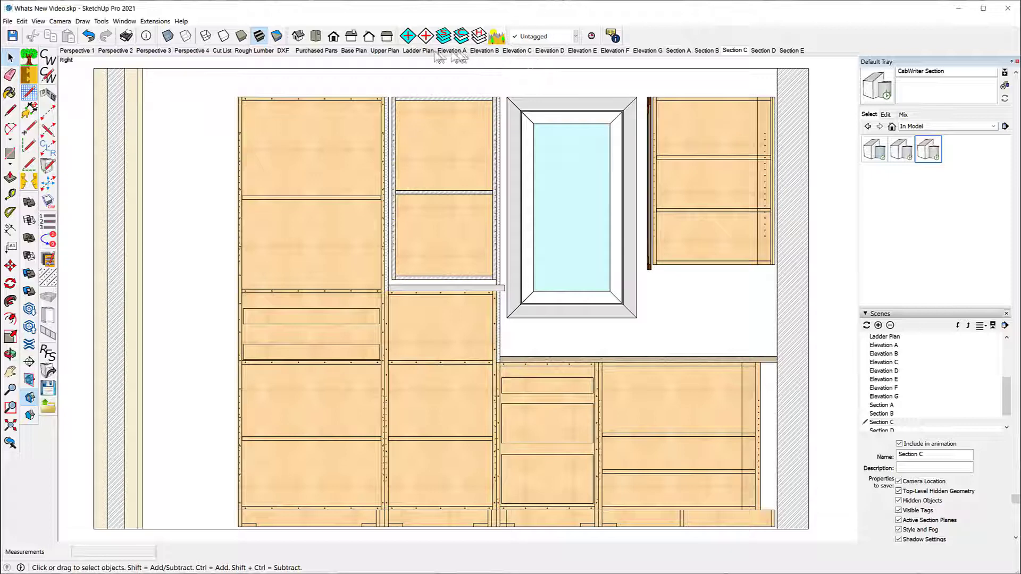
pyautogui.click(513, 51)
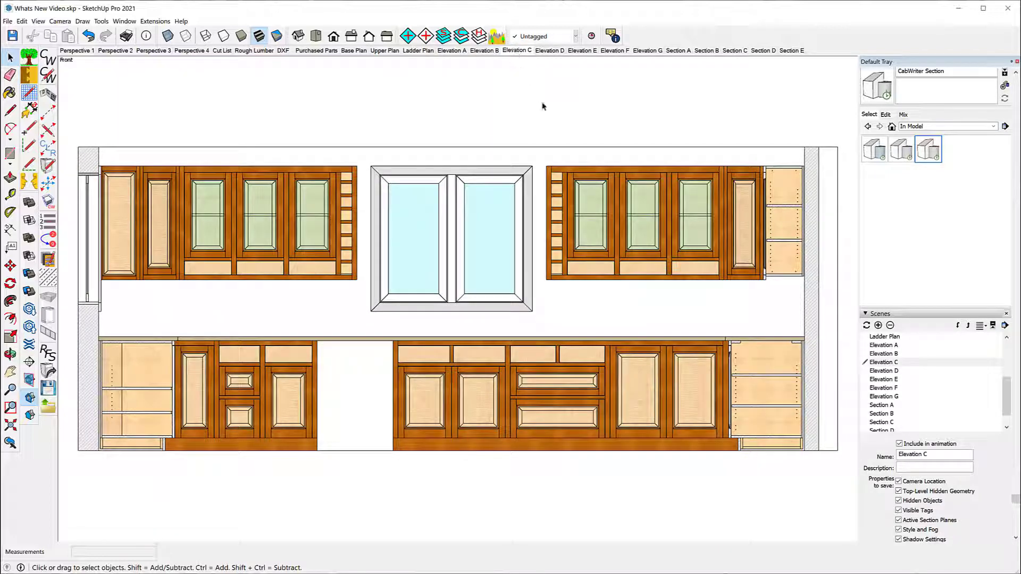
pyautogui.click(484, 51)
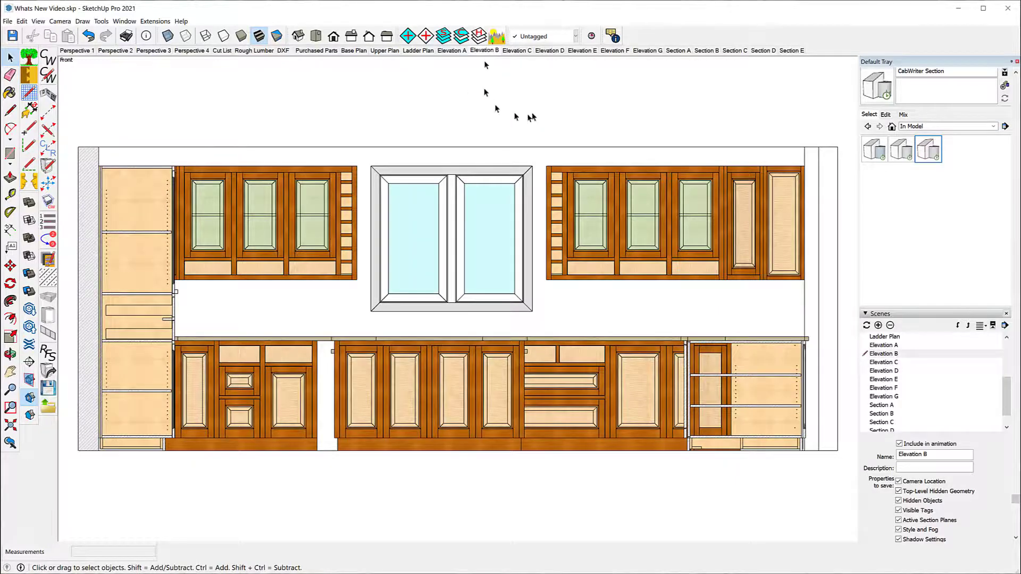
pyautogui.moveTo(534, 116); pyautogui.dragTo(376, 242, button='middle')
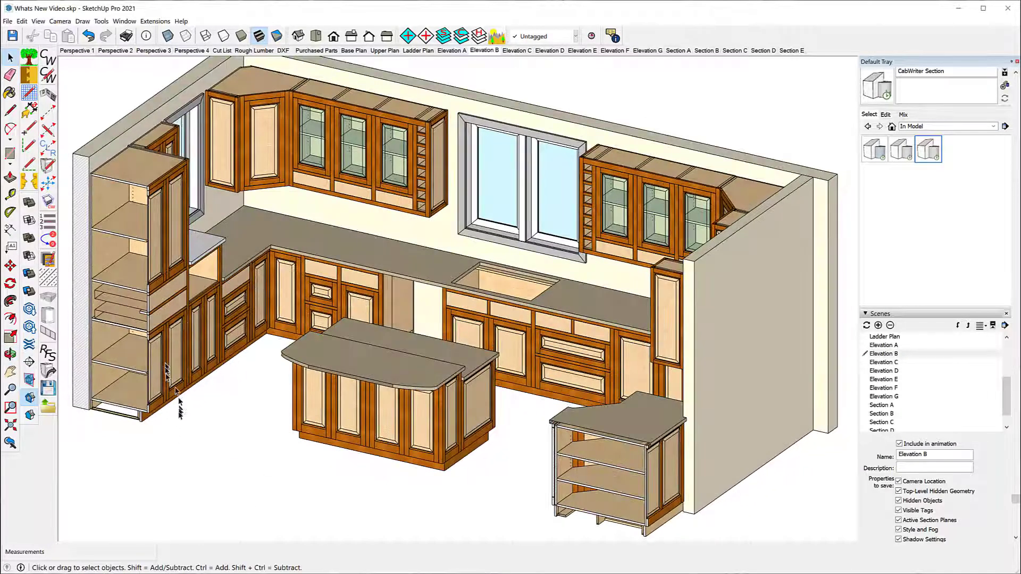